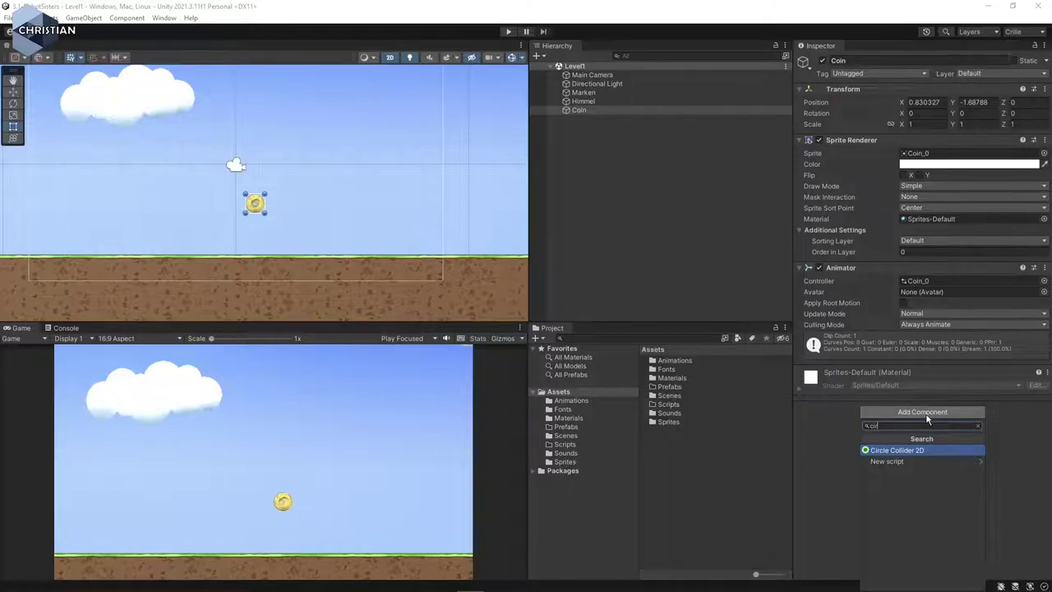
Add a Circle Collider 2D component to the Coin and frame the coin to check the collider outline
key("Return")
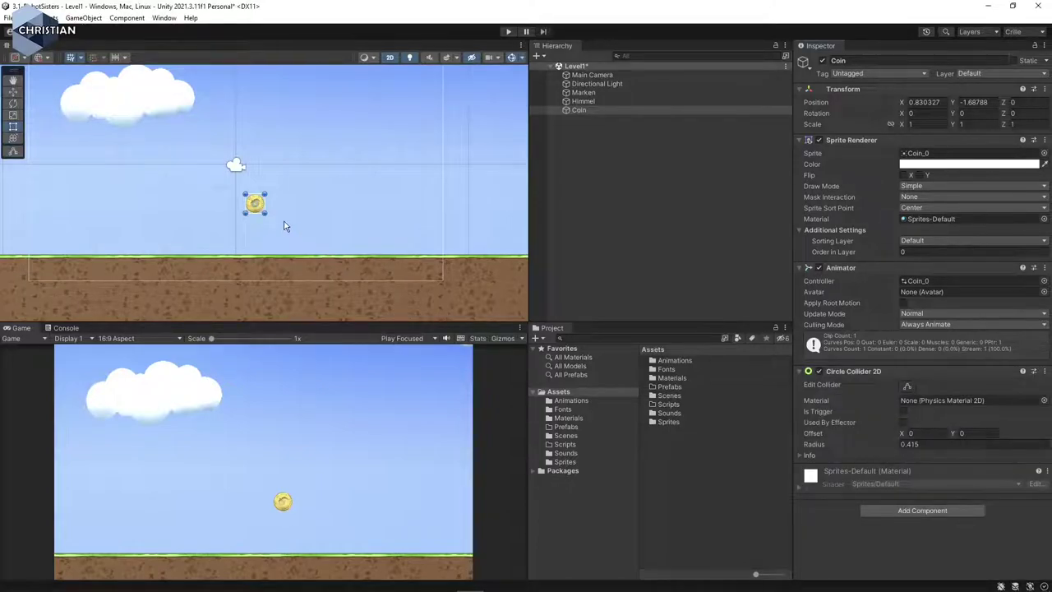
scroll(257, 212, "up", 10)
scroll(258, 212, "up", 6)
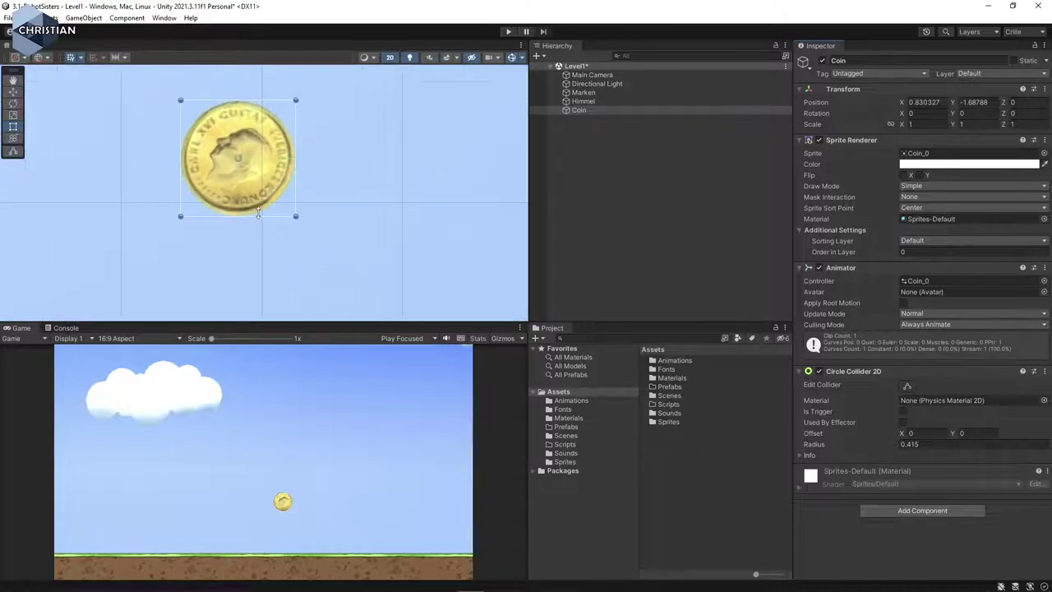
key("f")
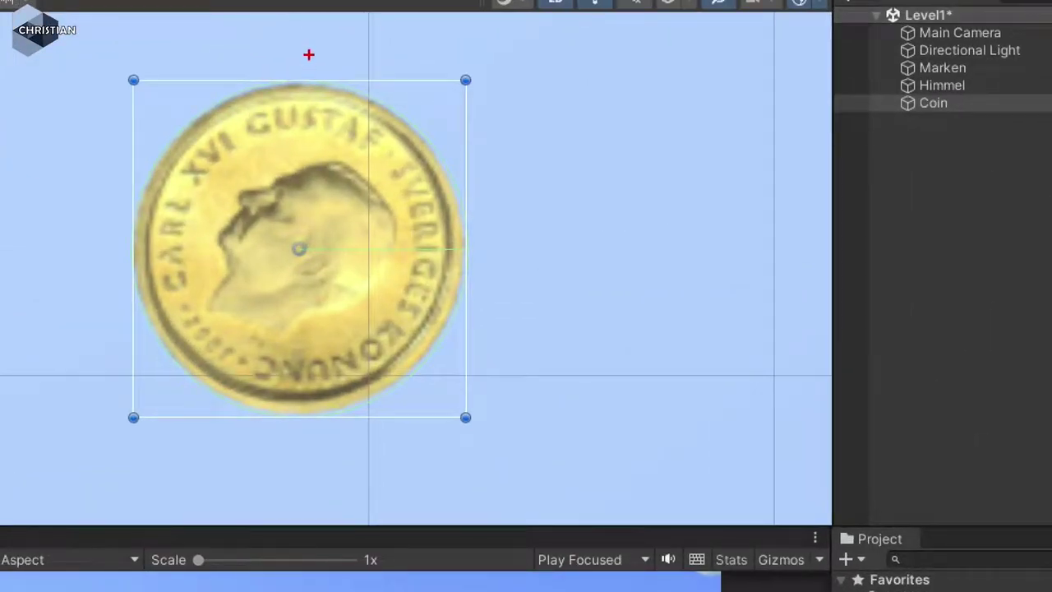
mouse_move(149, 183)
left_mouse_down()
mouse_move(135, 213)
mouse_move(149, 240)
left_mouse_up()
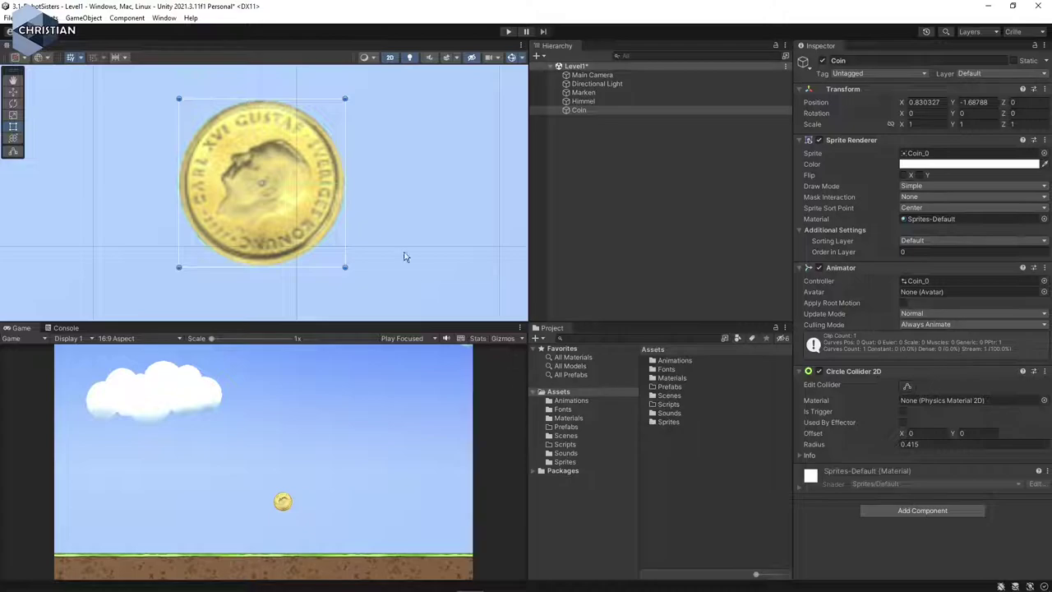
Set the radius of the coin's Circle Collider 2D to 0.2 and switch to the Move tool
left_click(897, 445)
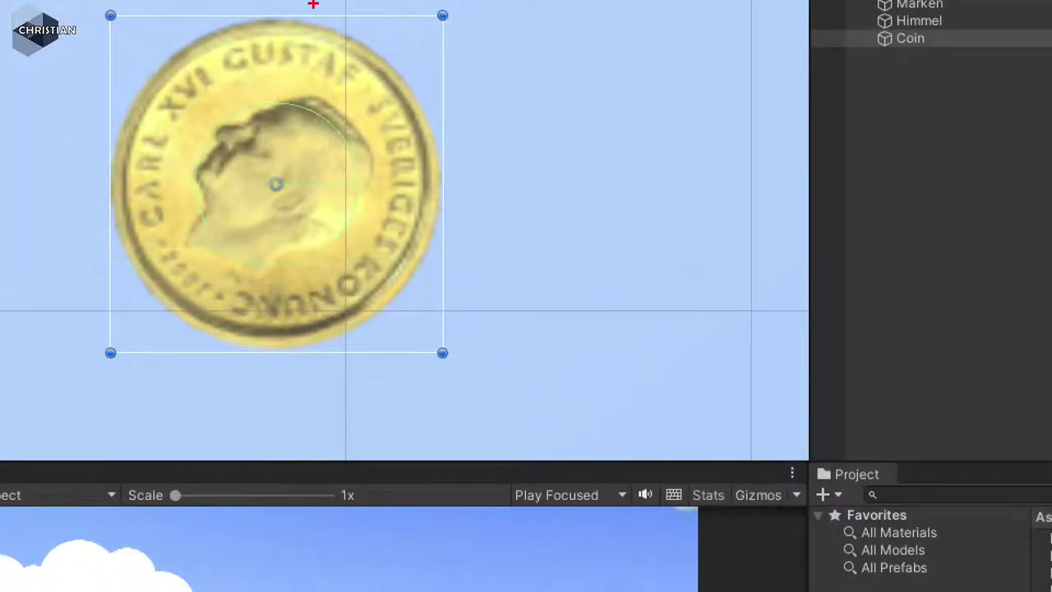
mouse_move(292, 101)
left_mouse_down()
mouse_move(222, 124)
mouse_move(207, 143)
mouse_move(194, 179)
mouse_move(223, 247)
left_mouse_up()
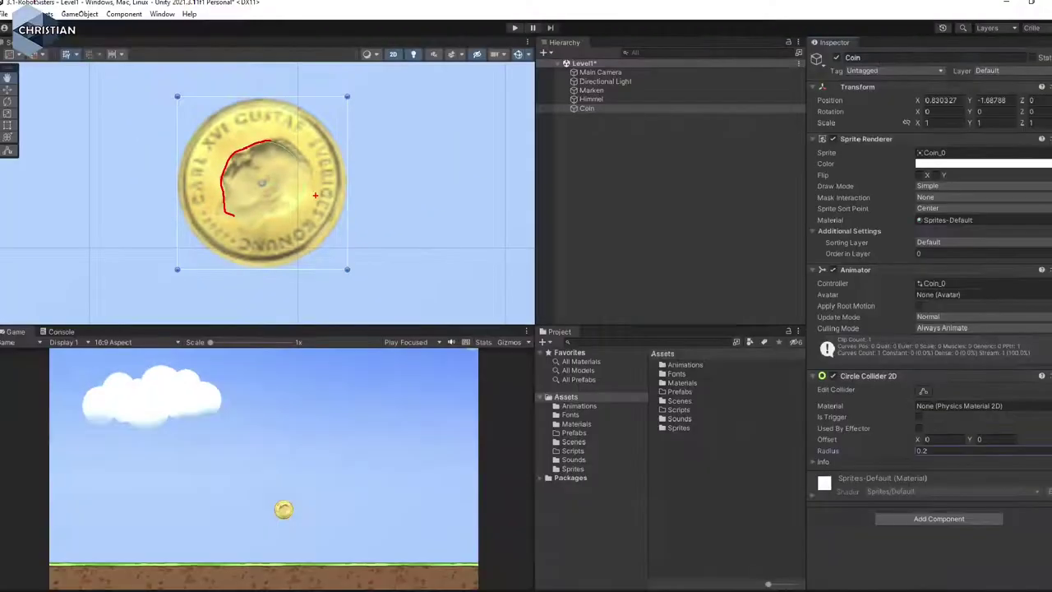
key("Escape")
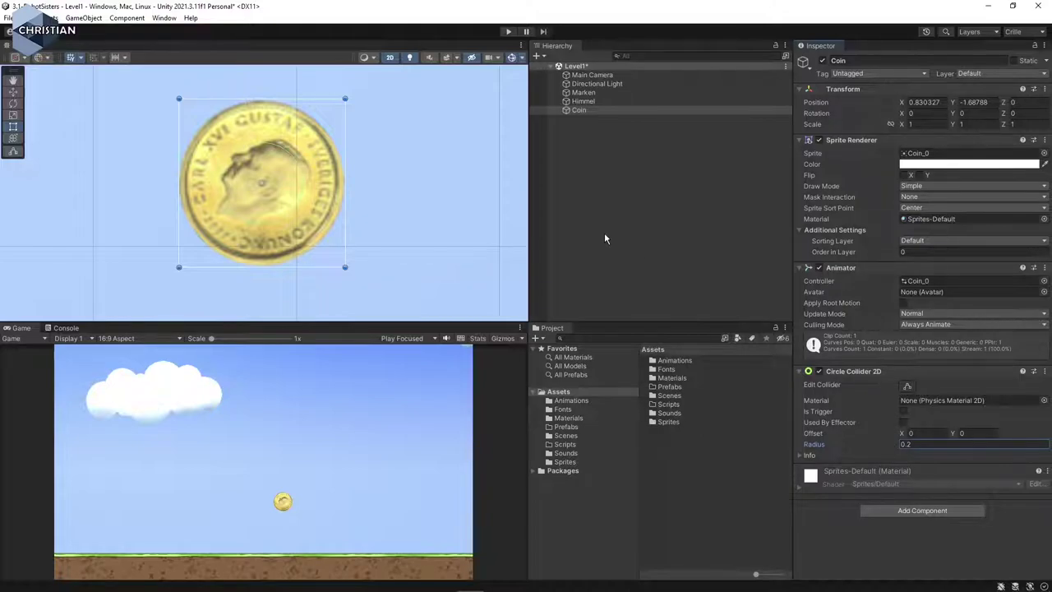
left_click(13, 93)
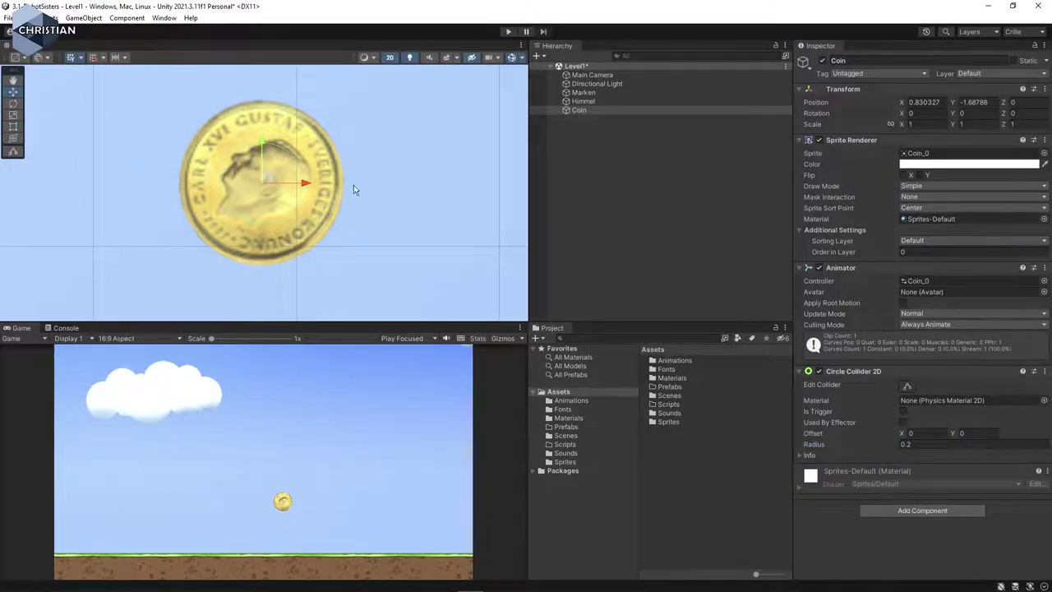
scroll(358, 213, "down", 5)
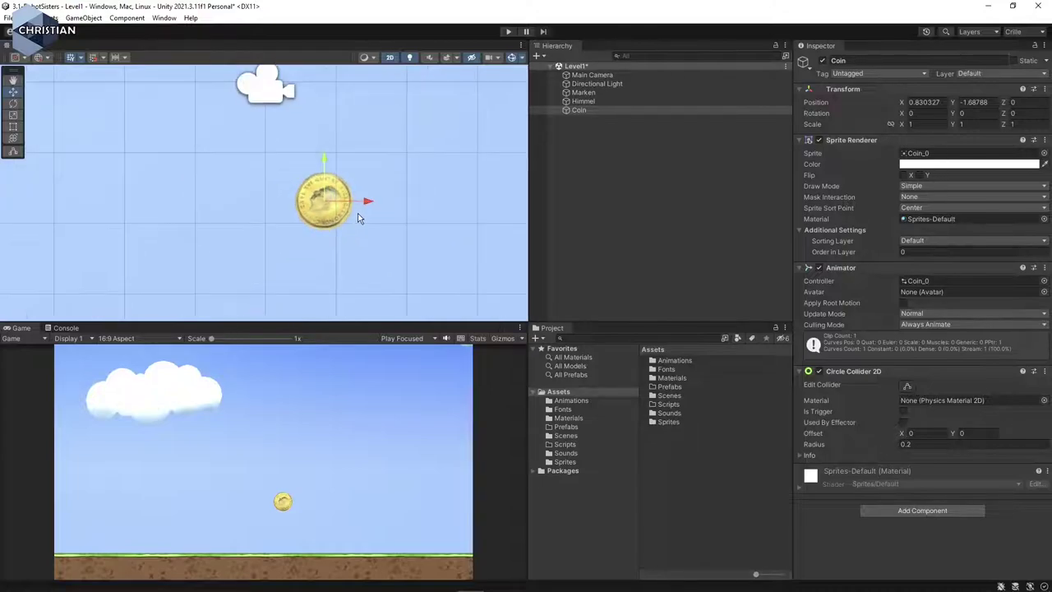
Create a new tag named Coin in the project's tag list
left_click(608, 109)
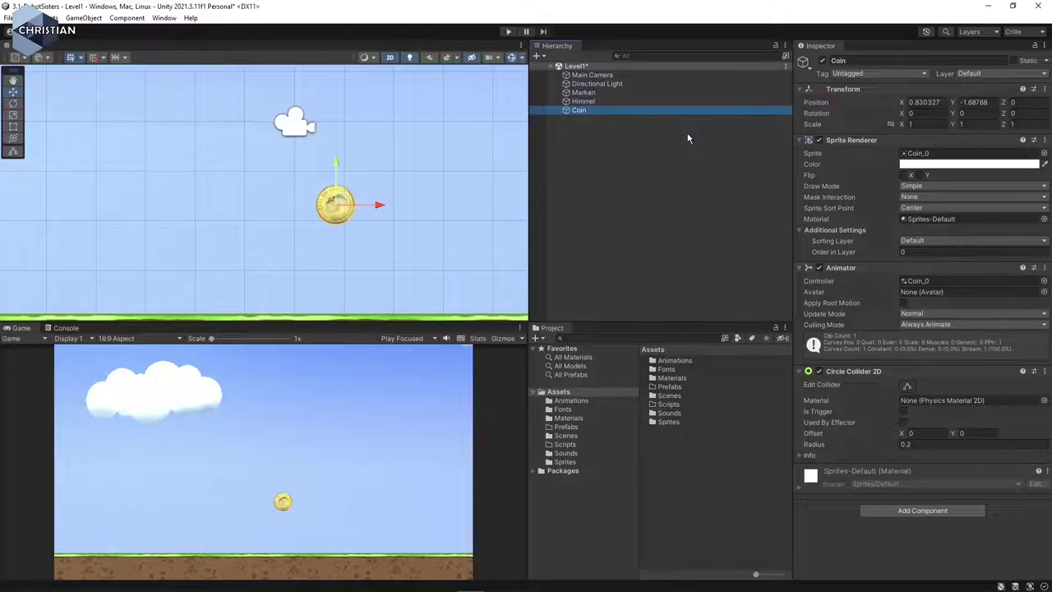
left_click(872, 74)
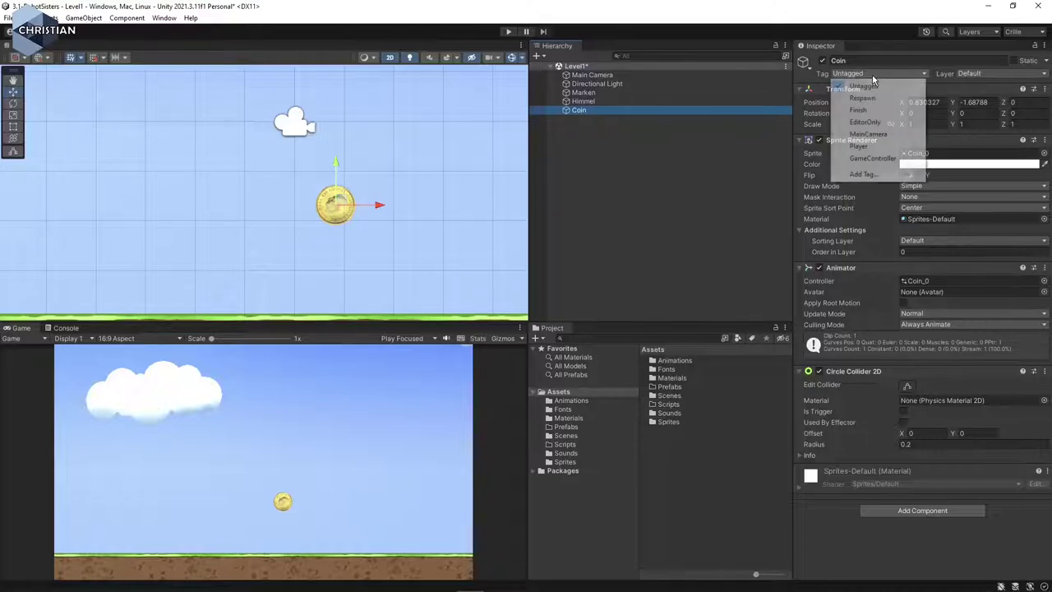
left_click(862, 173)
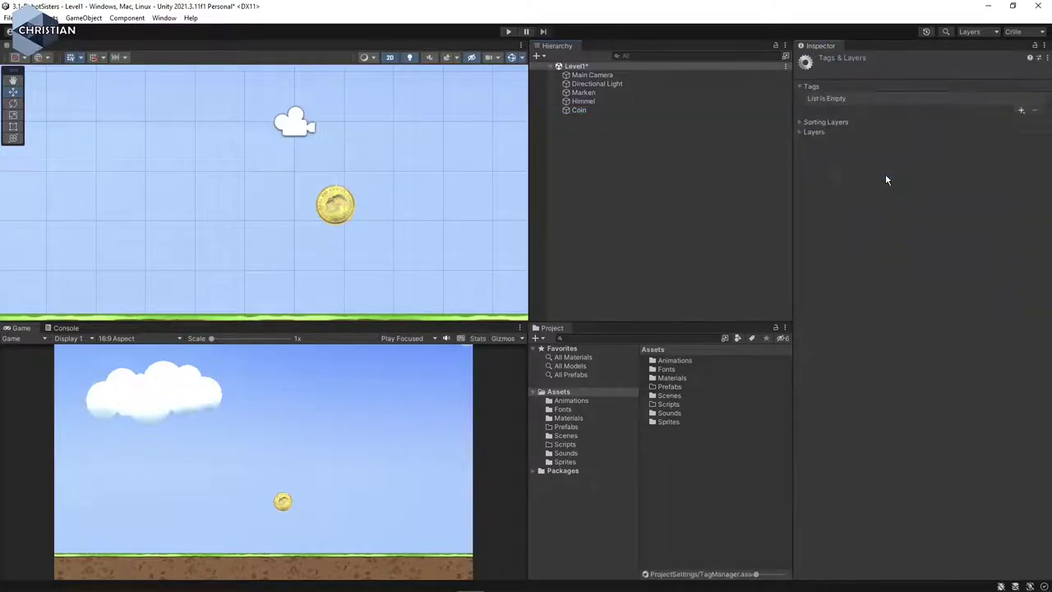
left_click(1022, 112)
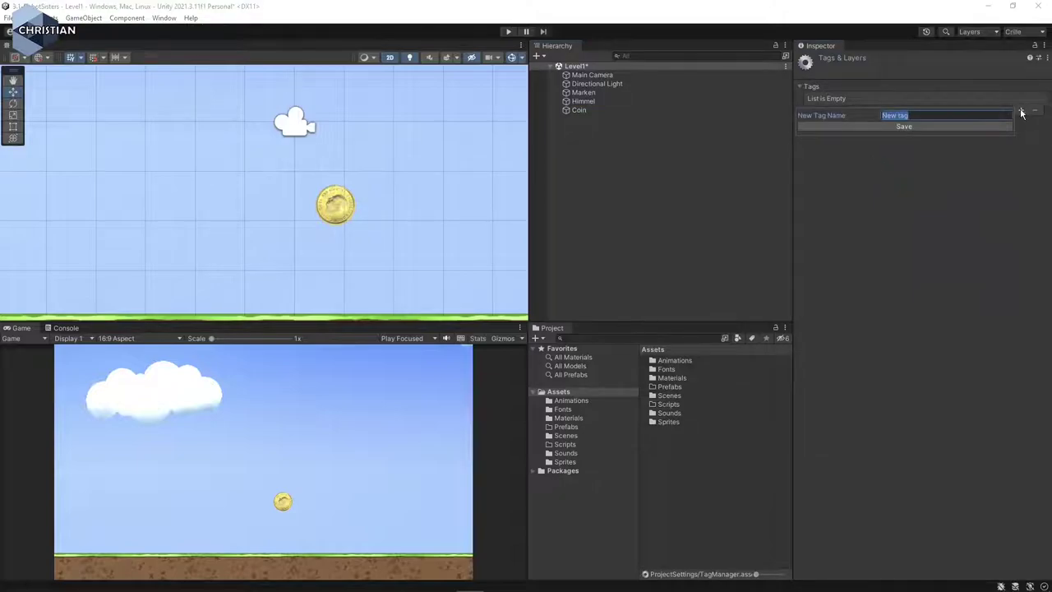
type("Coin")
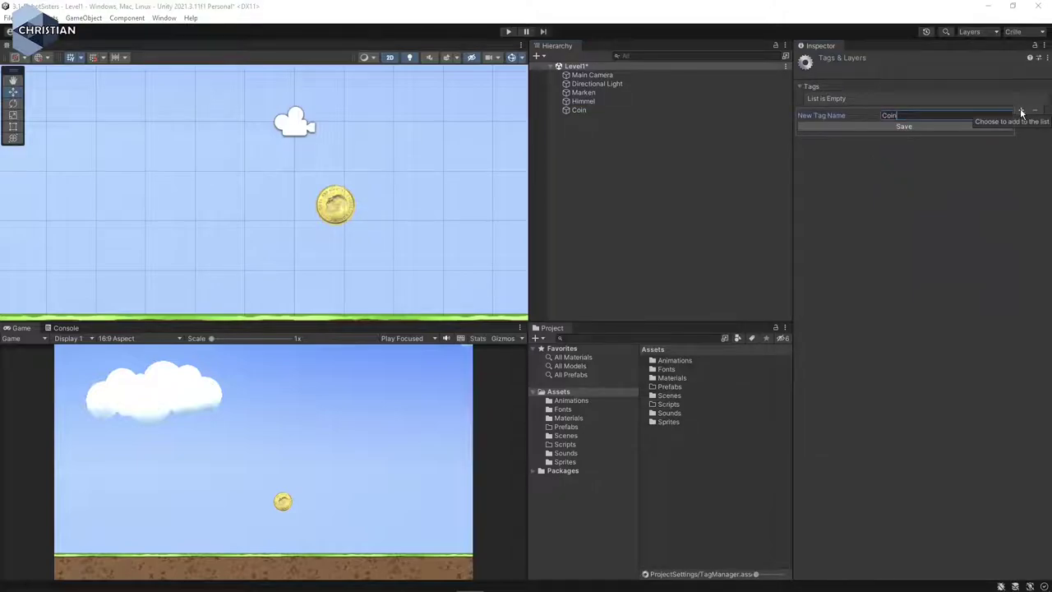
left_click(903, 127)
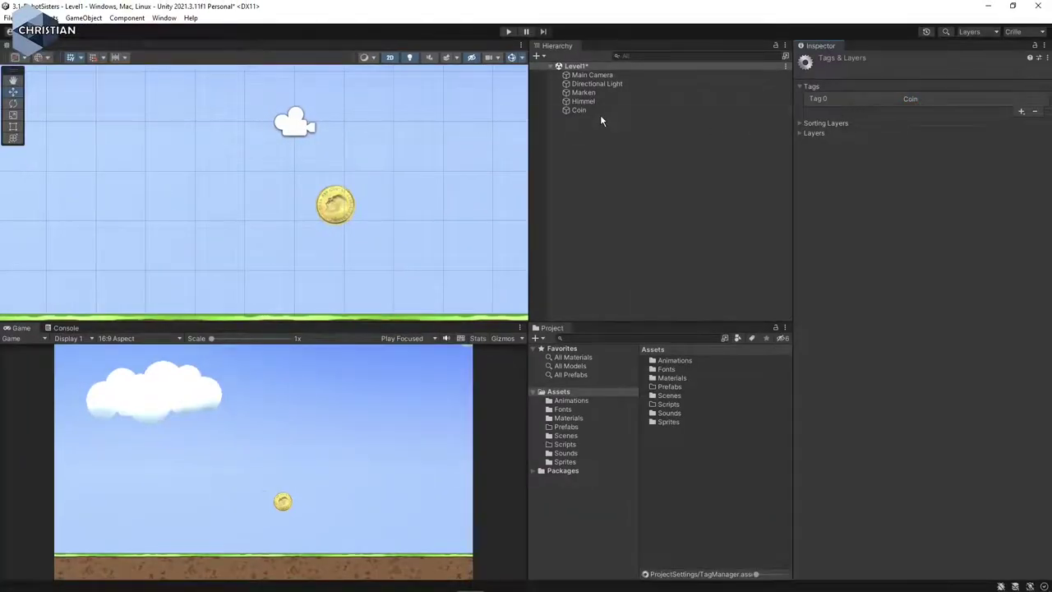
Assign the Coin tag to the Coin object and move it up slightly to about Y -1.57
left_click(598, 108)
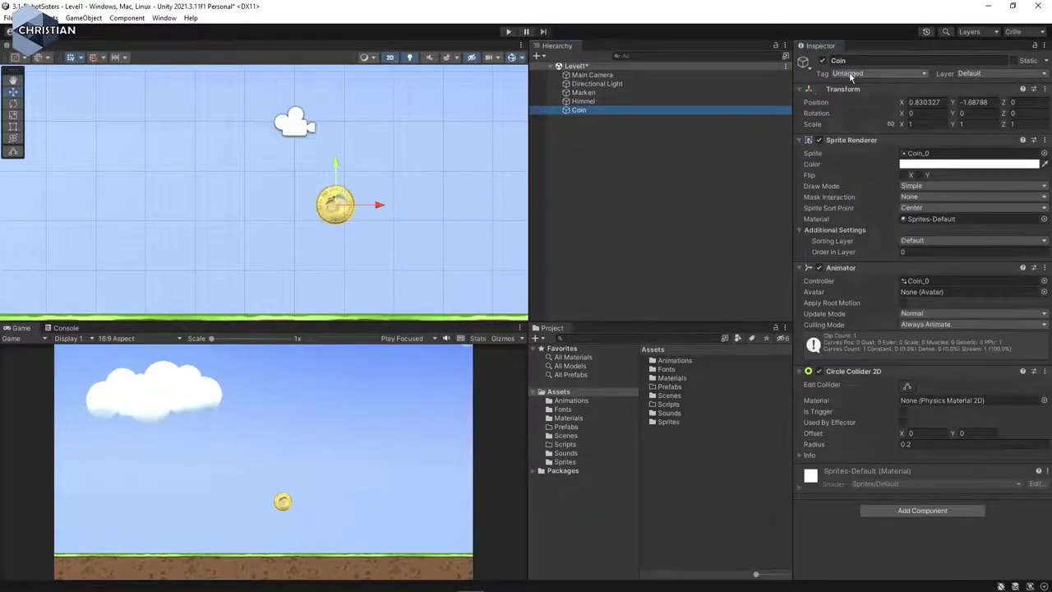
left_click(857, 74)
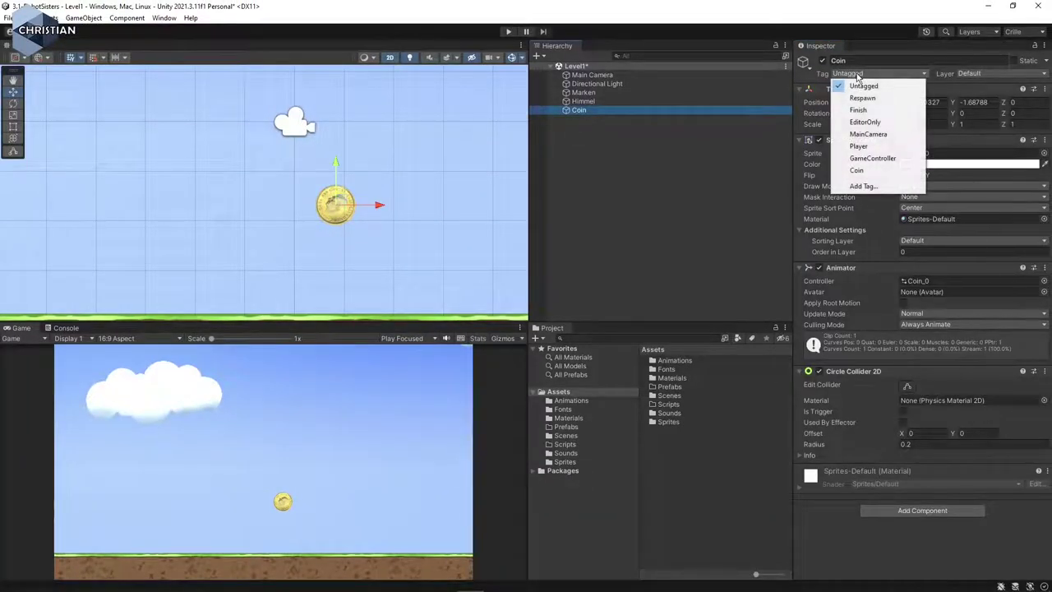
left_click(873, 170)
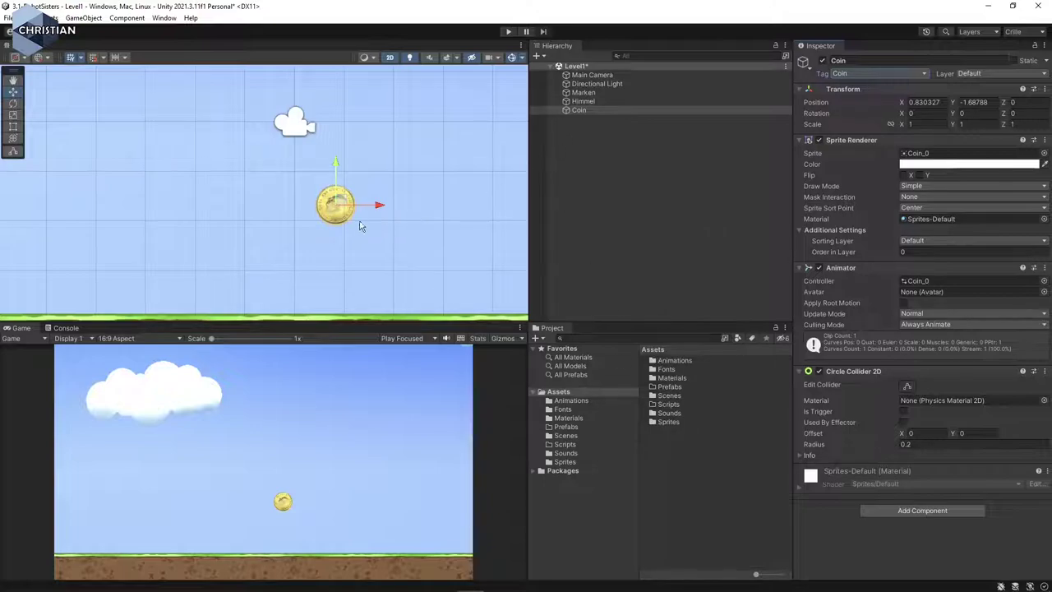
left_click_drag(337, 170, 336, 164)
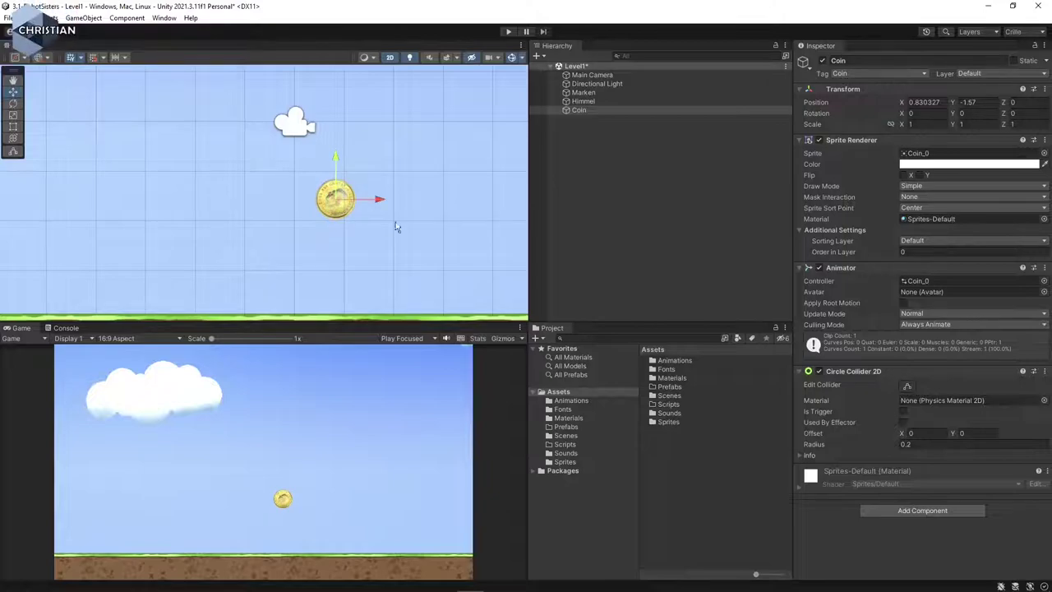
Save the Coin as a prefab in the Prefabs folder and replace the scene coin with an instance at about X 0, Y -2.23
left_click(573, 426)
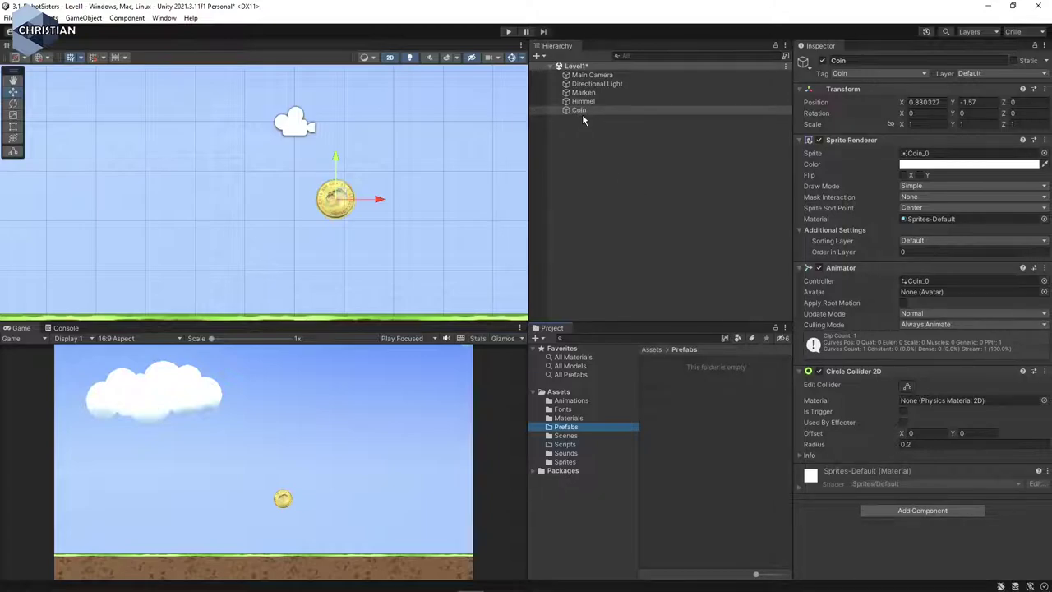
left_click_drag(580, 111, 721, 445)
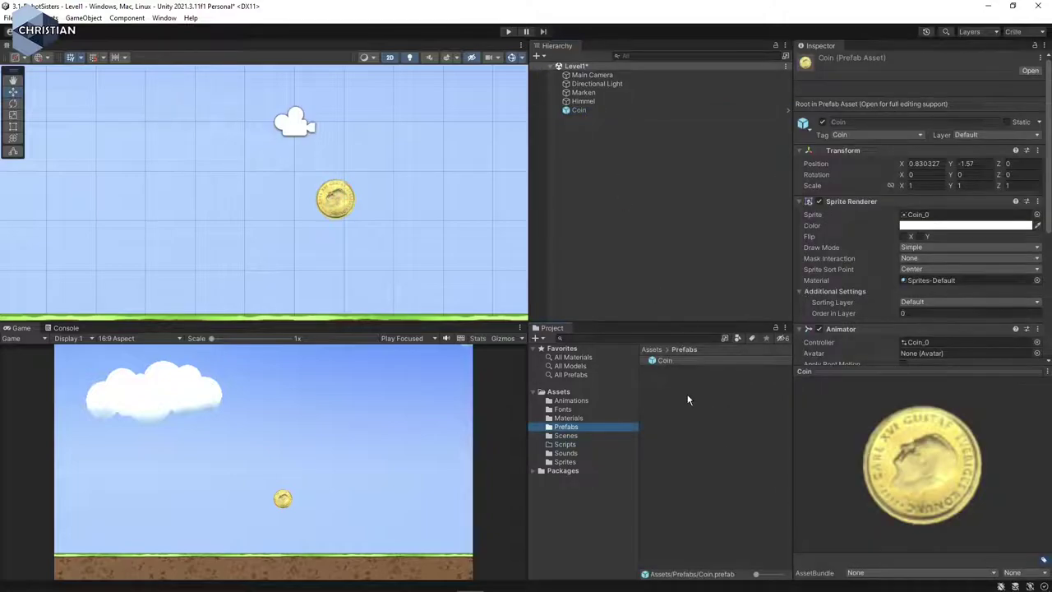
left_click(593, 110)
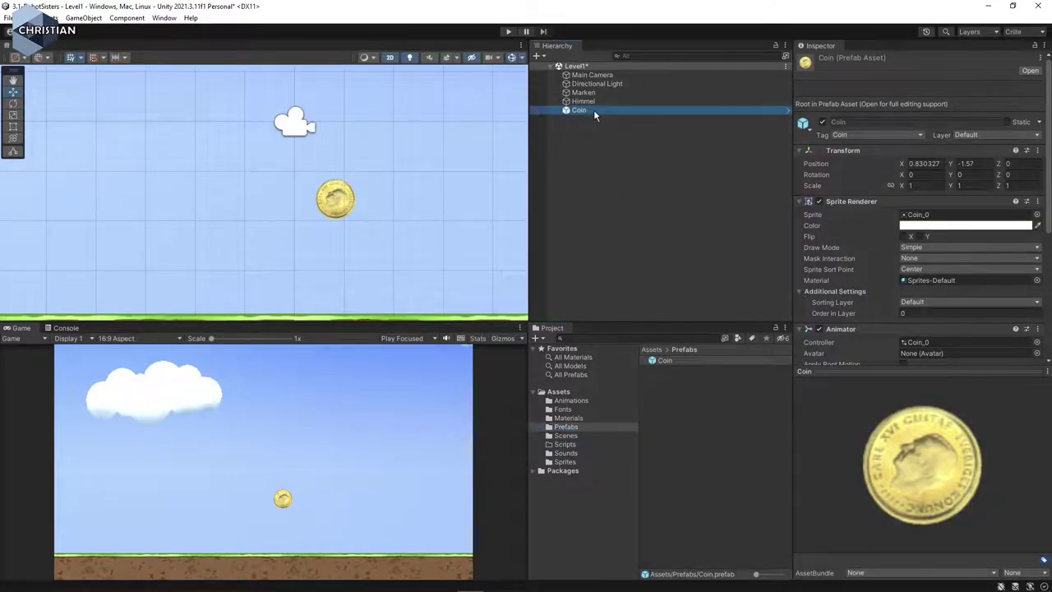
key("Delete")
left_click_drag(666, 368, 297, 237)
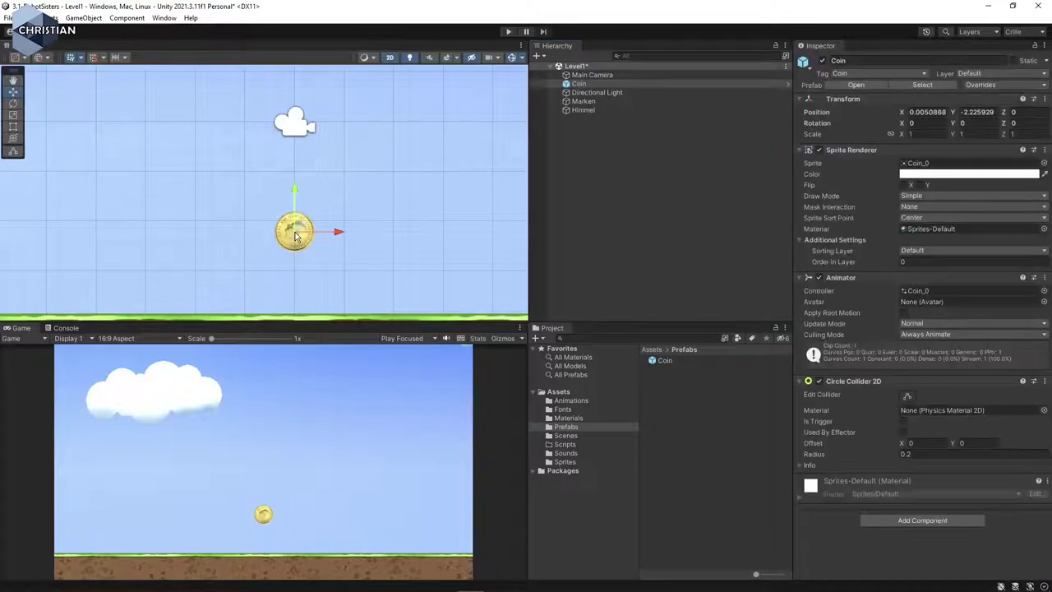
Enable Is Trigger on the coin instance's Circle Collider 2D and apply all overrides to the Coin prefab
scroll(304, 271, "up", 3)
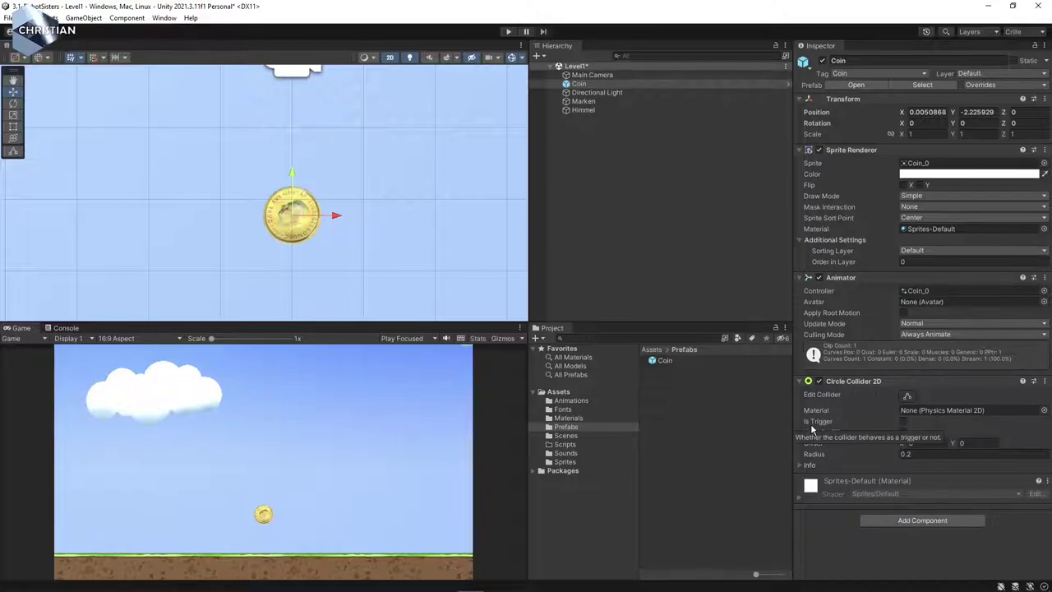
left_click(904, 421)
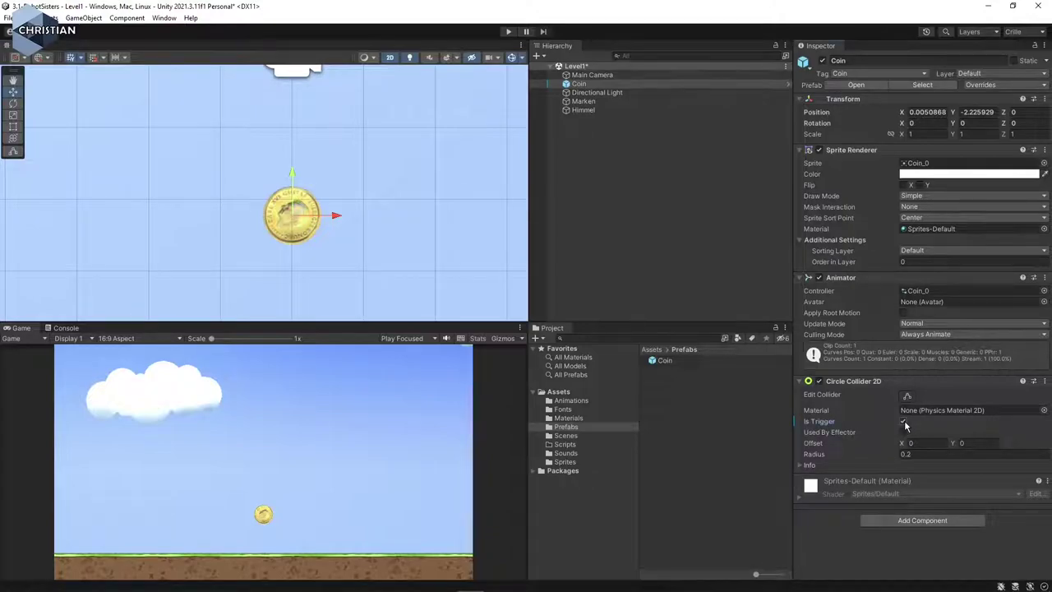
left_click(997, 85)
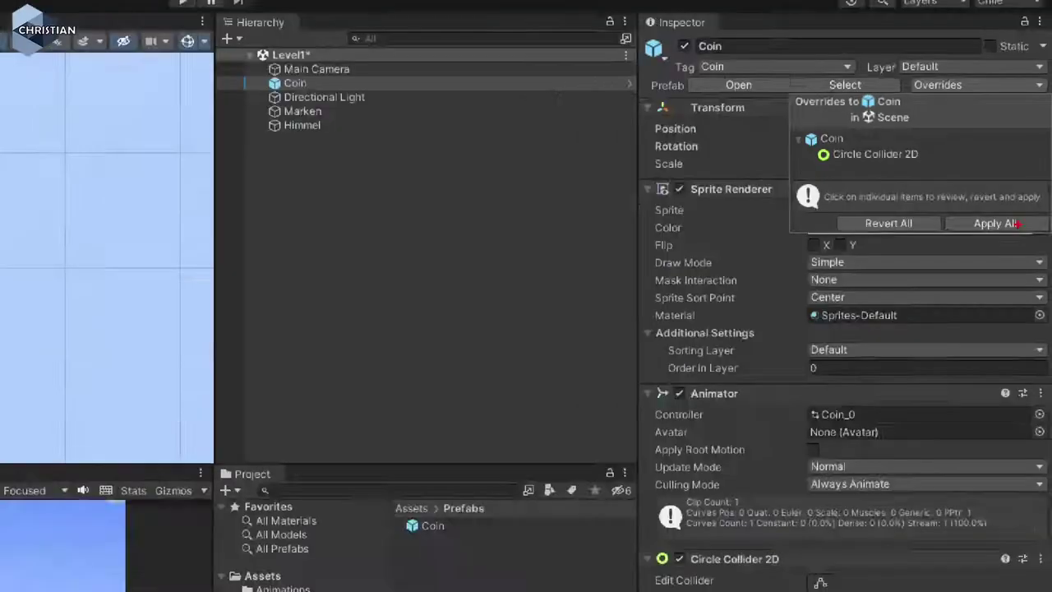
left_click(1007, 258)
left_click(1010, 88)
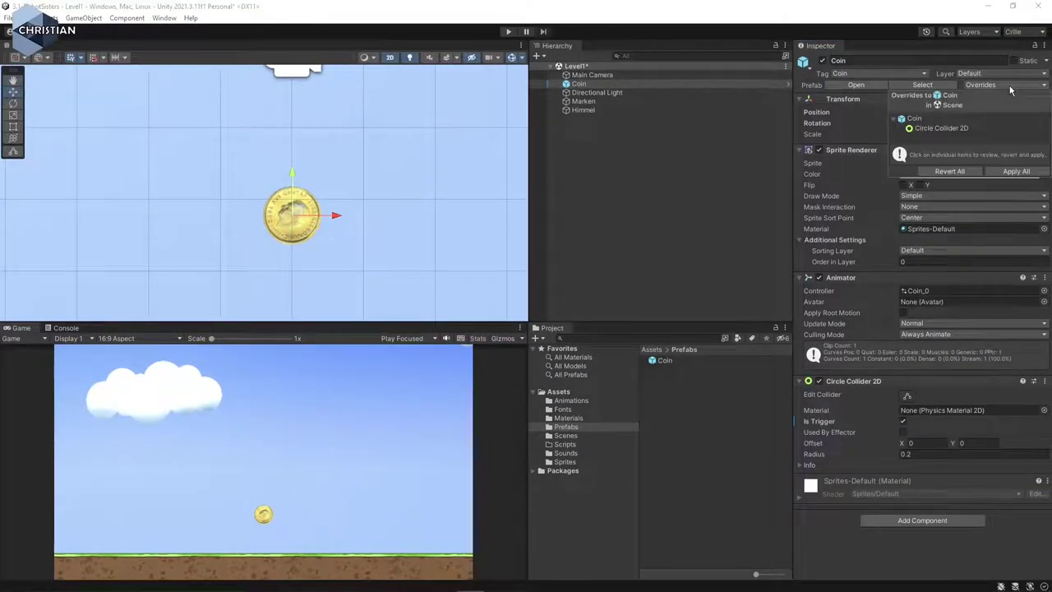
left_click(1027, 171)
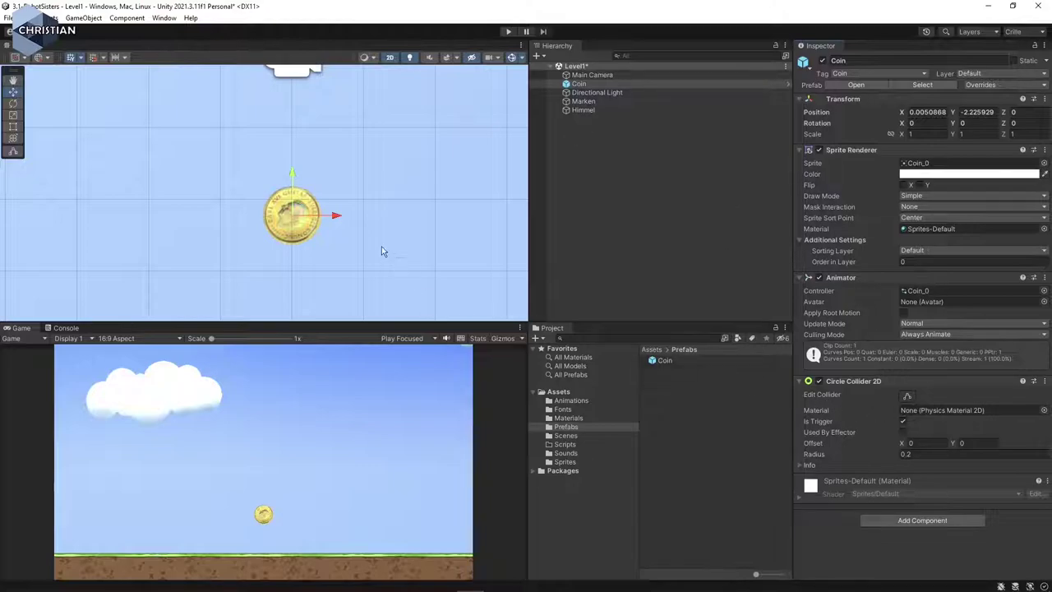
Replace the coin in the scene with a fresh instance of the Coin prefab at about X -0.05, Y -2.68
left_click(584, 86)
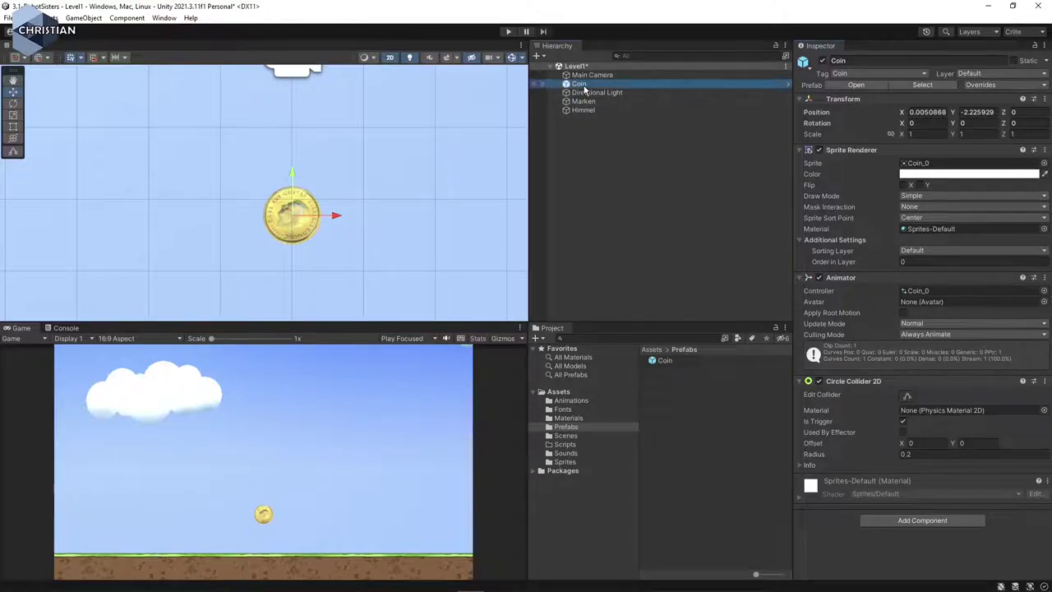
key("Delete")
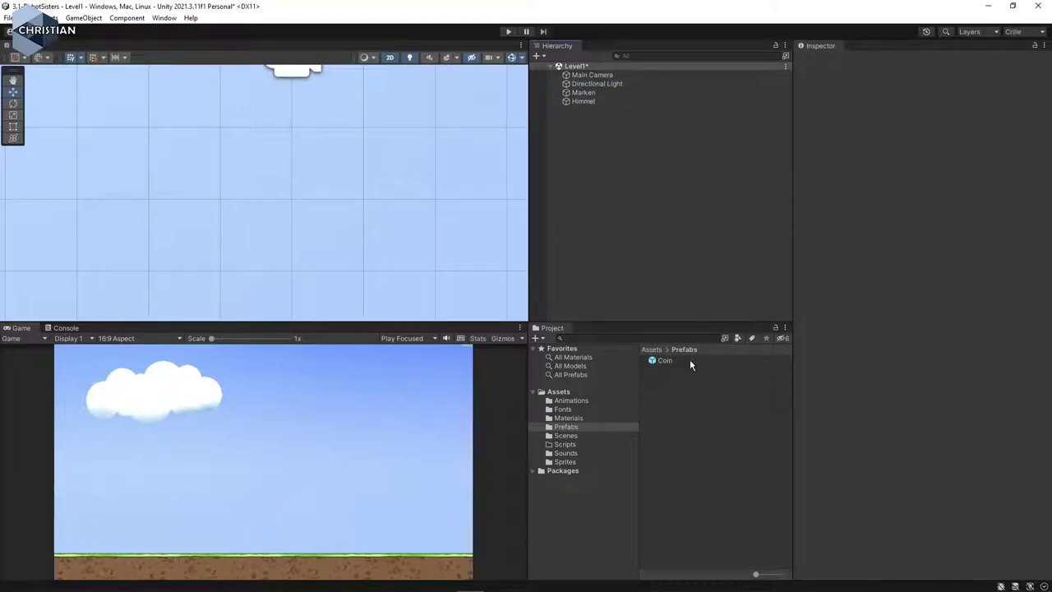
left_click_drag(670, 362, 288, 246)
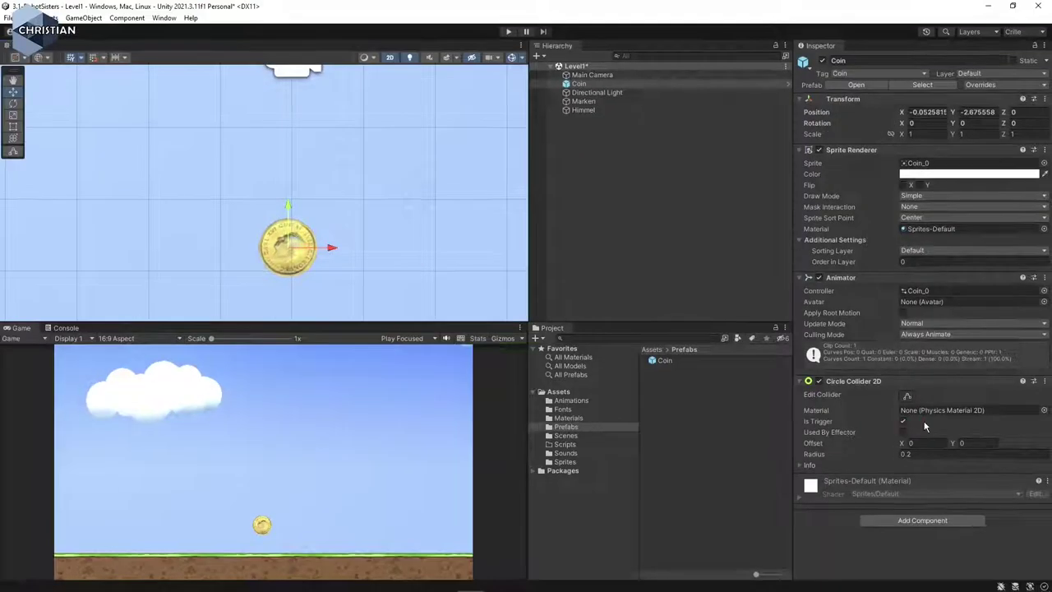
Place the Träd sprite from the Sprites folder on the ground near the level's left end, at about X -7.12, Y -1.97
scroll(438, 306, "down", 3)
scroll(382, 237, "down", 5)
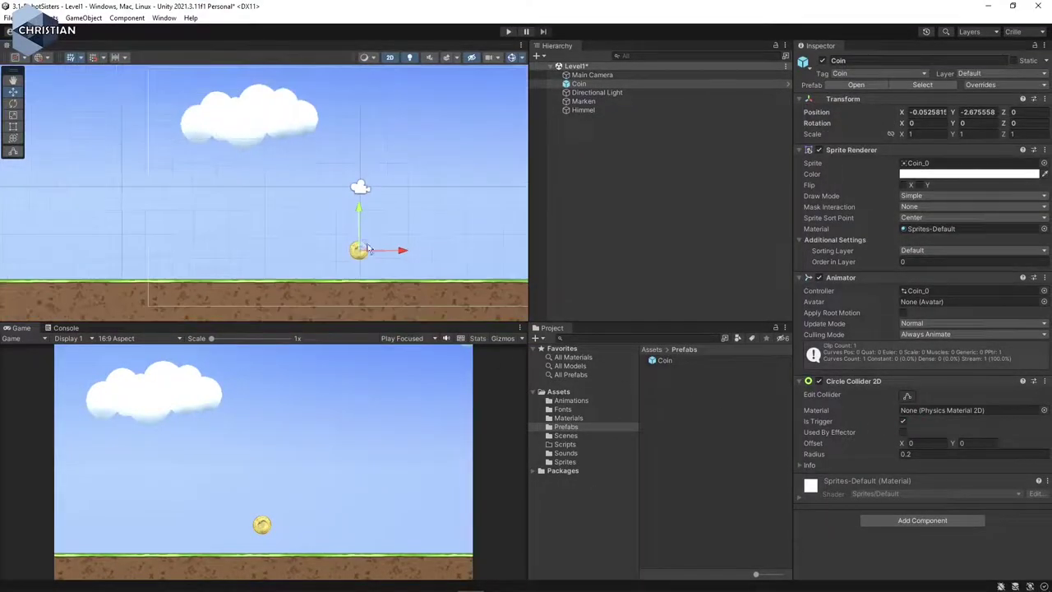
scroll(376, 264, "up", 2)
middle_click_drag(375, 266, 320, 250)
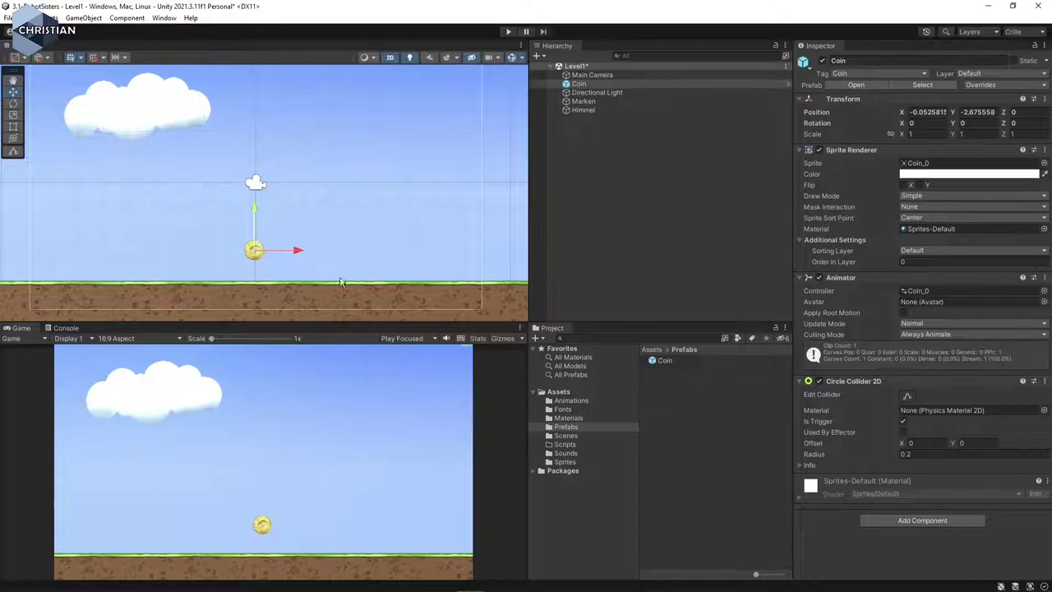
left_click(565, 462)
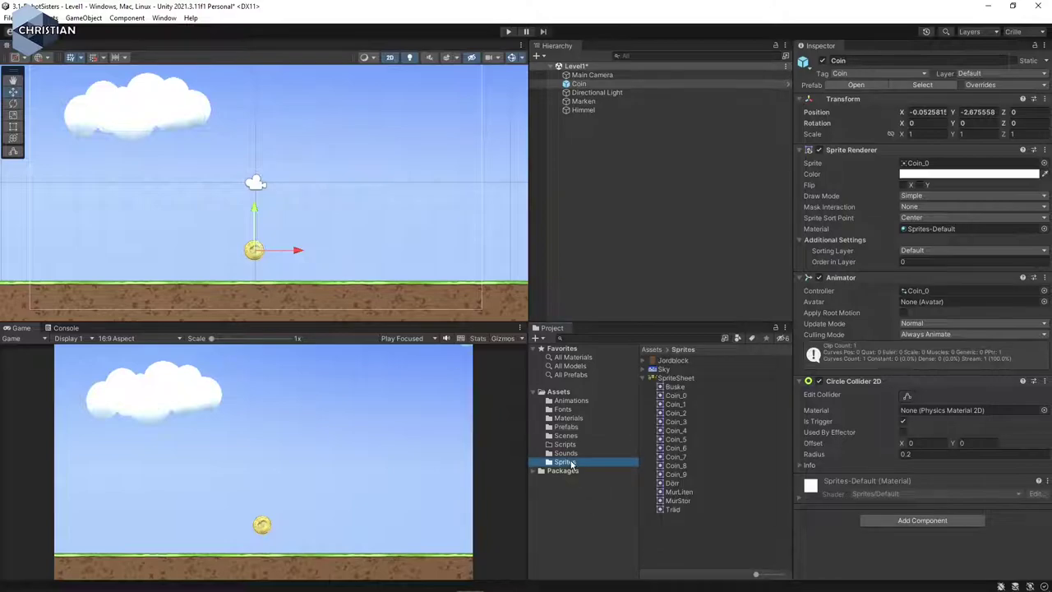
left_click_drag(672, 509, 75, 238)
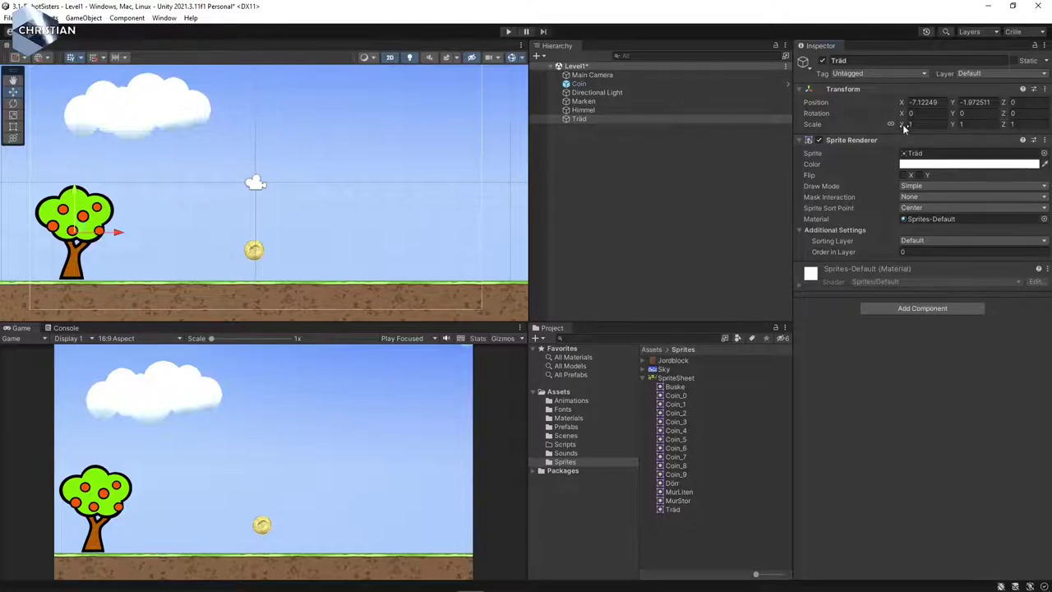
Scale the Träd sprite uniformly to 1.6 and raise it to Y -0.96 so its trunk stands on the ground
left_click_drag(904, 128, 916, 129)
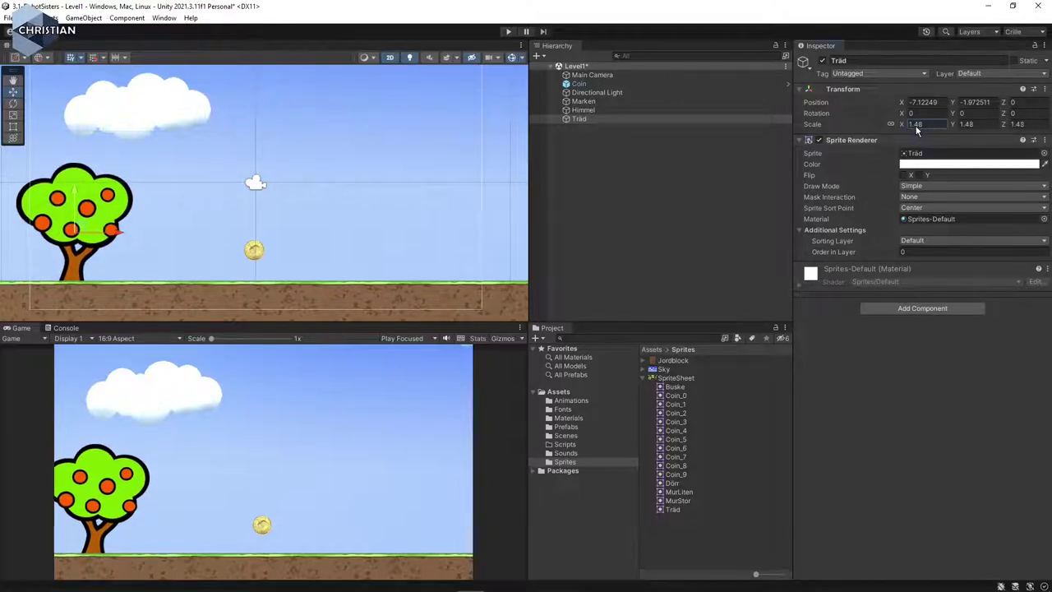
type("1.6")
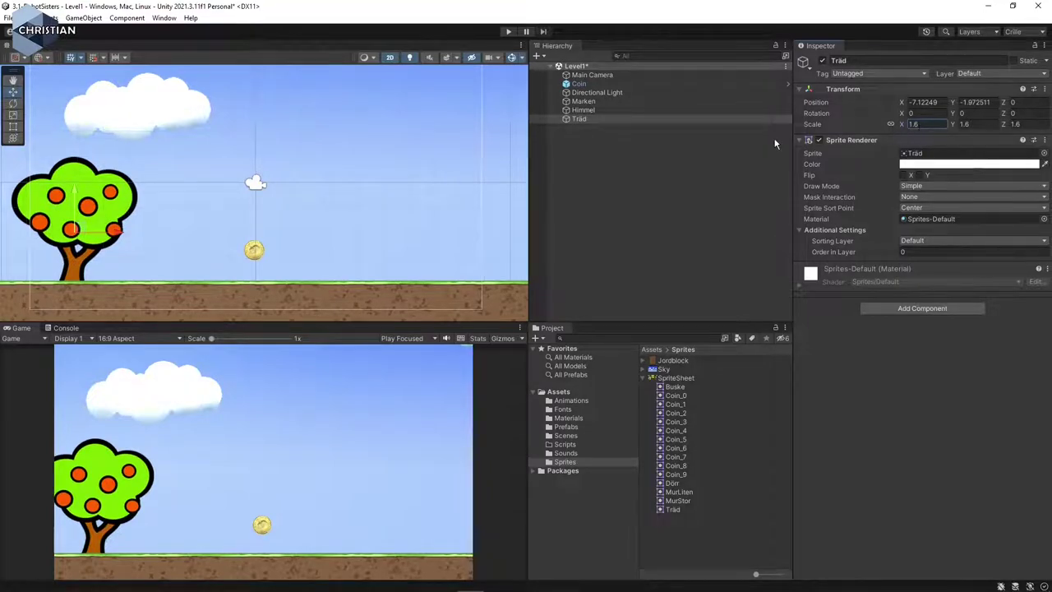
left_click_drag(78, 215, 74, 169)
scroll(100, 305, "up", 10)
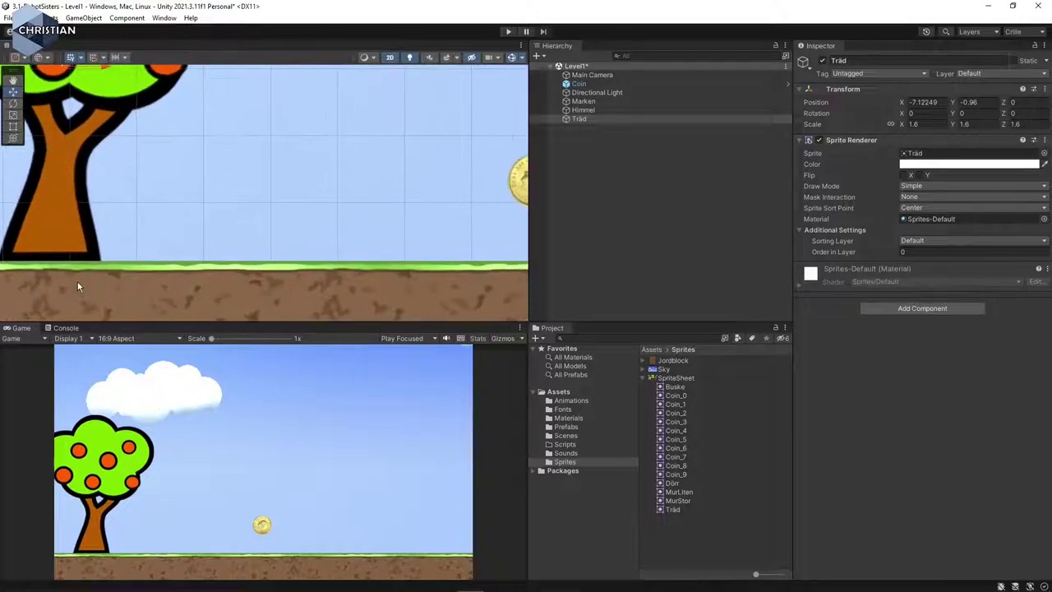
middle_click_drag(86, 246, 149, 250)
scroll(149, 251, "down", 10)
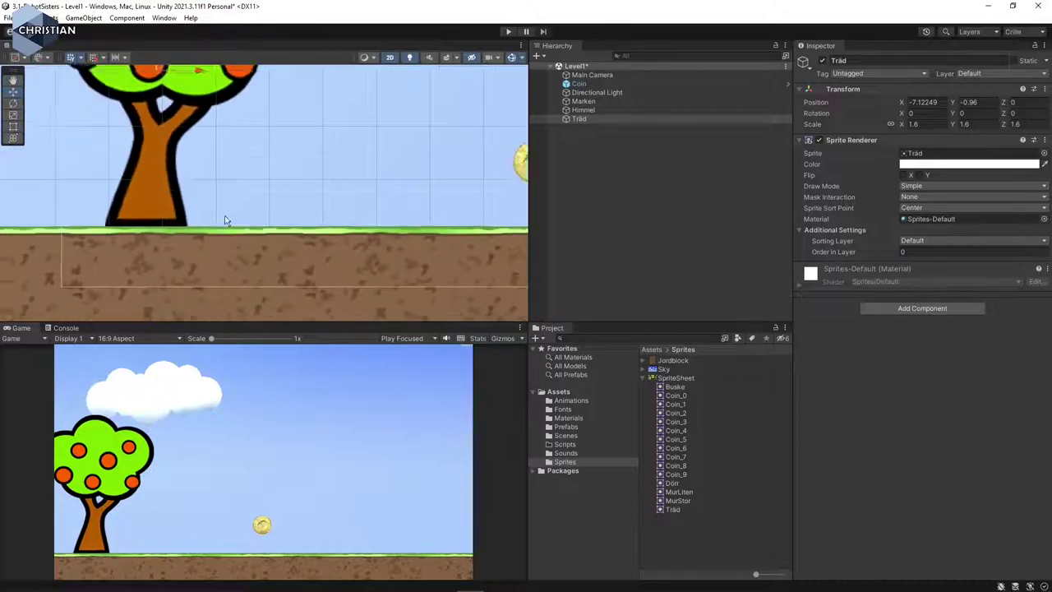
scroll(271, 216, "up", 2)
middle_click_drag(416, 173, 335, 203)
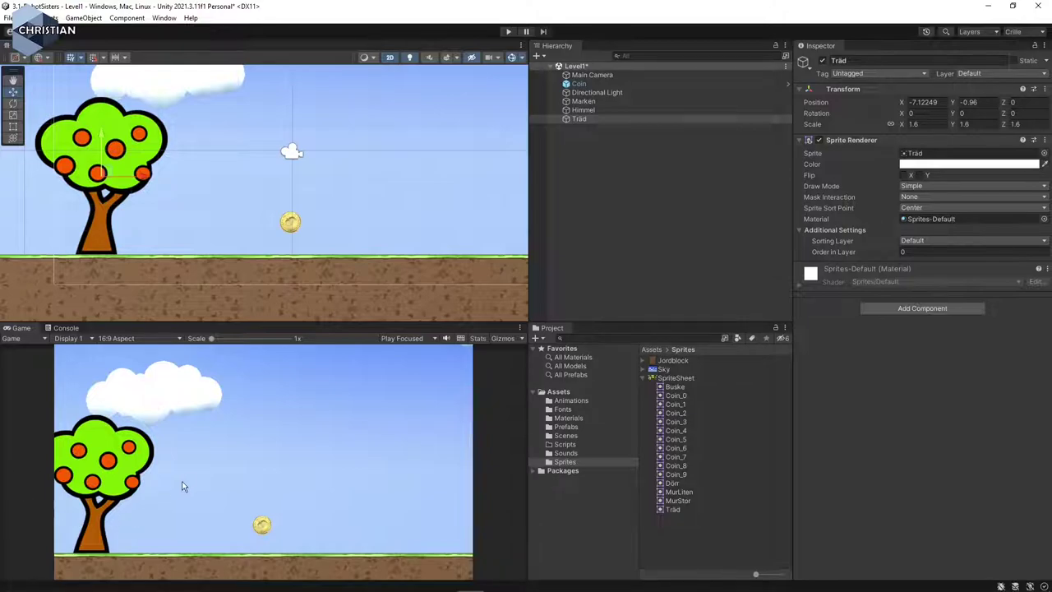
Add a Box Collider 2D component to the Träd object
left_click(609, 121)
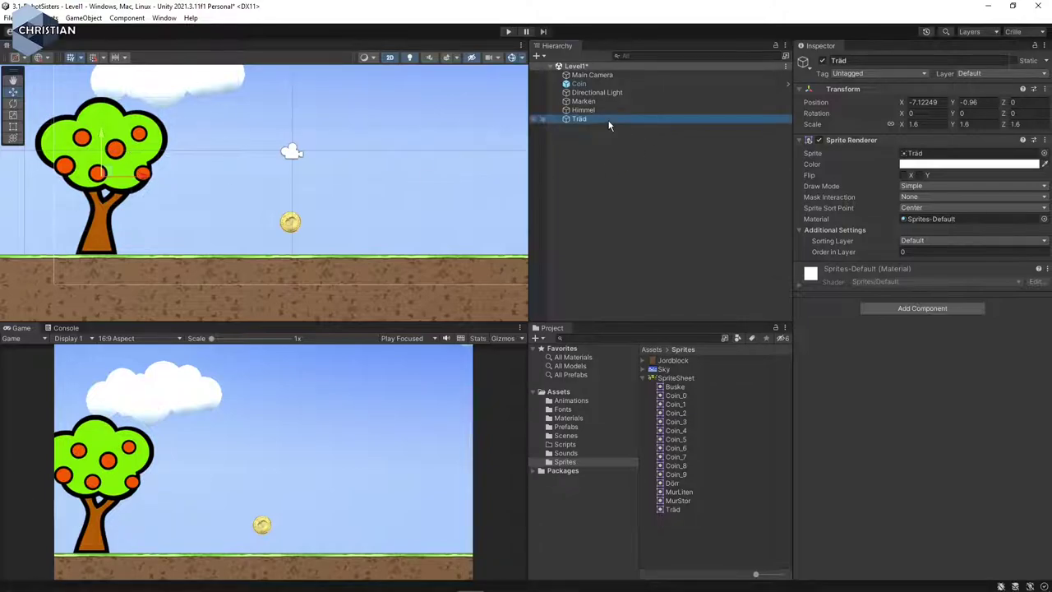
left_click(935, 312)
type("box")
key("Down")
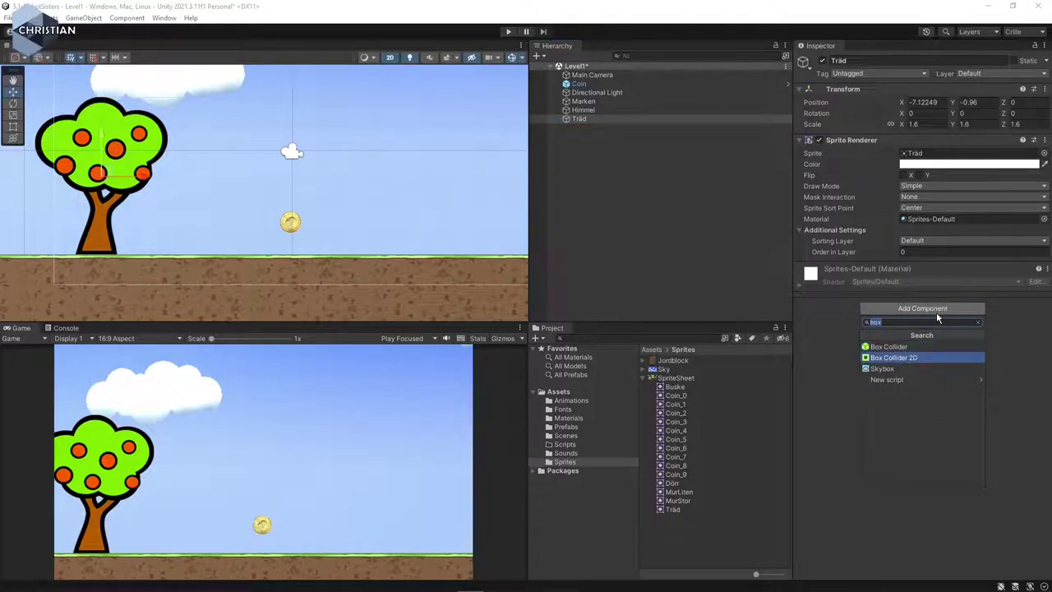
key("Return")
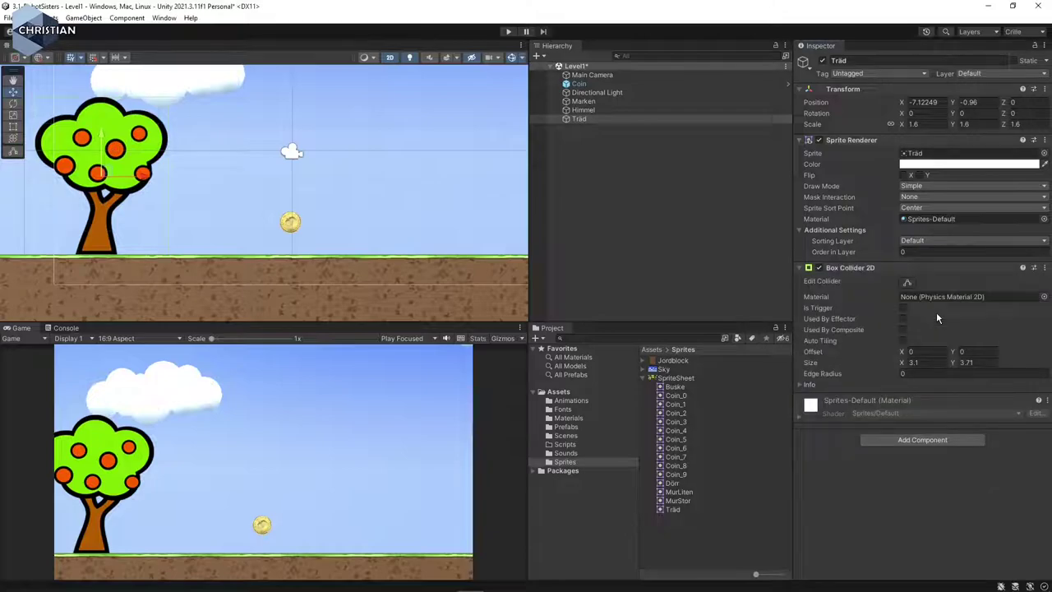
scroll(148, 247, "up", 1)
middle_click_drag(185, 176, 299, 251)
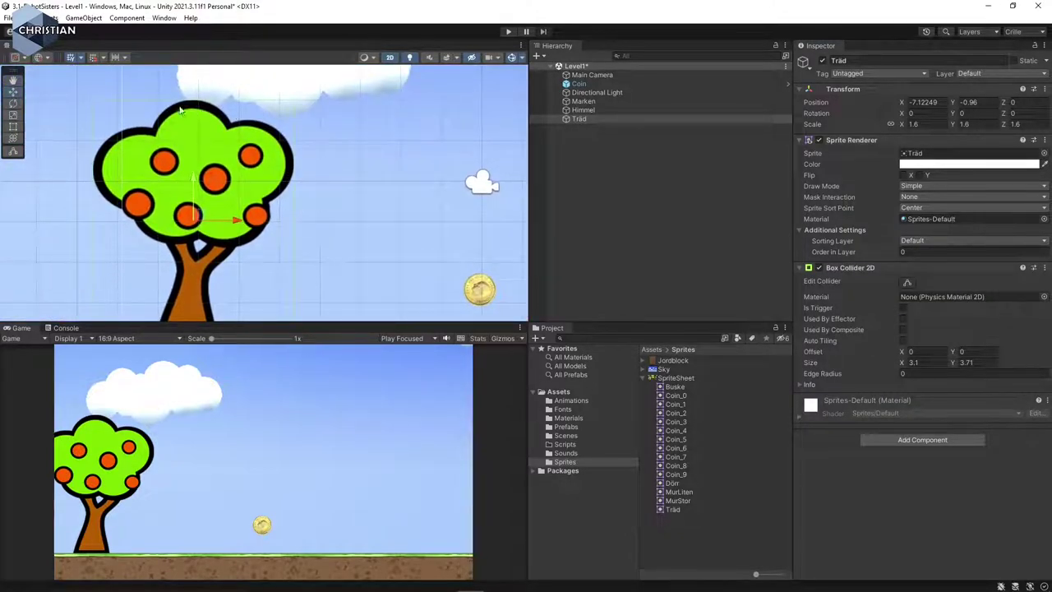
scroll(347, 237, "down", 3)
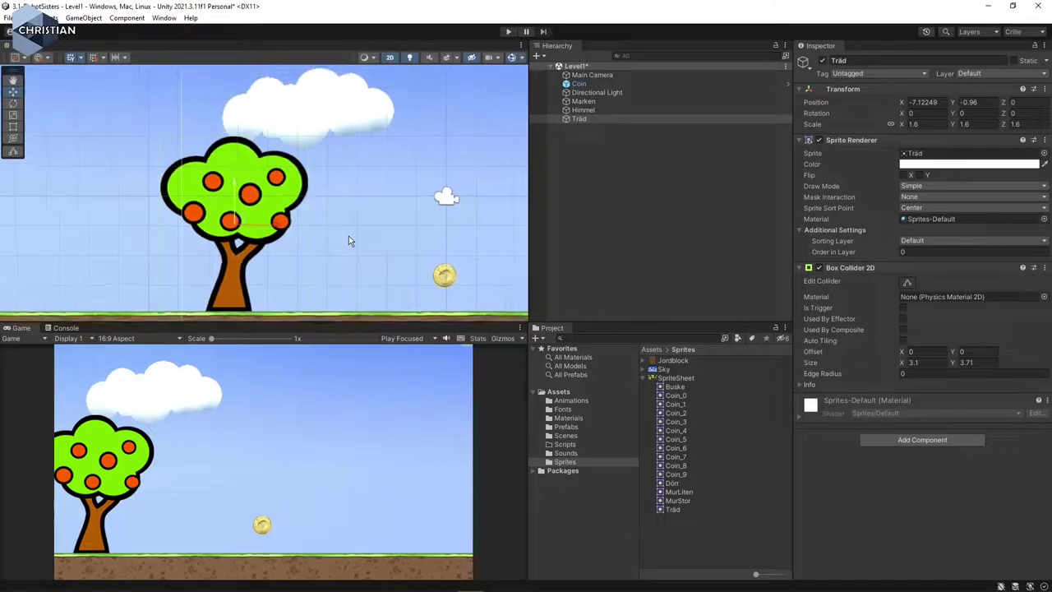
middle_click_drag(368, 255, 300, 231)
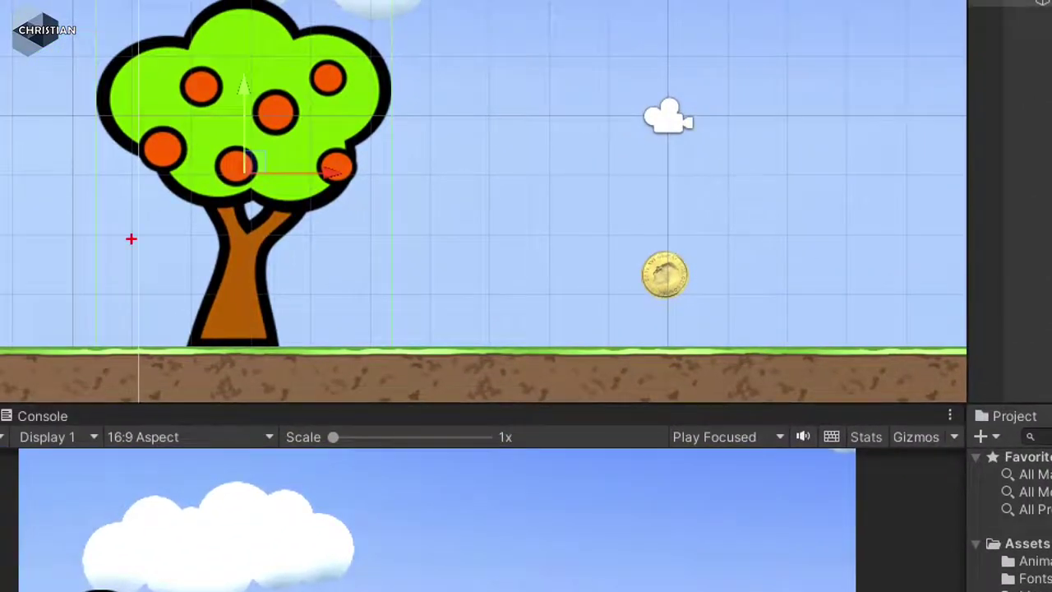
left_click_drag(390, 230, 381, 342)
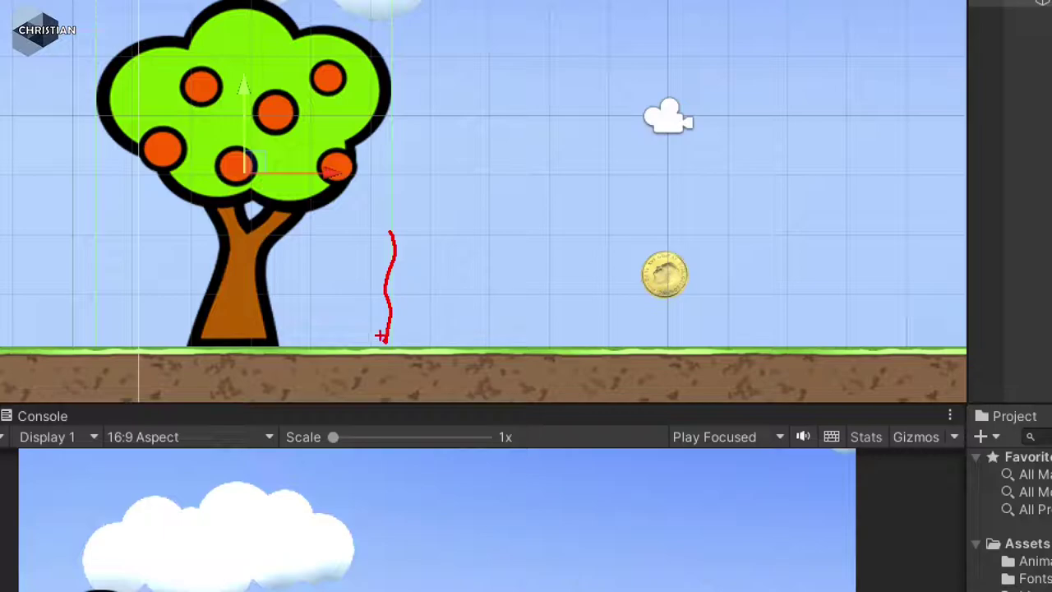
left_click_drag(276, 260, 276, 314)
key("Escape")
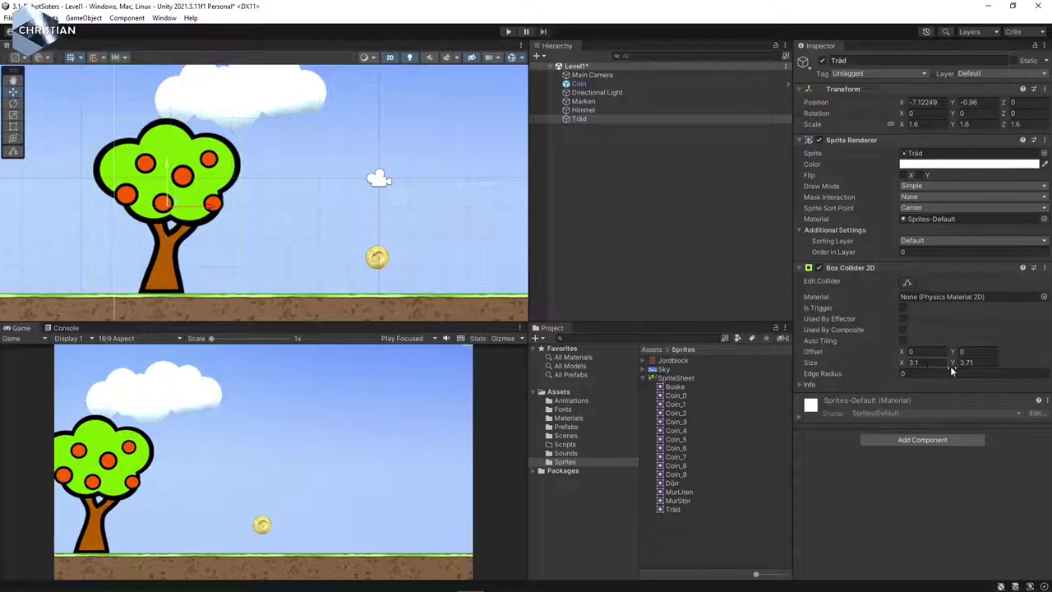
Fit the tree's Box Collider 2D to the trunk with size X 0.86, Y 4.98 and offset X -0.1, Y 0.66
left_click_drag(950, 361, 878, 361)
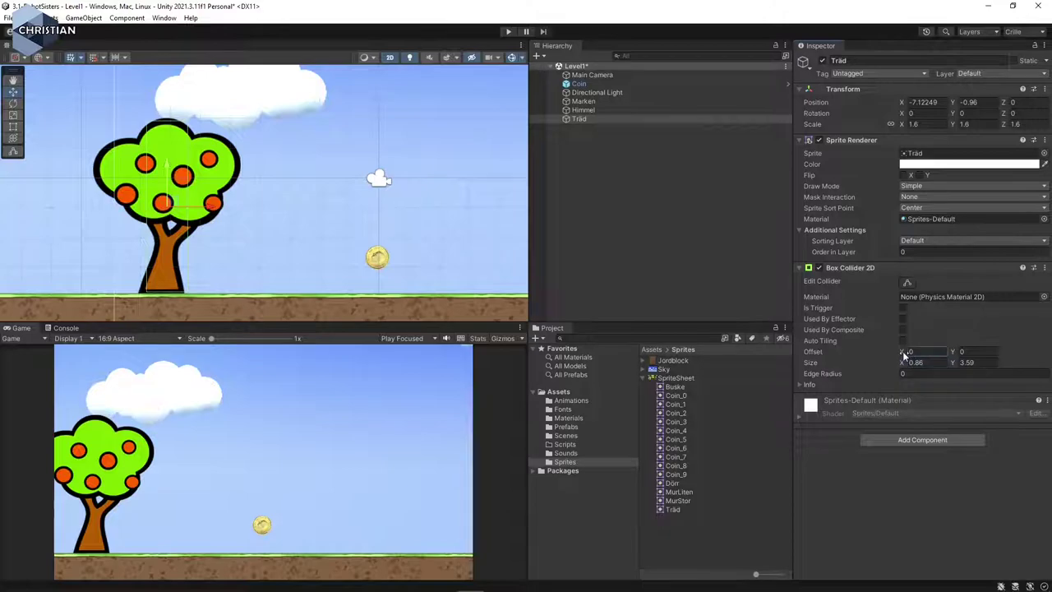
left_click_drag(901, 352, 898, 350)
mouse_move(951, 364)
left_mouse_down()
mouse_move(978, 362)
mouse_move(951, 354)
mouse_move(962, 355)
left_mouse_up()
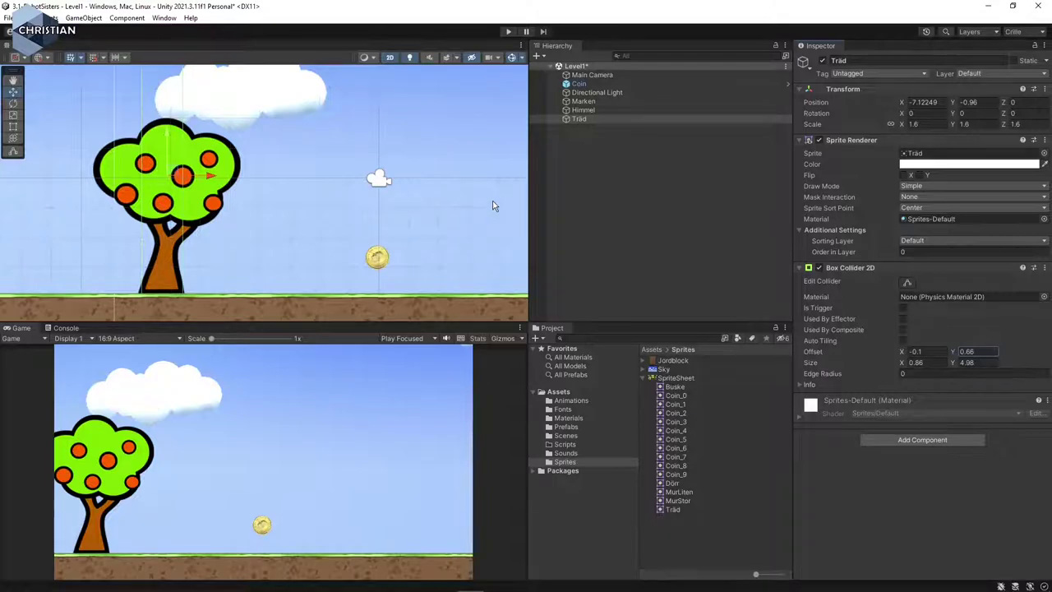
Place the Dörr sprite on the ground beyond the camera frame at about X 12.16, Y -2, scaled uniformly to 1.31
scroll(437, 214, "down", 5)
middle_click_drag(477, 230, 317, 222)
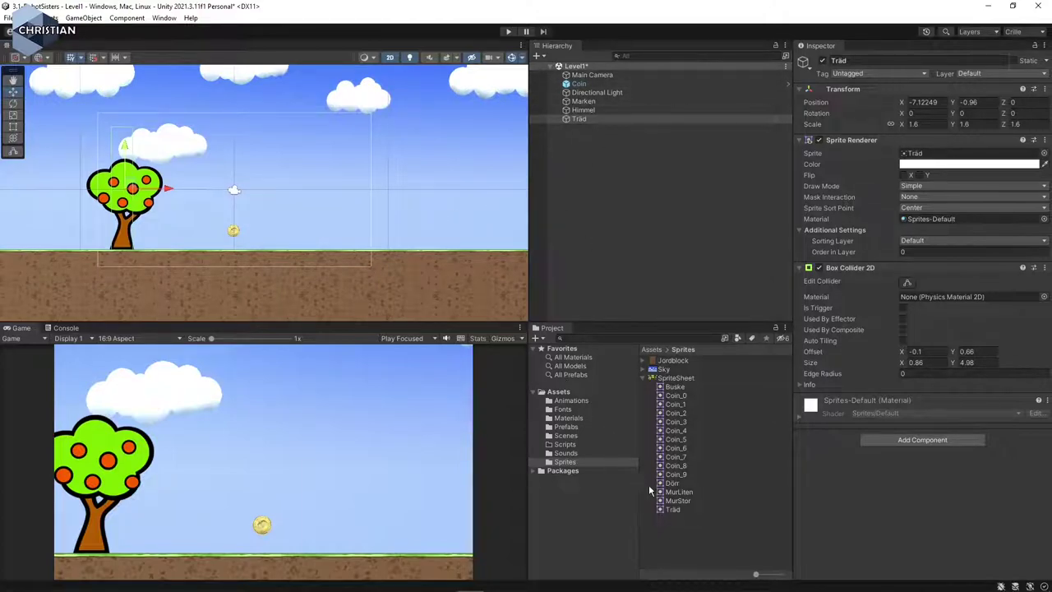
left_click_drag(672, 483, 421, 230)
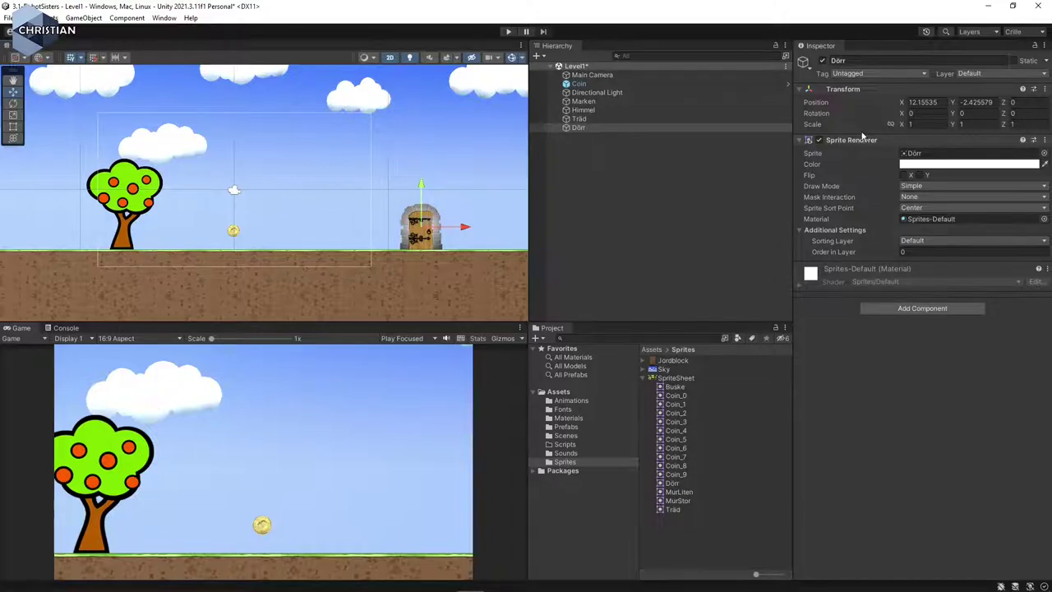
mouse_move(901, 125)
left_mouse_down()
mouse_move(926, 135)
mouse_move(909, 134)
left_mouse_up()
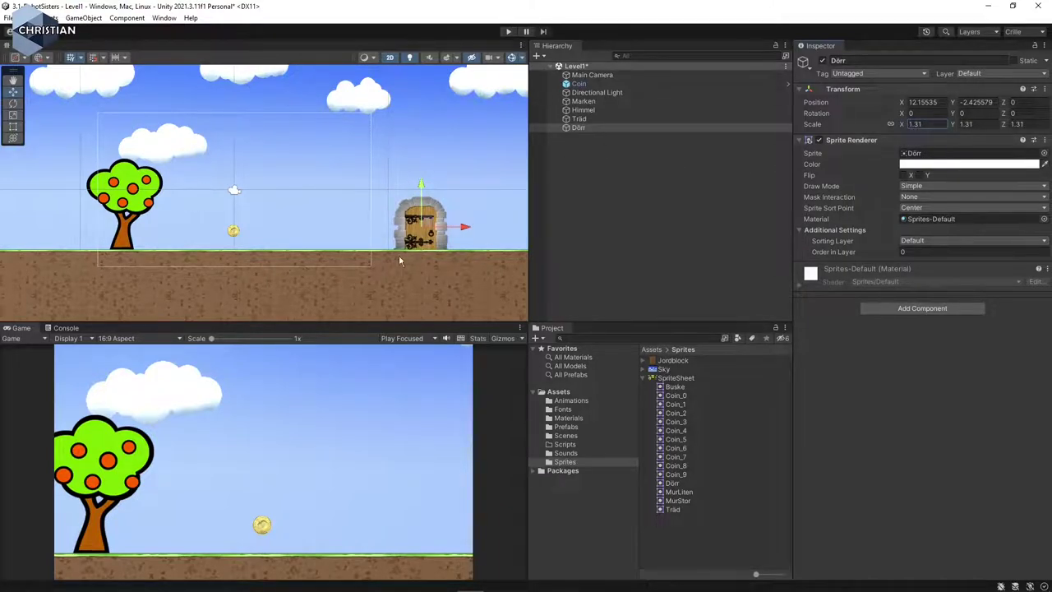
left_click_drag(425, 189, 424, 180)
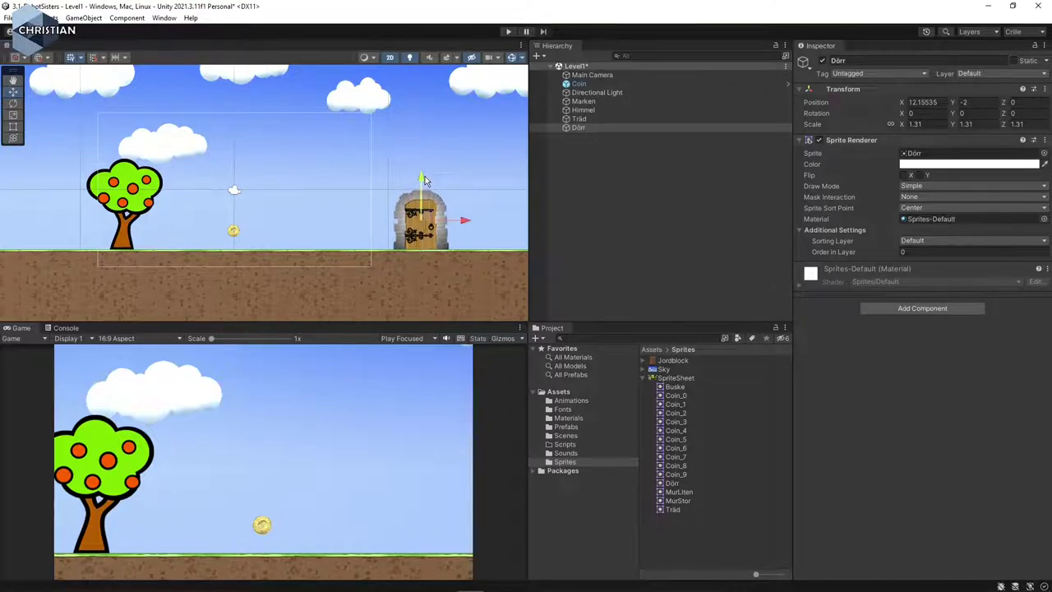
Add a Box Collider 2D component to the Dörr object
scroll(486, 279, "up", 2)
scroll(486, 279, "up", 6)
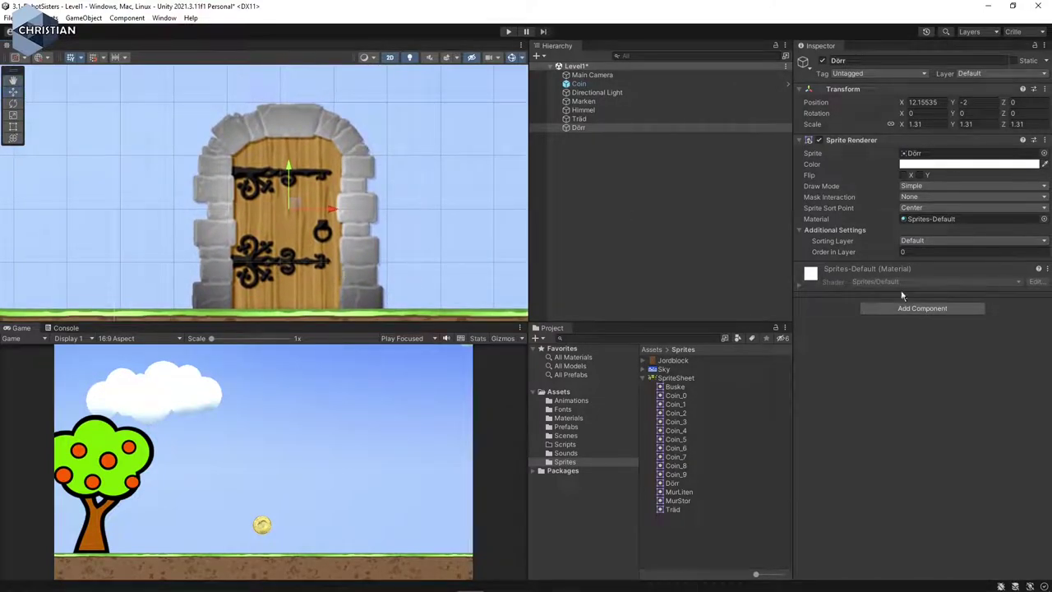
left_click(937, 309)
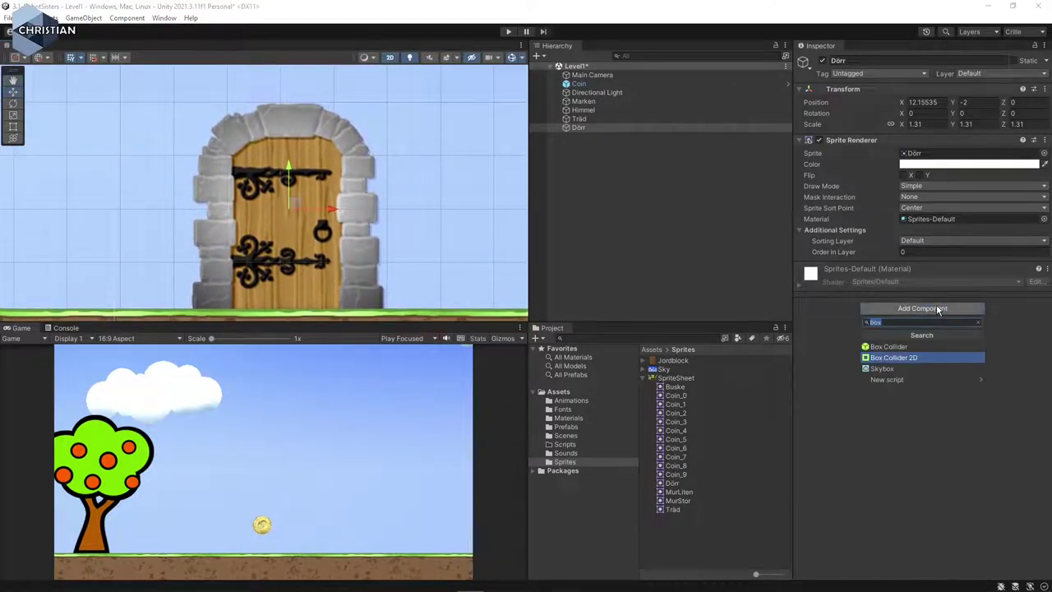
left_click(904, 359)
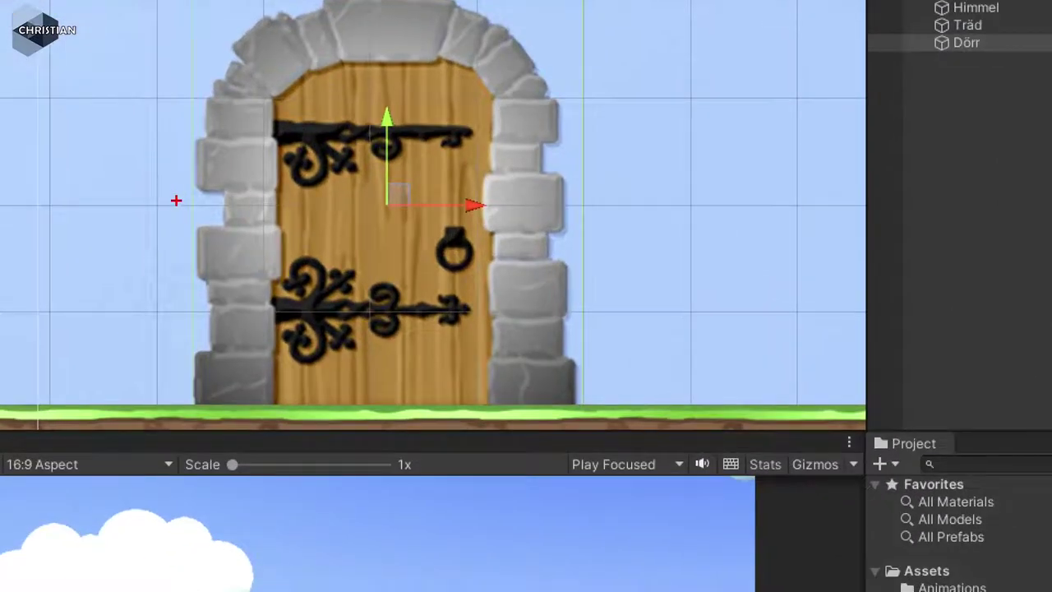
left_click_drag(192, 126, 193, 325)
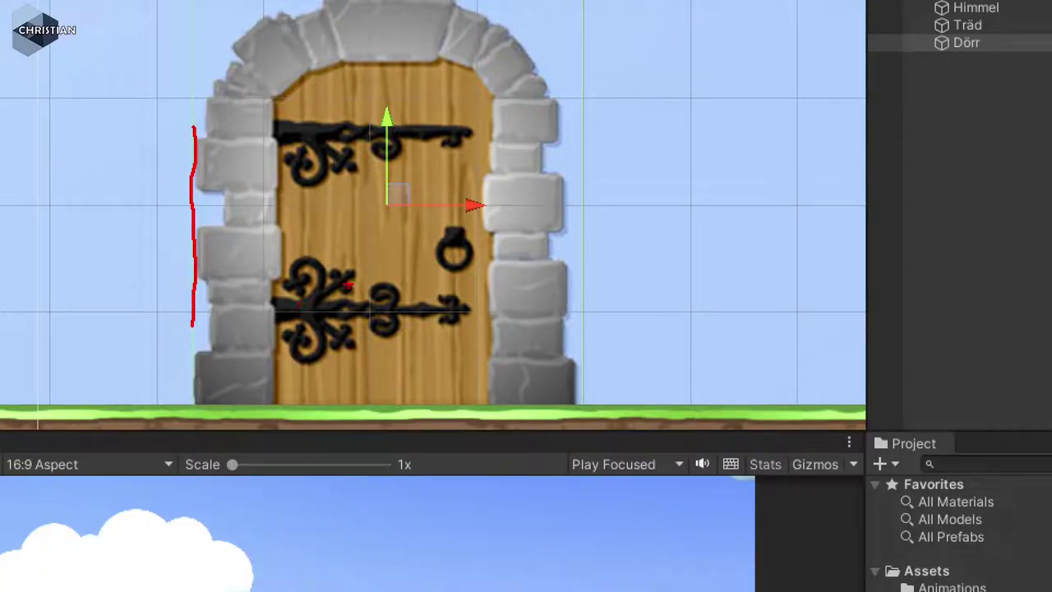
mouse_move(194, 269)
left_mouse_down()
mouse_move(343, 297)
mouse_move(308, 282)
mouse_move(345, 298)
mouse_move(292, 320)
left_mouse_up()
mouse_move(434, 237)
left_mouse_down()
mouse_move(433, 306)
mouse_move(429, 279)
left_mouse_up()
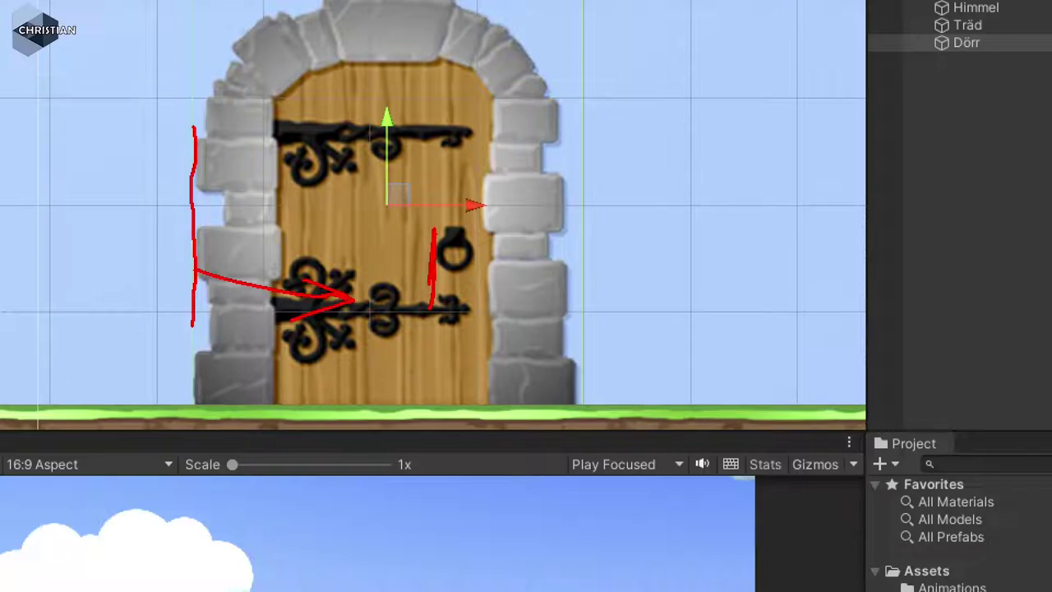
key("Escape")
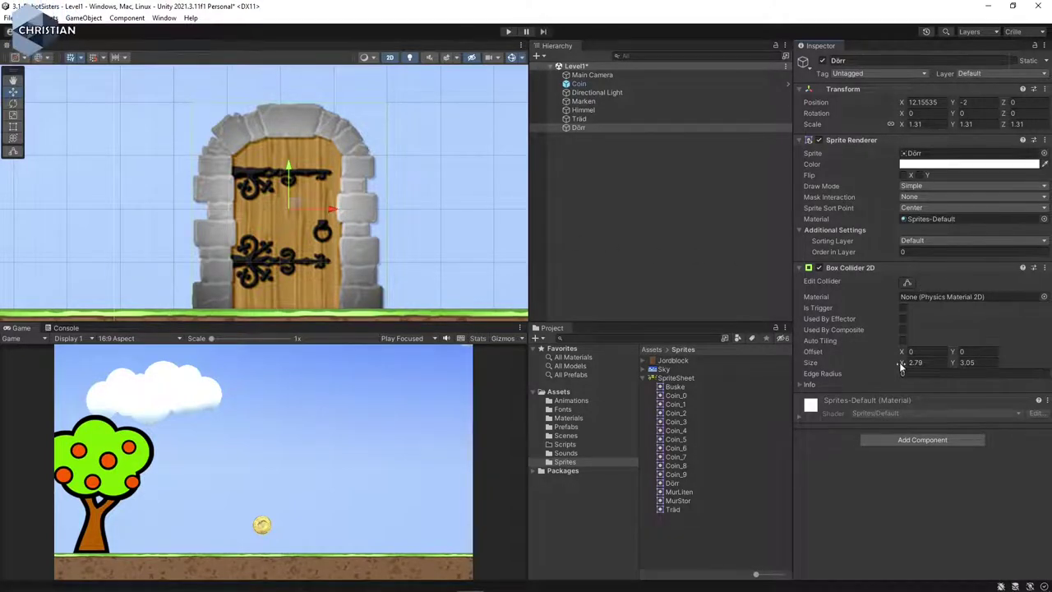
Resize the door's Box Collider 2D to X 0.45, Y 3.65 and set its X offset to 0.84
left_click_drag(902, 367, 910, 369)
left_click_drag(951, 365, 944, 364)
type("3.65")
mouse_move(903, 367)
left_mouse_down()
mouse_move(854, 356)
mouse_move(912, 353)
left_mouse_up()
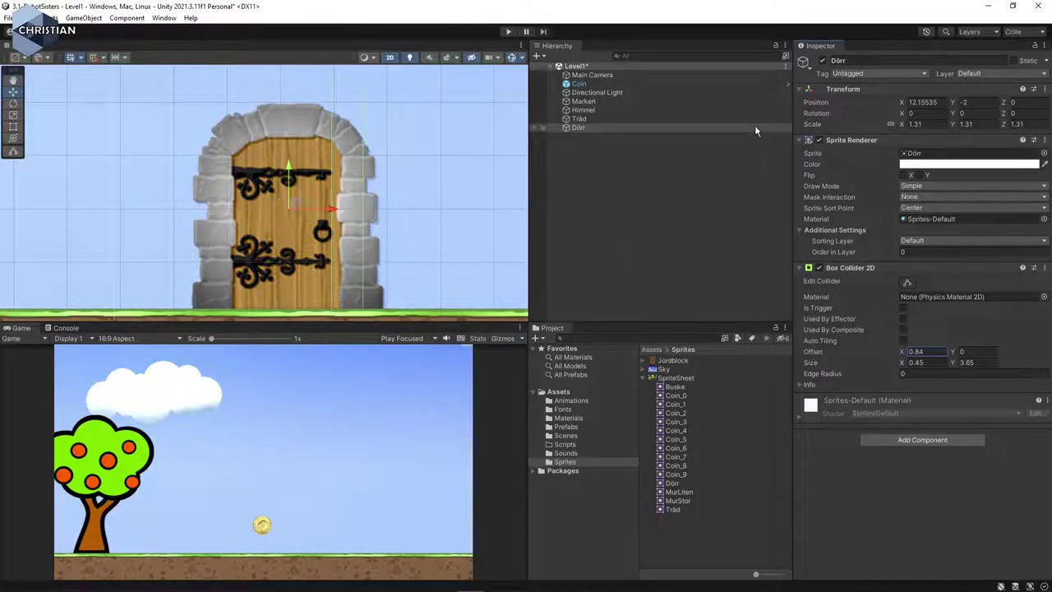
Create a new tag named Door in the project's tag list
left_click(857, 73)
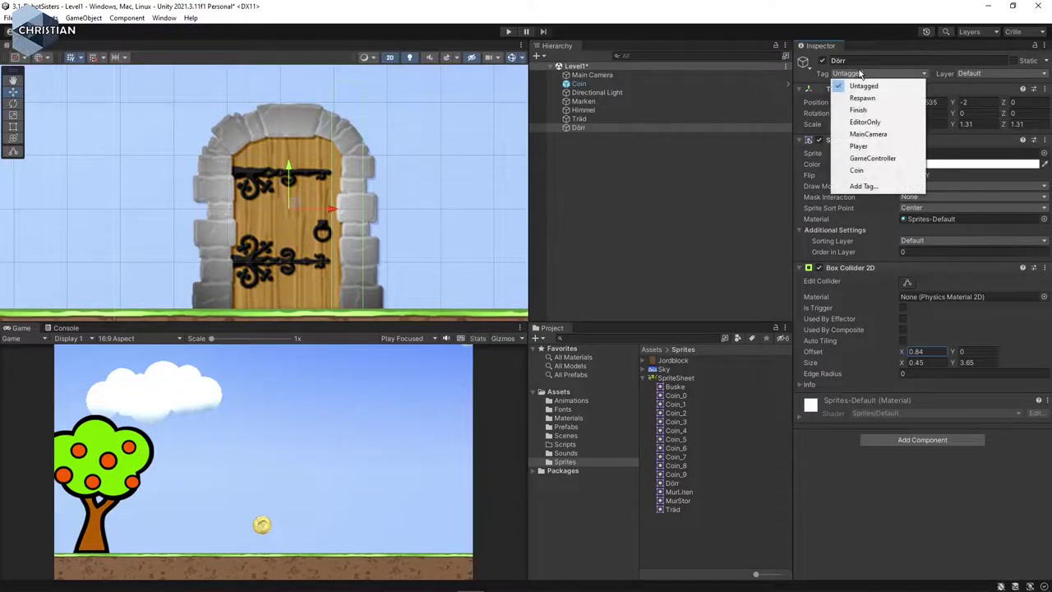
left_click(871, 186)
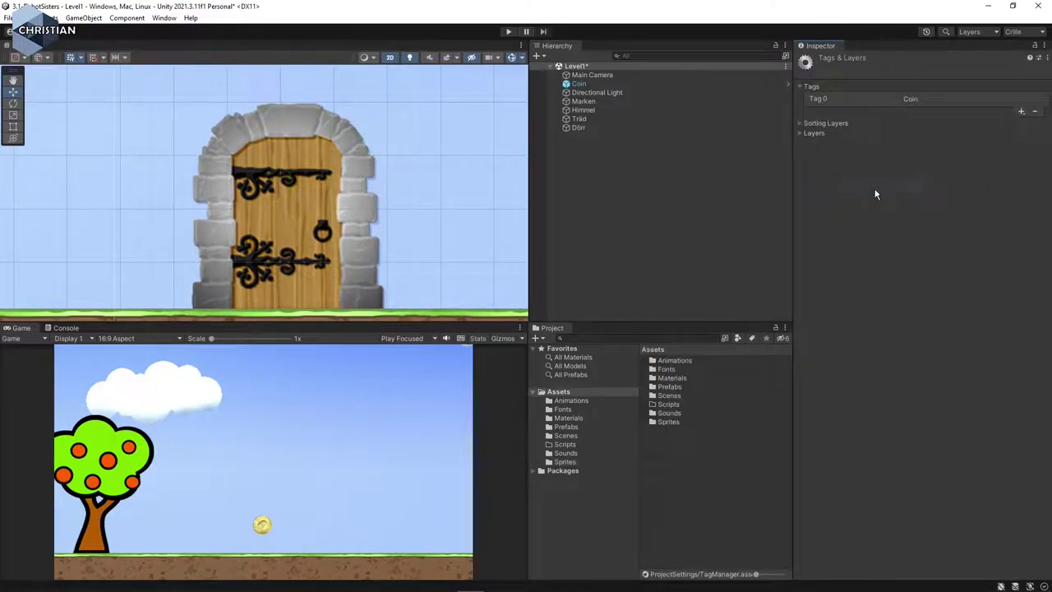
left_click(1021, 111)
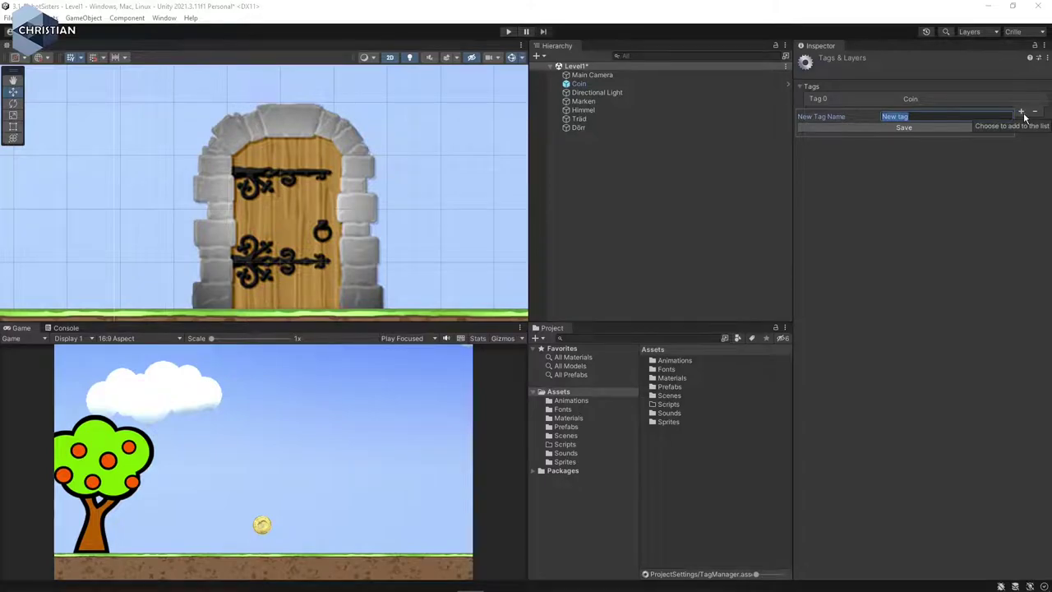
type("Door")
left_click(950, 129)
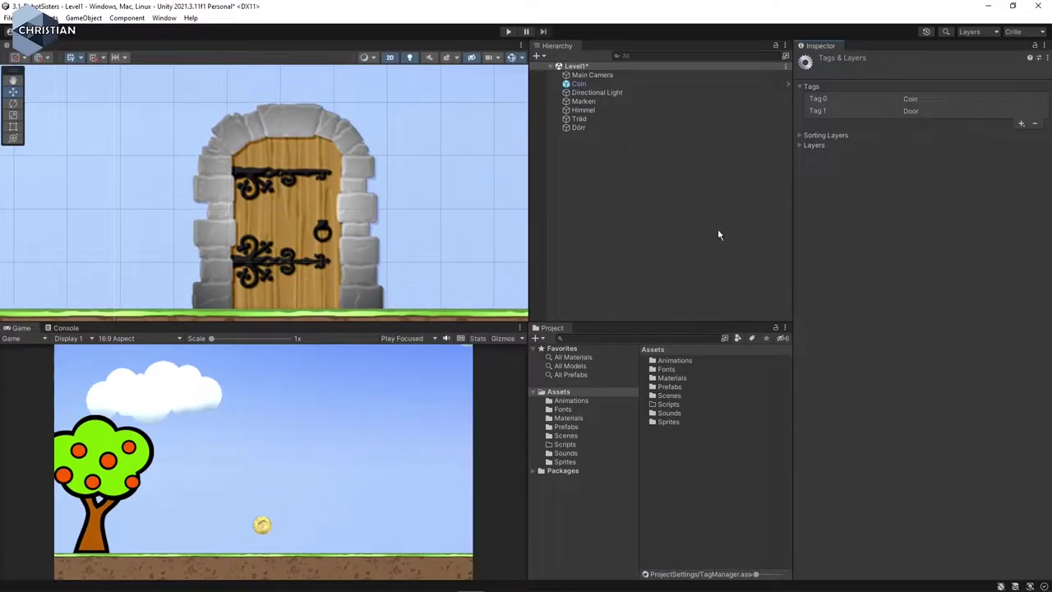
Assign the Door tag to the Dörr object and save the Level1 scene
left_click(617, 129)
left_click(845, 74)
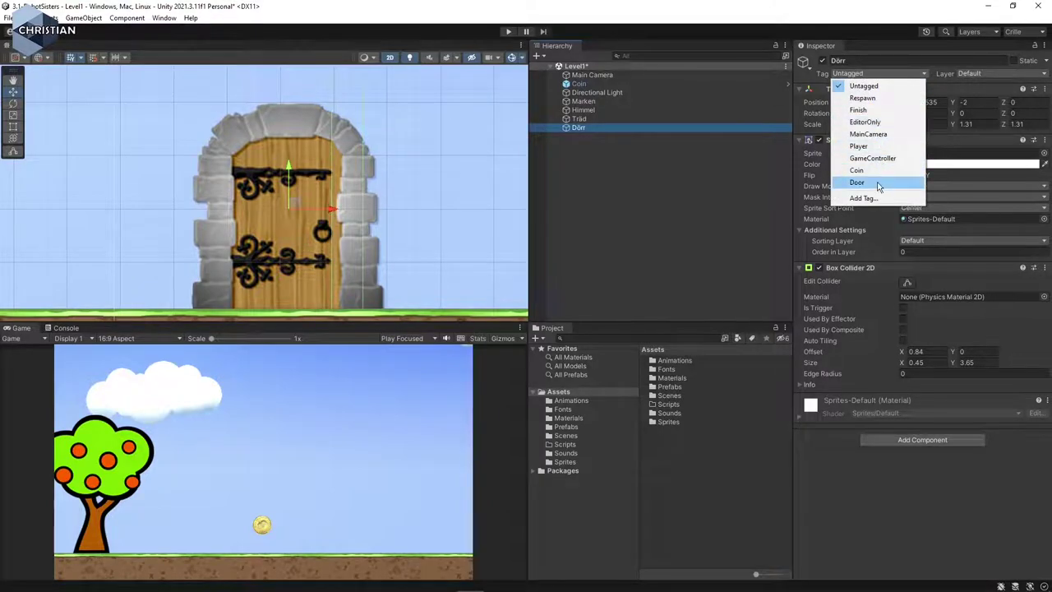
left_click(876, 182)
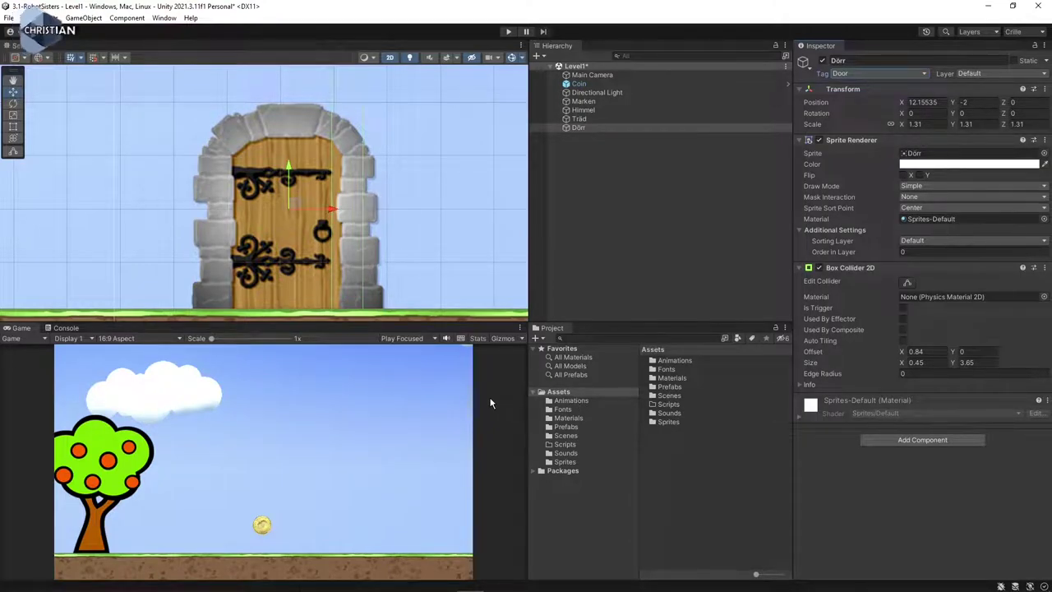
left_click(671, 280)
key("ctrl+s")
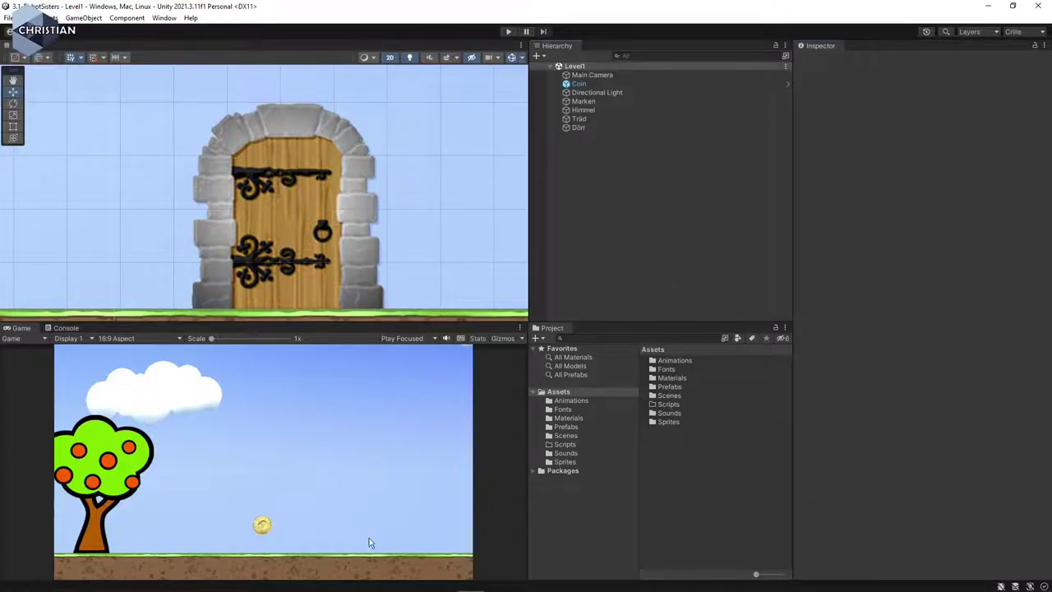
Move the Dörr object farther from the tree along the ground to X 14.92
scroll(298, 202, "down", 6)
middle_click_drag(189, 216, 361, 236)
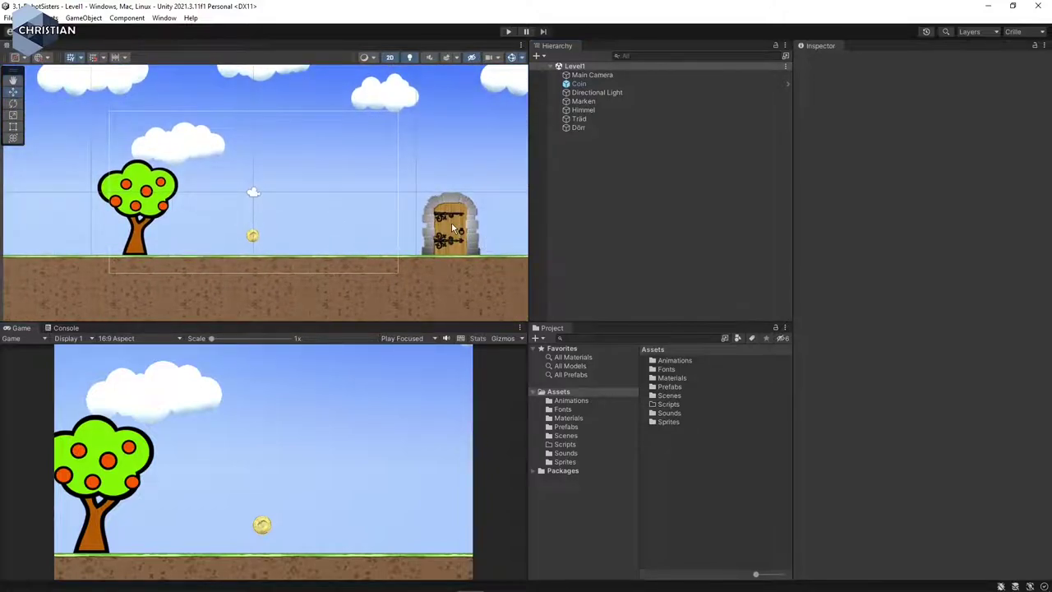
left_click(451, 222)
left_click_drag(495, 225, 539, 221)
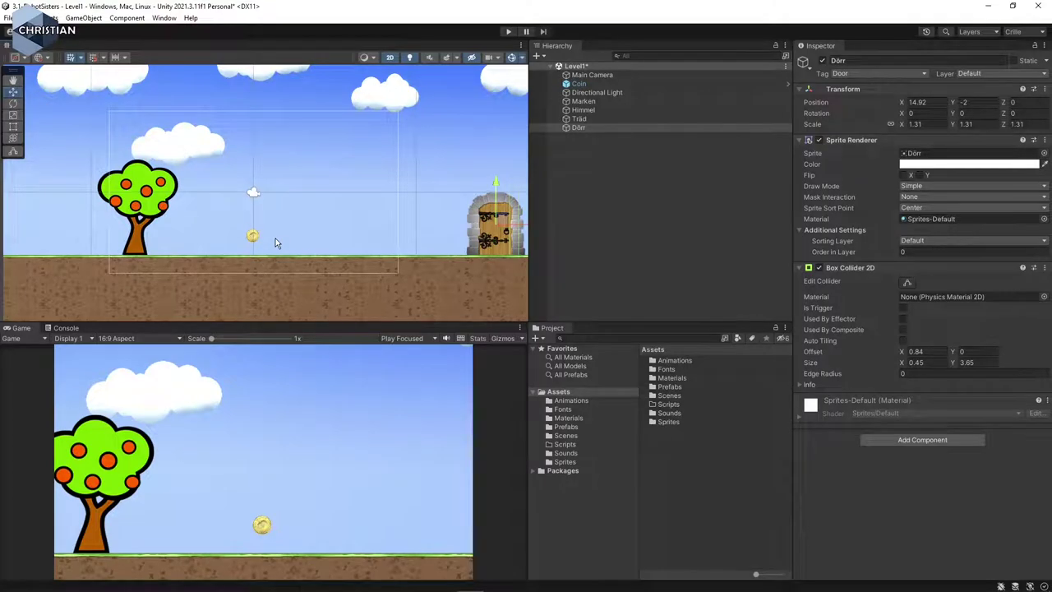
Save the Dörr and Träd objects from the scene as prefabs in the Prefabs folder
left_click(571, 464)
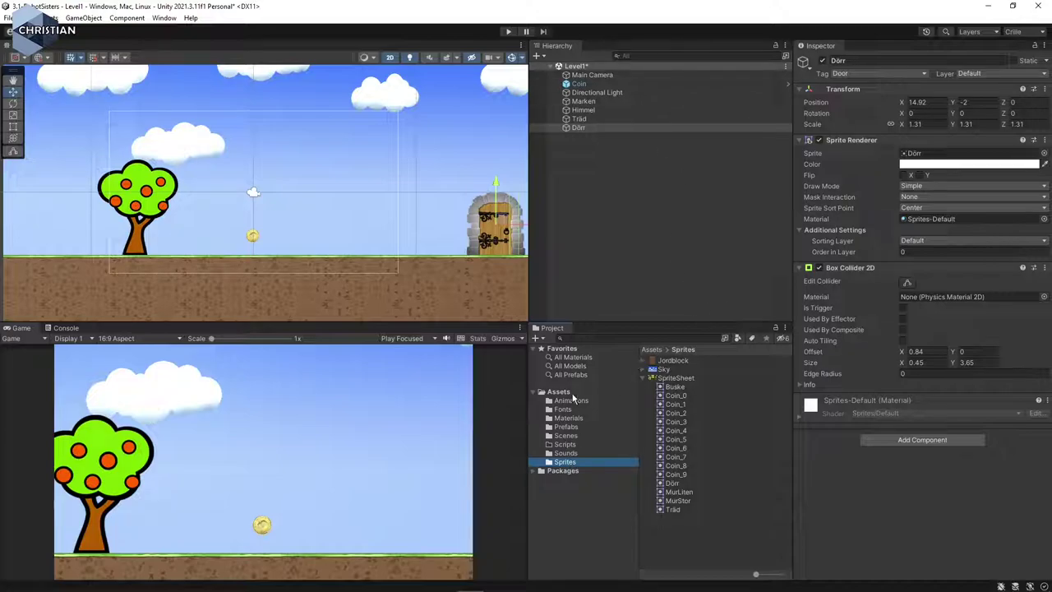
left_click(566, 427)
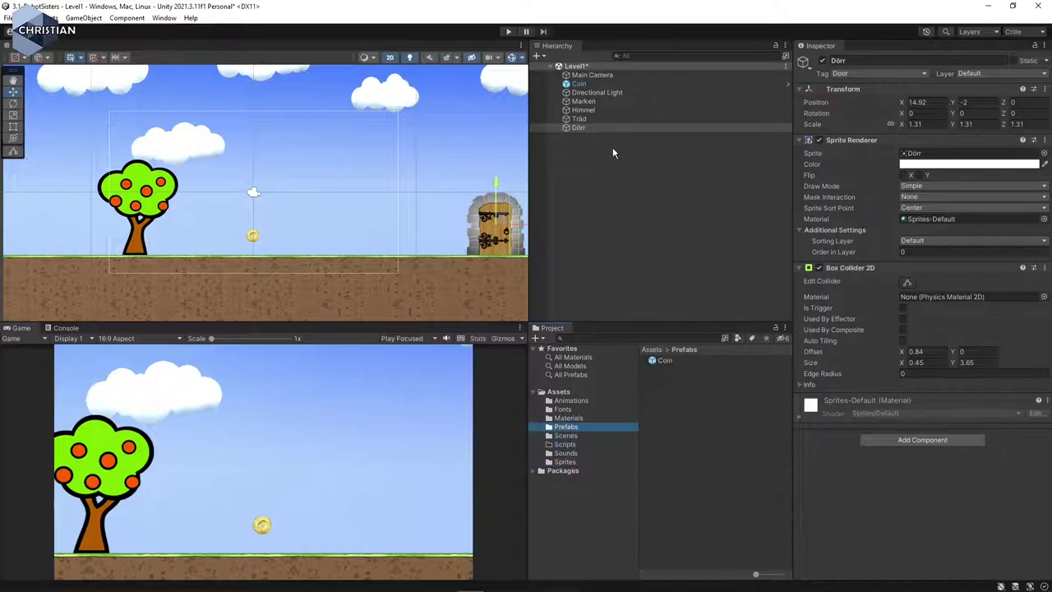
left_click_drag(580, 127, 688, 451)
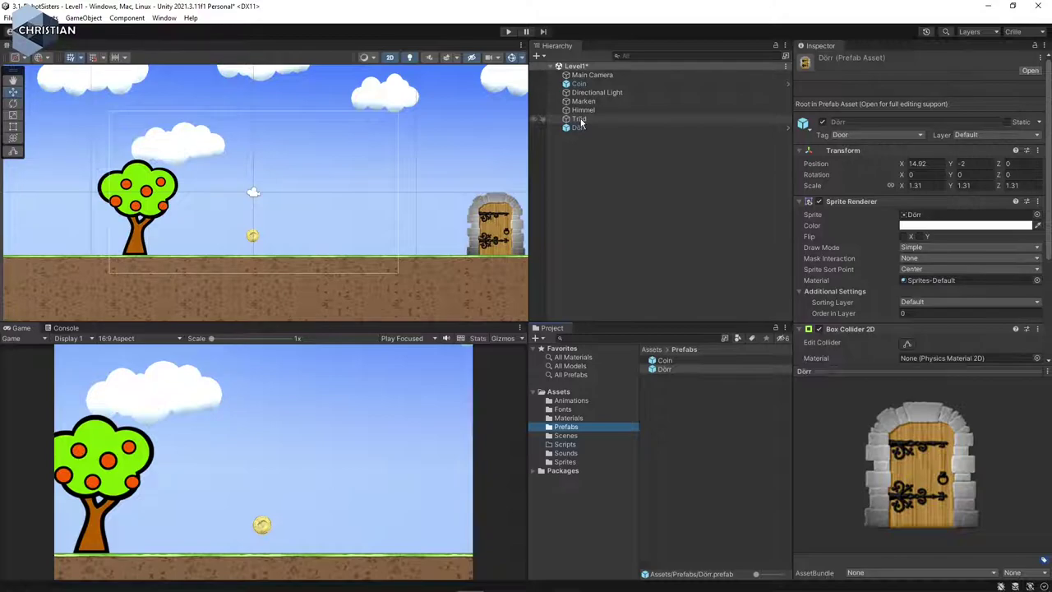
left_click_drag(580, 119, 690, 426)
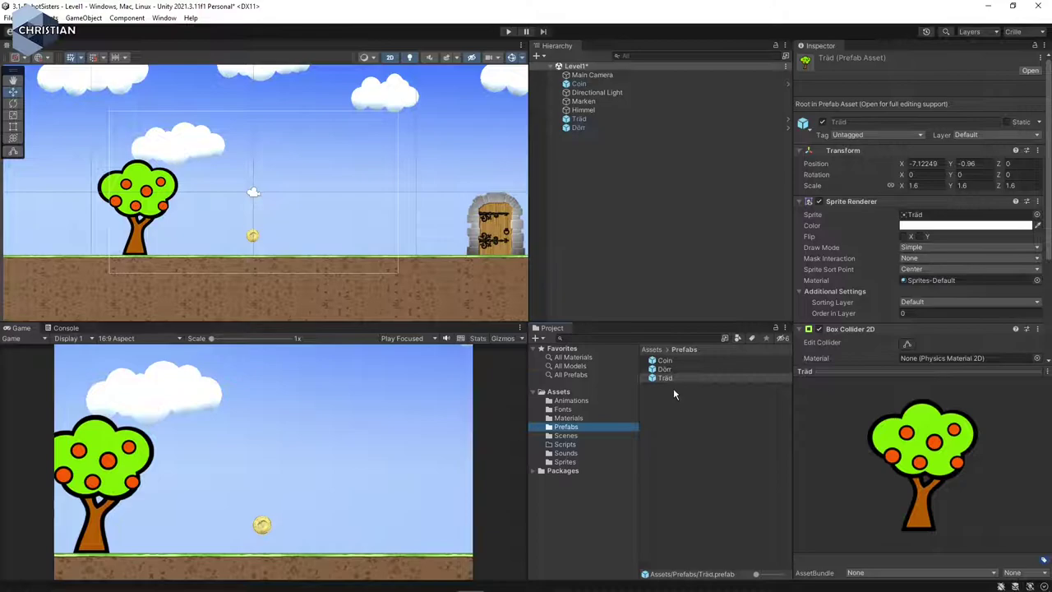
Place the MurLiten sprite in the scene above the ground beside the coin and scale it uniformly to 1.15
left_click(575, 463)
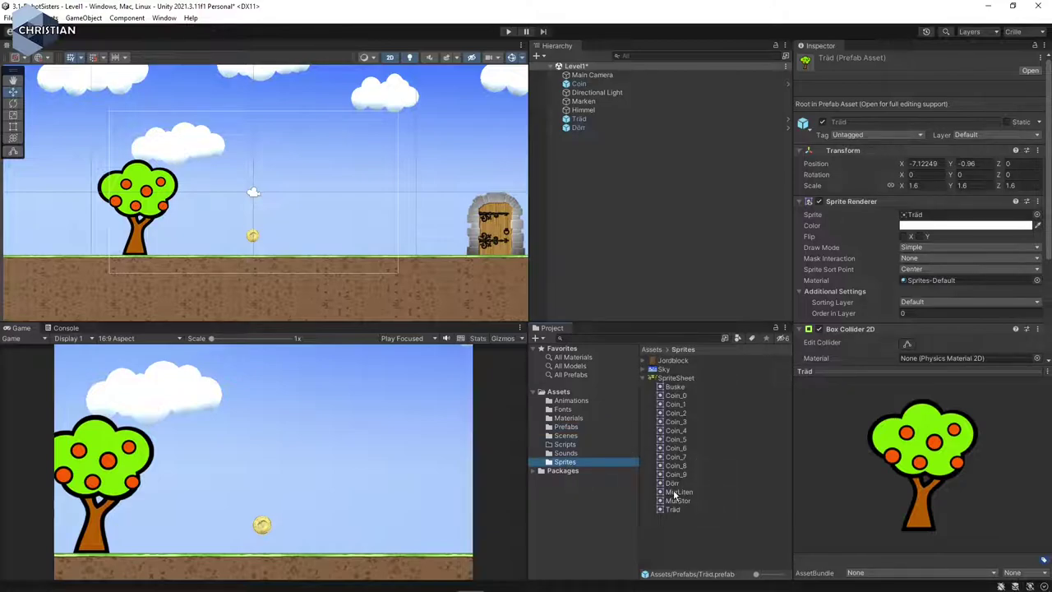
left_click_drag(677, 492, 277, 229)
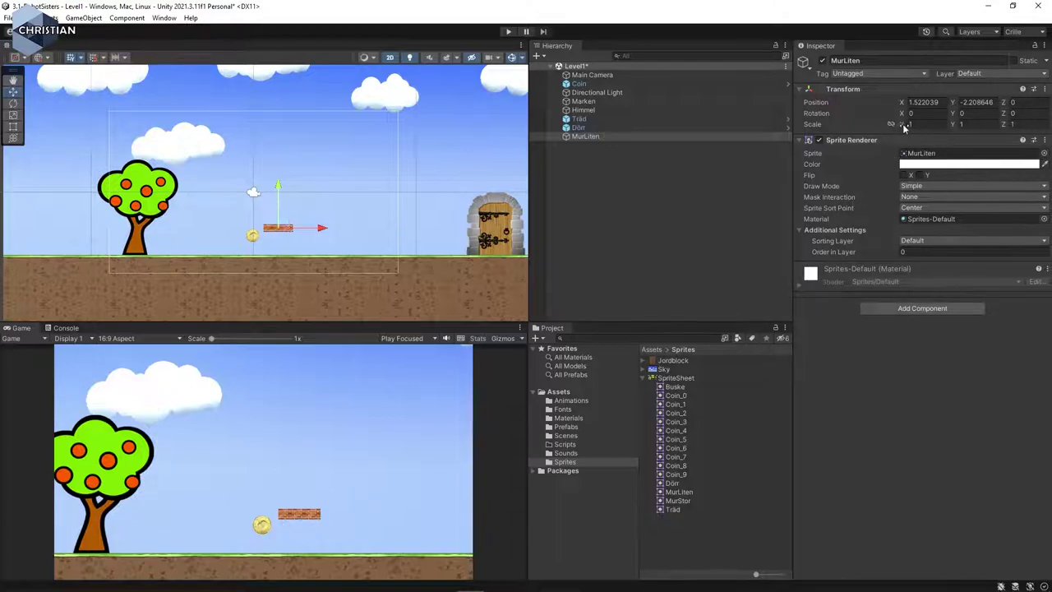
left_click_drag(899, 125, 905, 124)
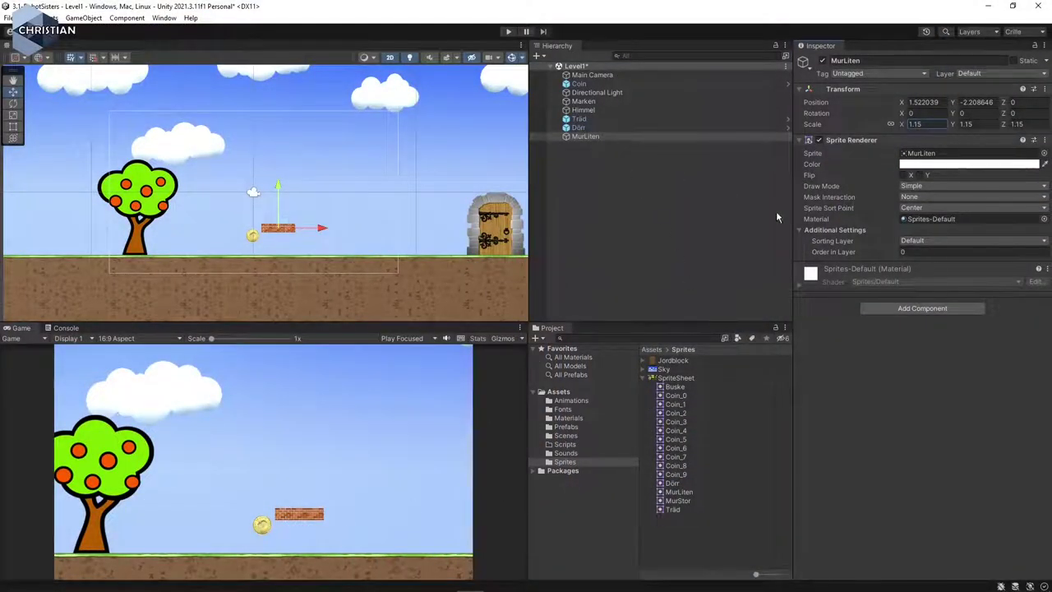
Add a Box Collider 2D to MurLiten and check its outline against the brick edges
left_click(922, 308)
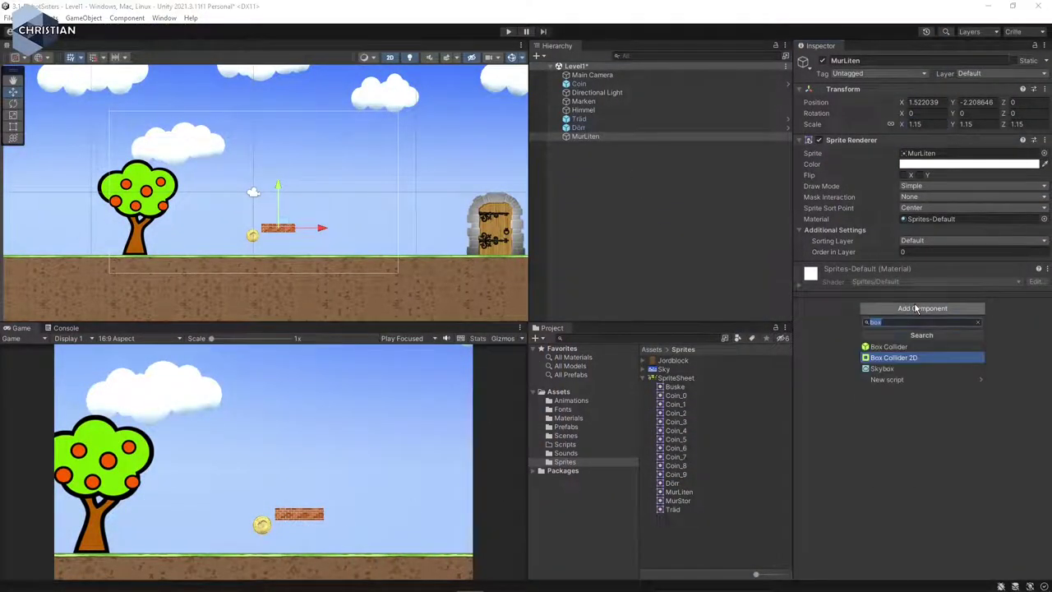
left_click(904, 358)
scroll(246, 236, "up", 5)
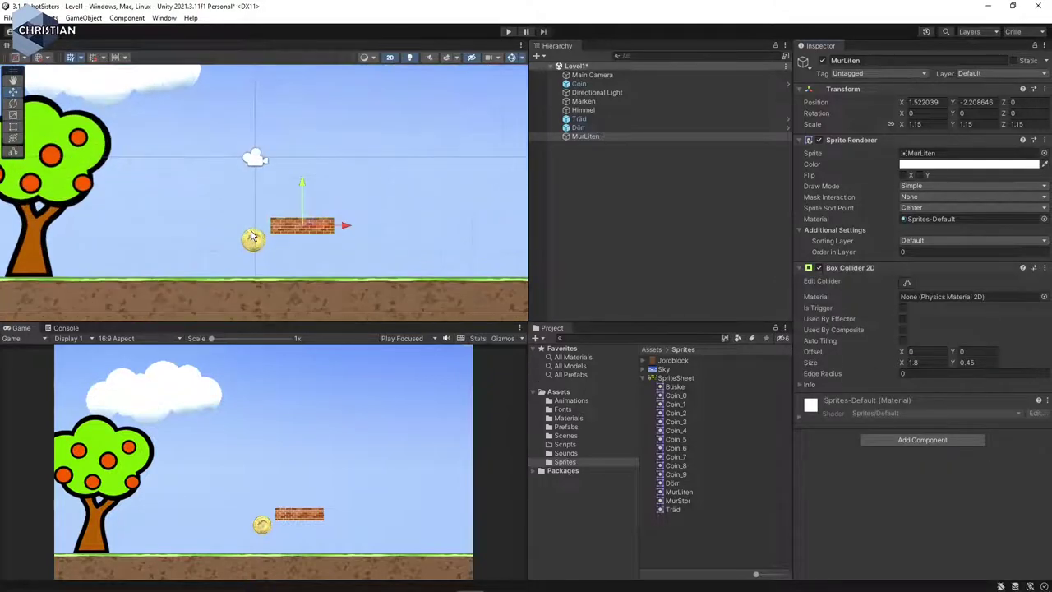
scroll(246, 236, "up", 4)
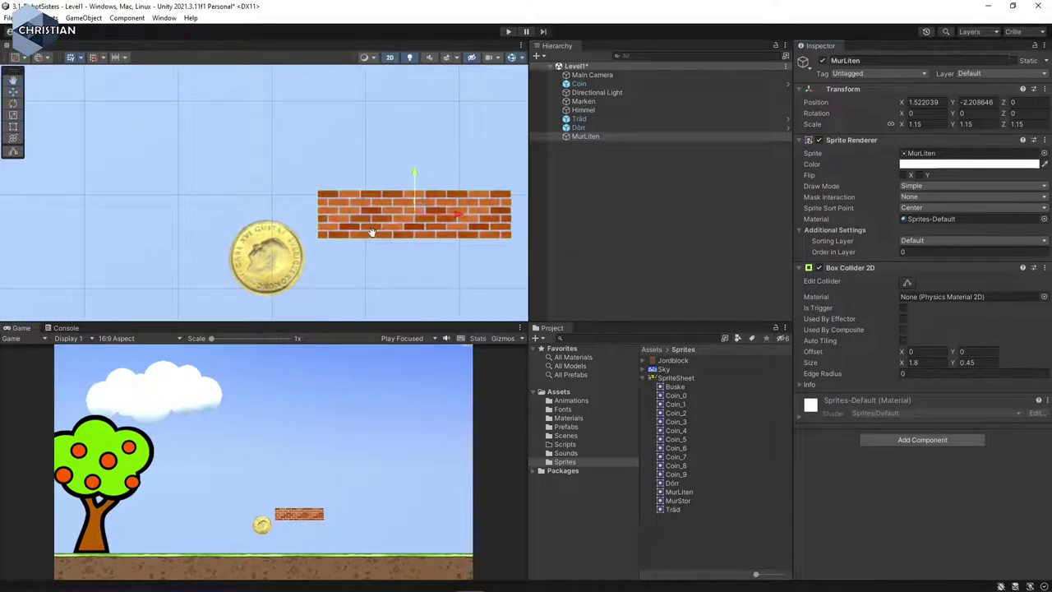
key("Right")
scroll(292, 227, "up", 4)
key("Right")
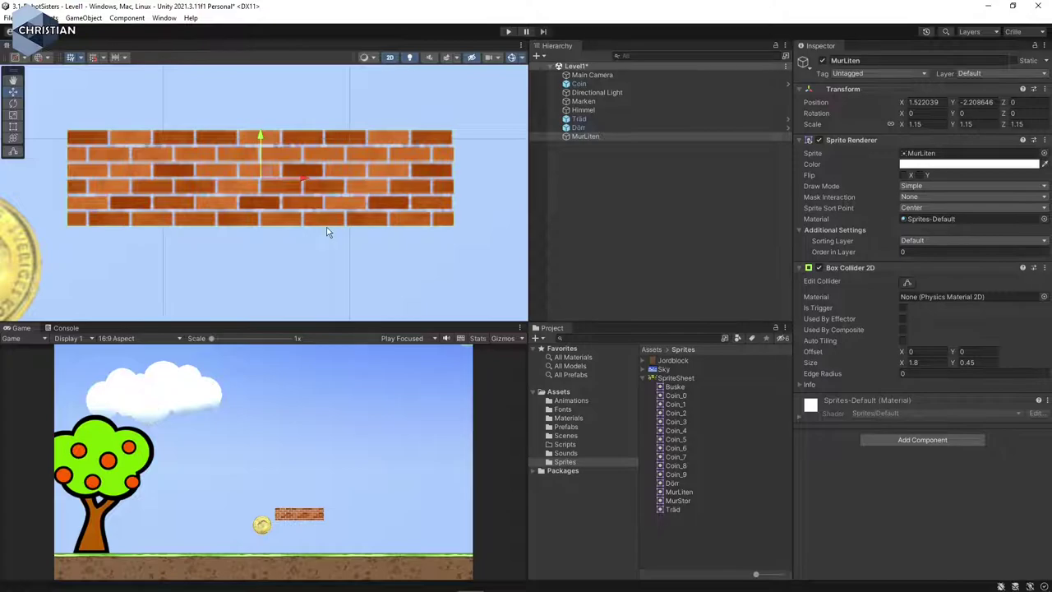
Move MurLiten between the tree and the coin to X -2.69 and save it as a prefab in the Prefabs folder
scroll(333, 227, "down", 8)
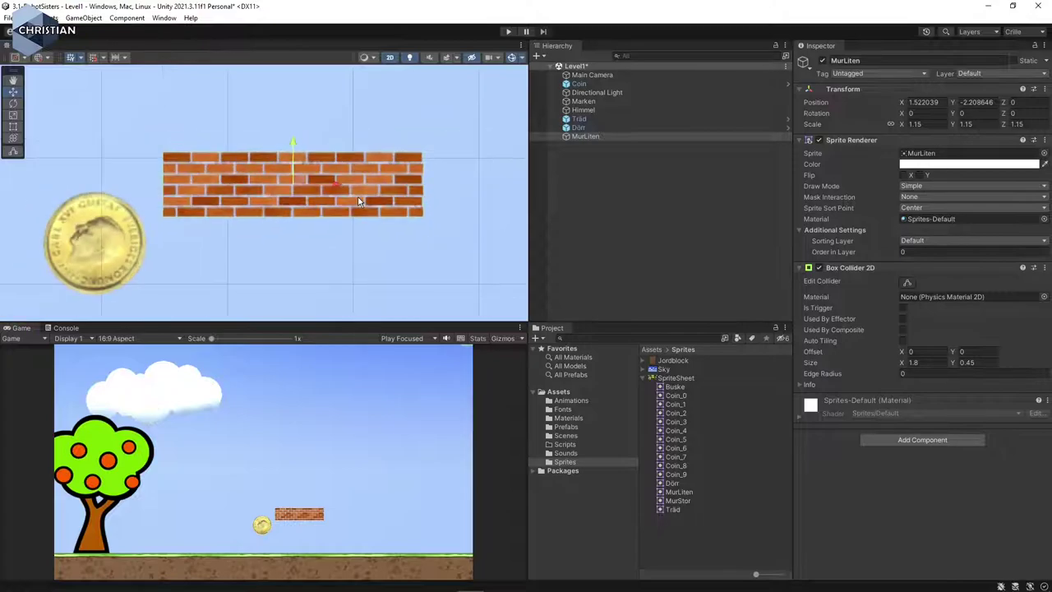
scroll(383, 221, "down", 4)
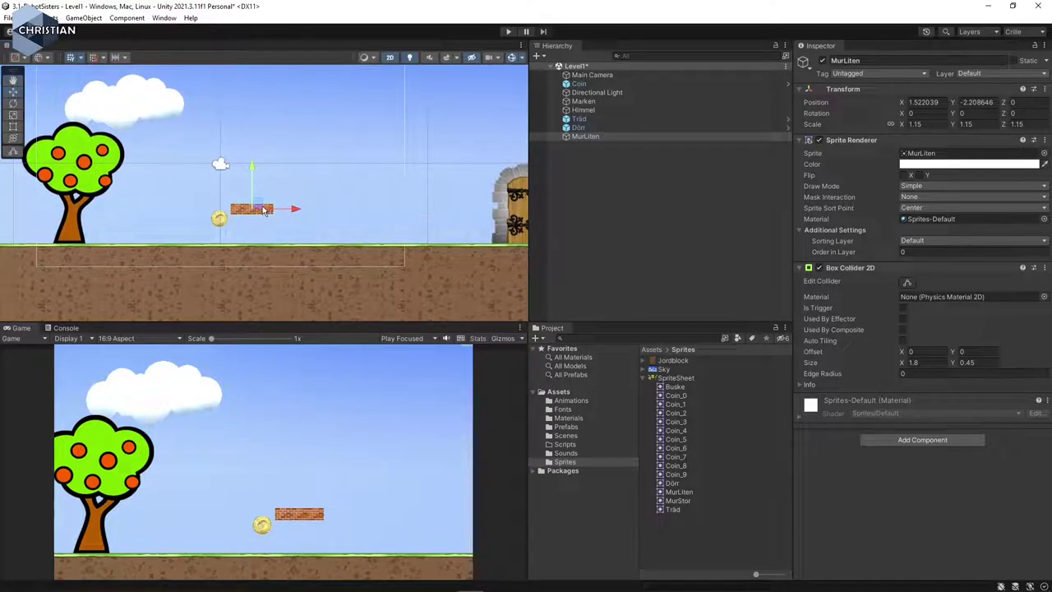
left_click_drag(295, 217, 211, 219)
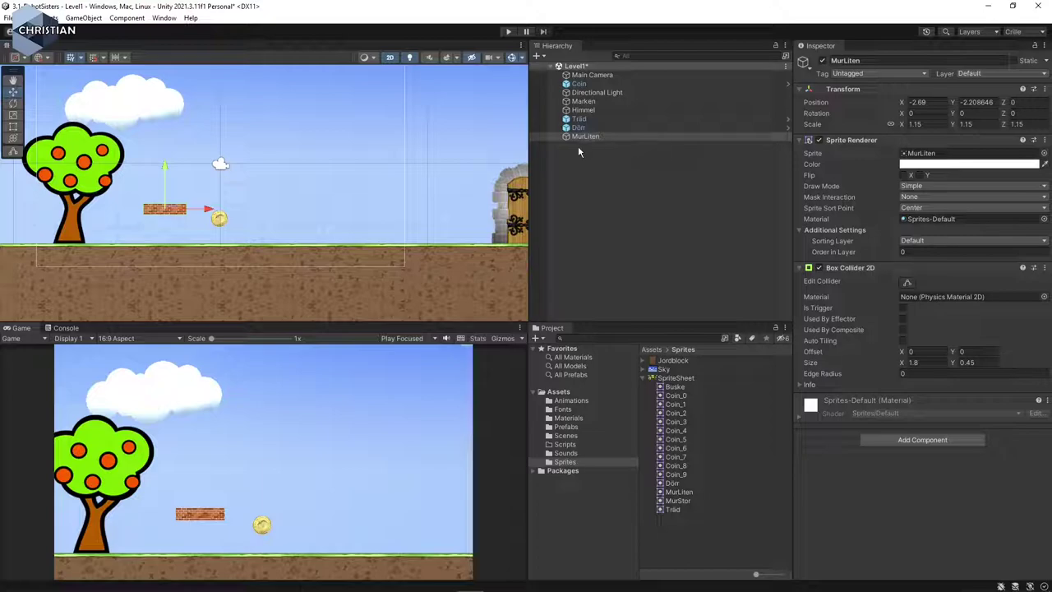
left_click(566, 426)
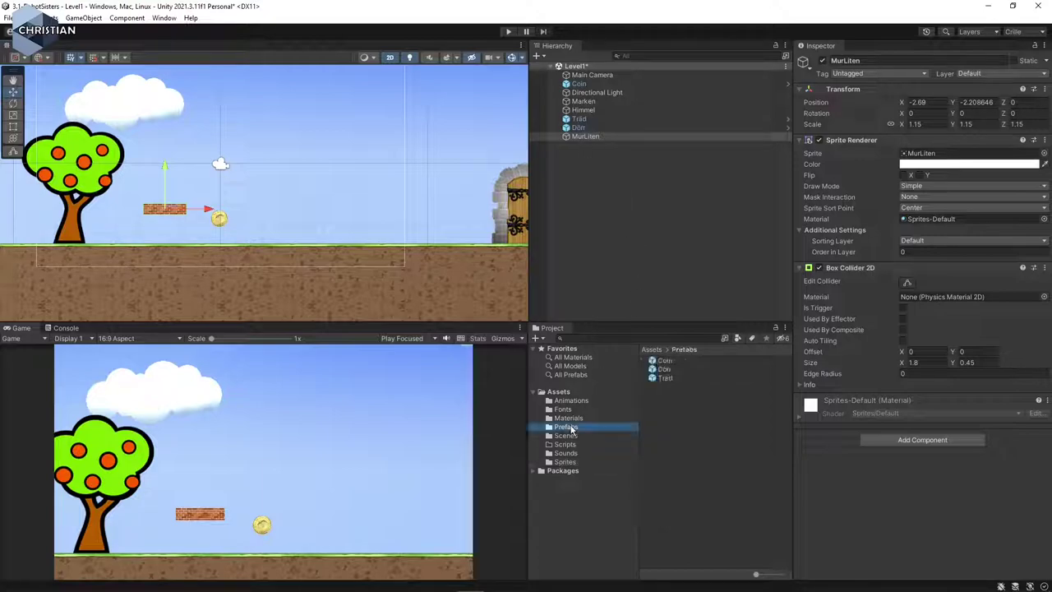
left_click_drag(585, 136, 697, 454)
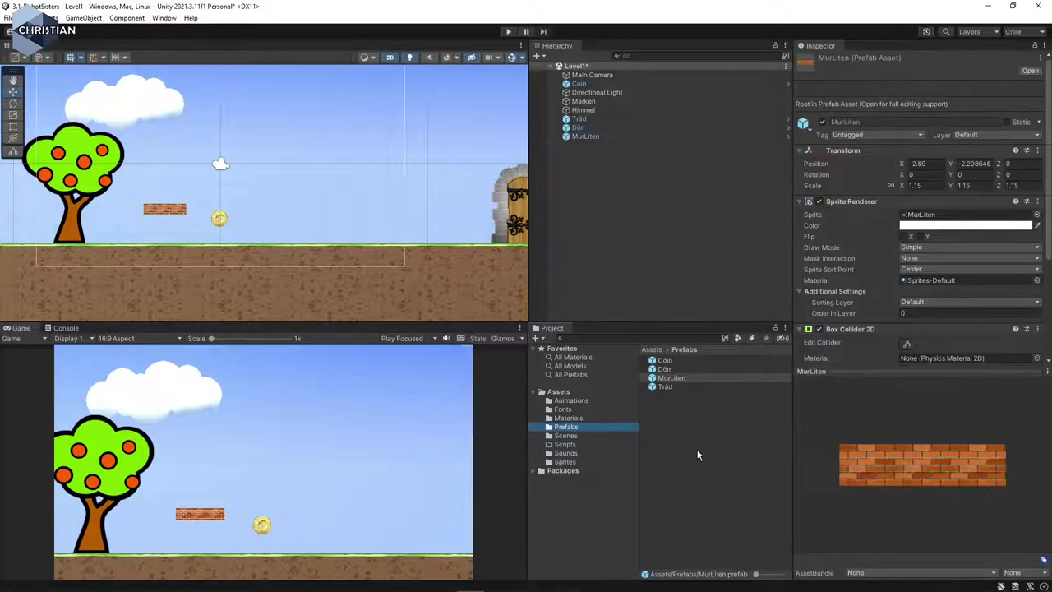
Place the MurStor sprite above the ground between the coin and the door and scale it uniformly to 1.15
left_click(564, 461)
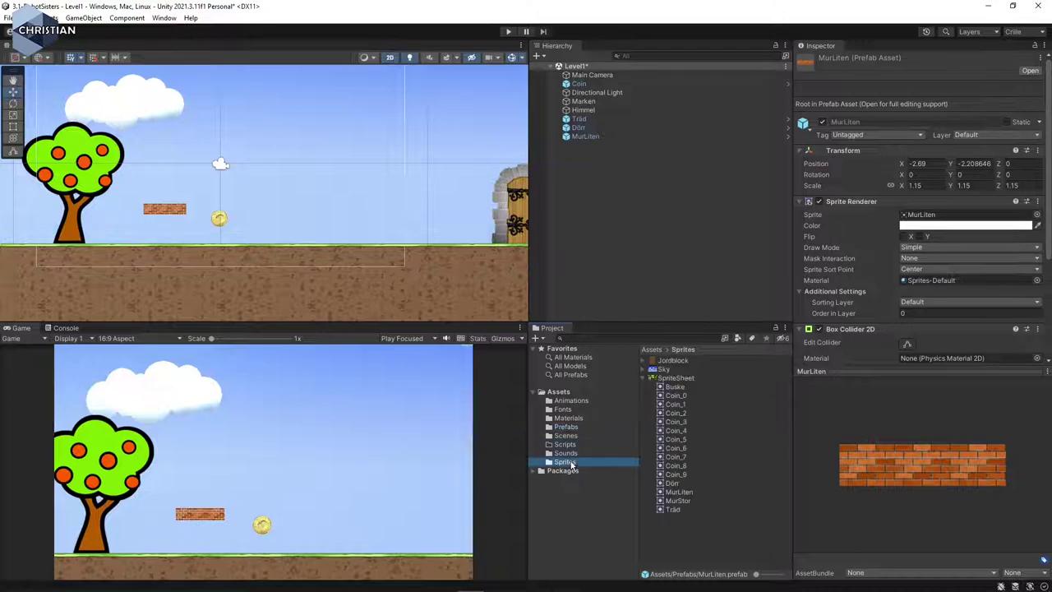
left_click_drag(684, 499, 332, 207)
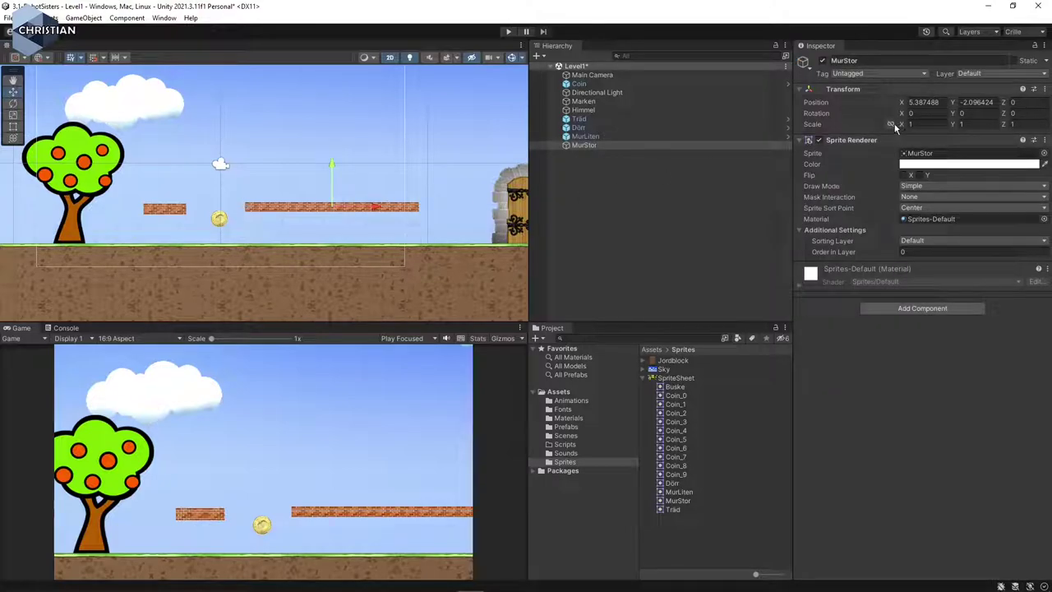
left_click_drag(901, 124, 904, 125)
Add a Box Collider 2D to MurStor and save the object as a prefab in the Prefabs folder
left_click(918, 308)
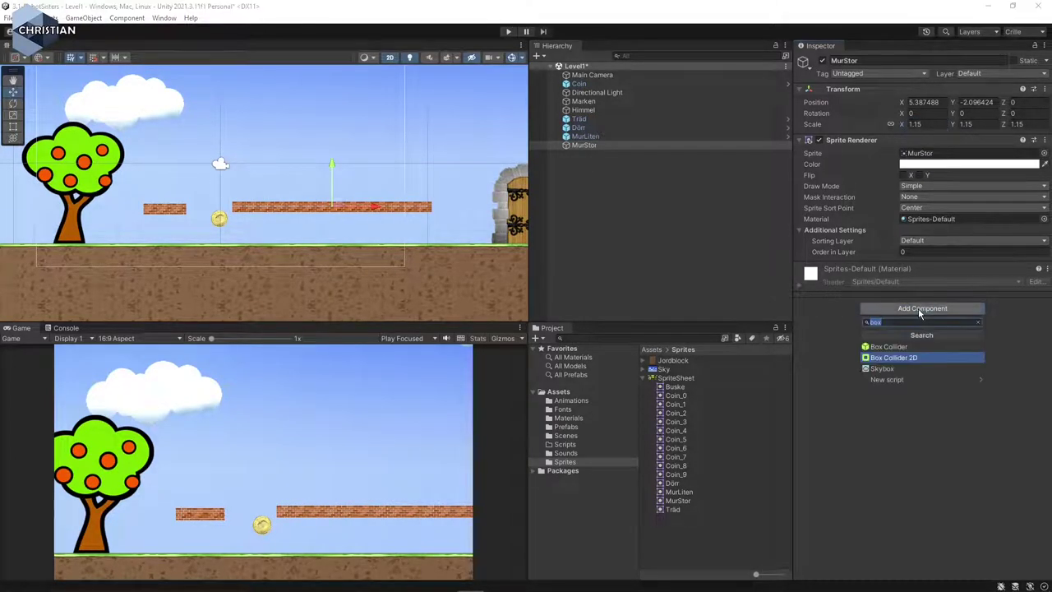
left_click(913, 357)
scroll(424, 213, "up", 2)
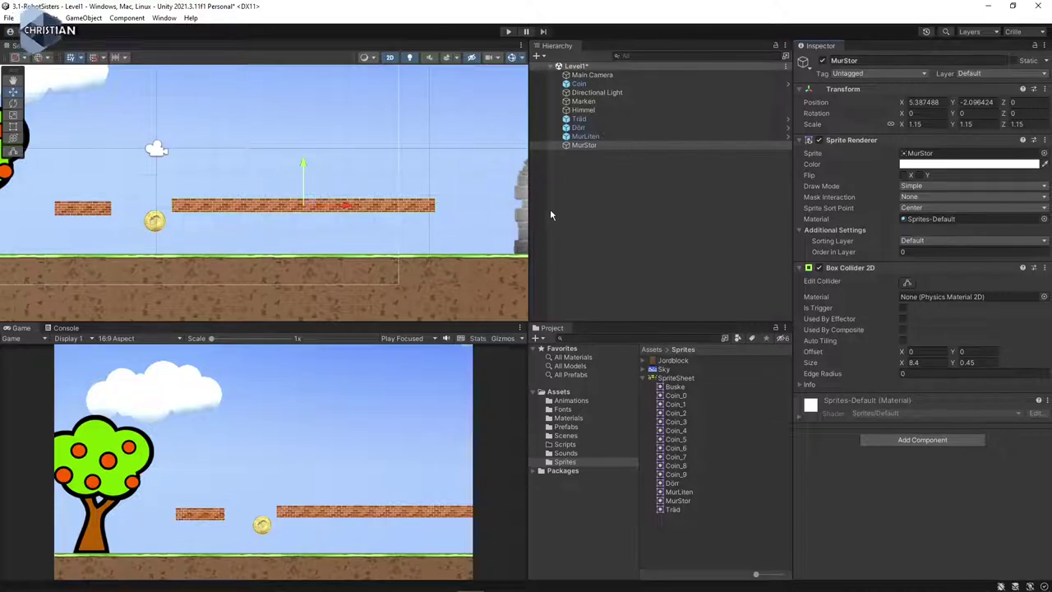
left_click(567, 426)
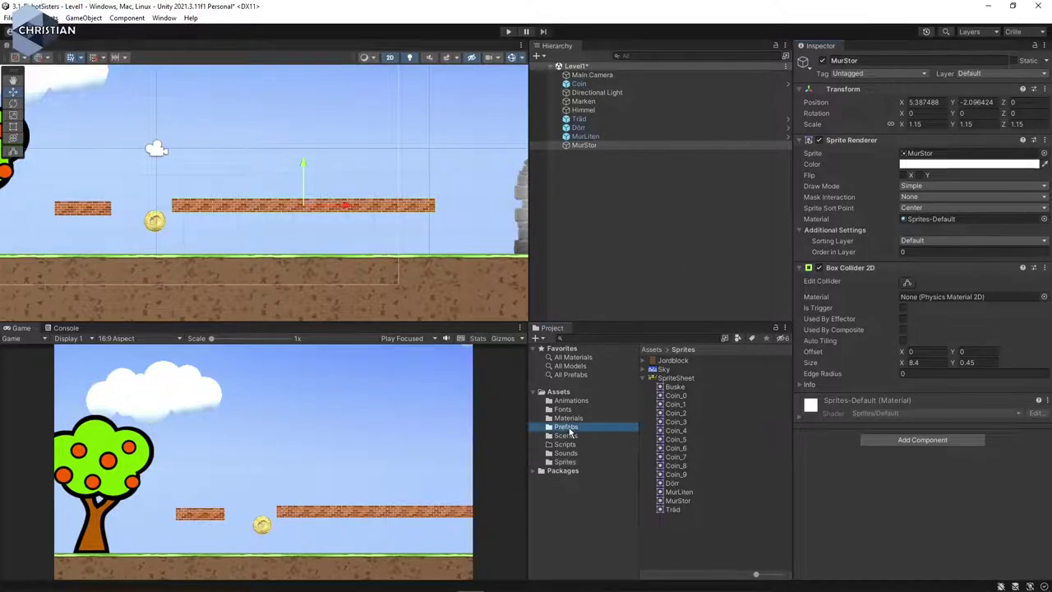
left_click_drag(588, 151, 690, 431)
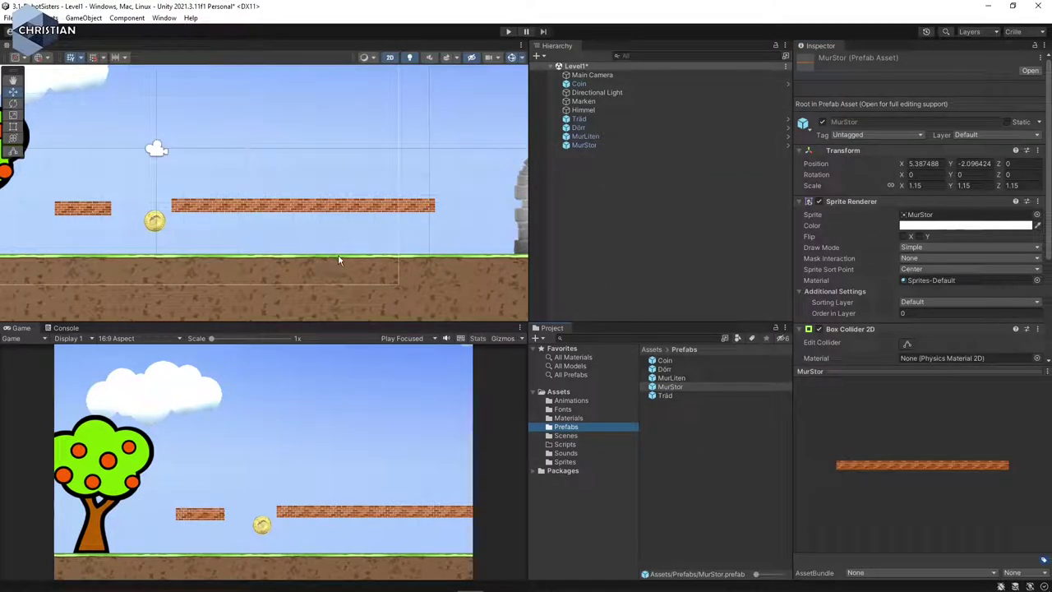
Place the Buske sprite on the ground below the long brick wall and lower it to Y -3.254
left_click(571, 463)
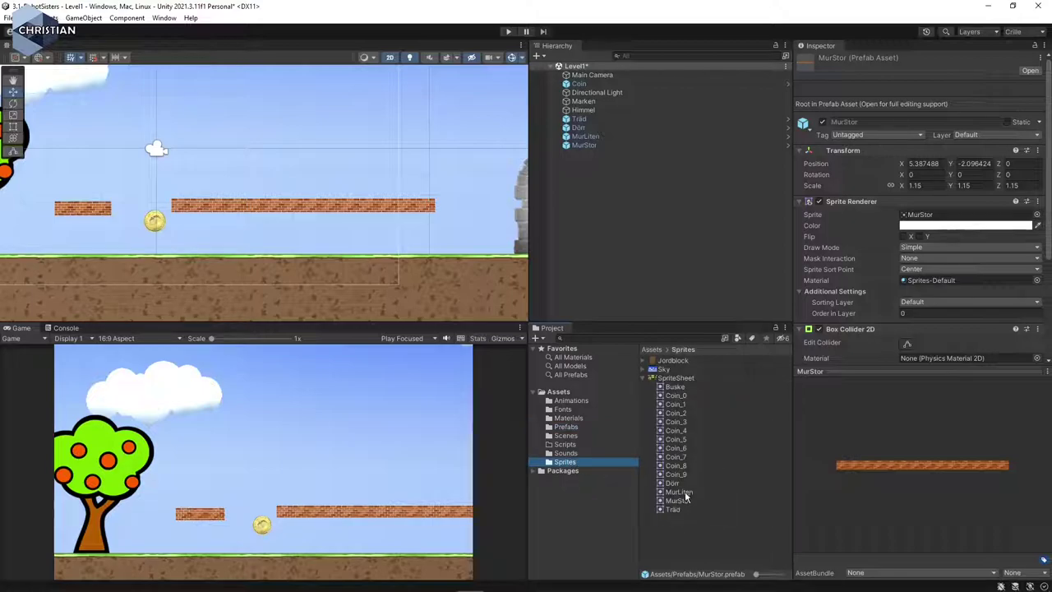
left_click_drag(672, 389, 306, 236)
scroll(307, 259, "up", 5)
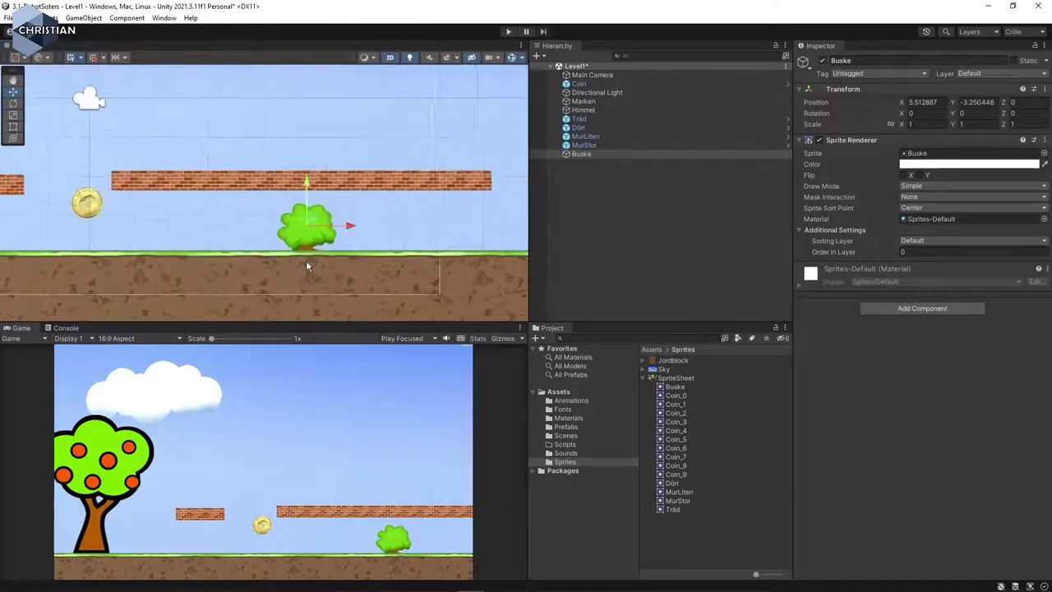
scroll(303, 261, "up", 4)
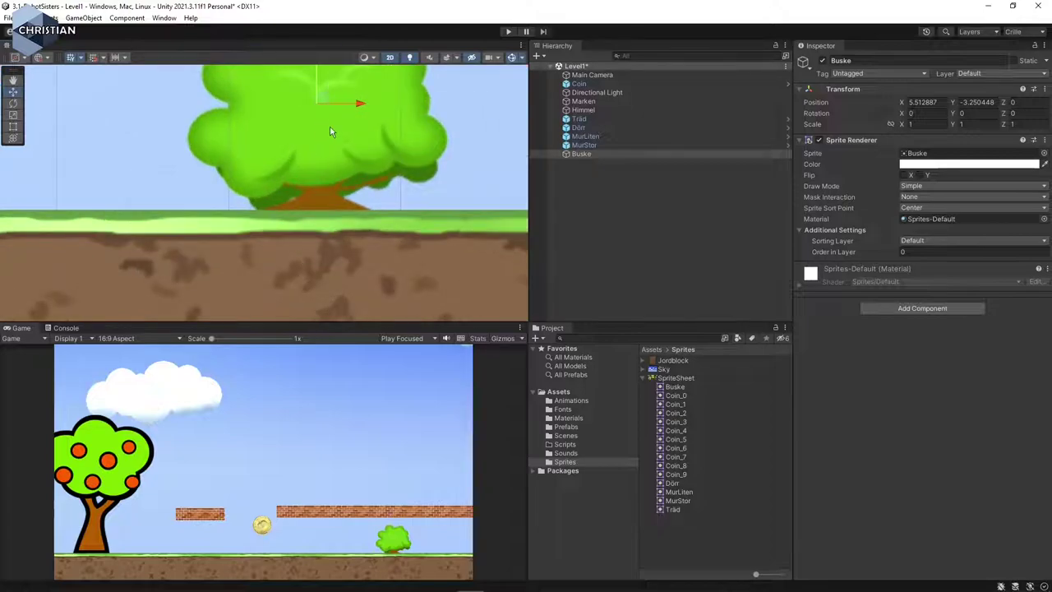
middle_click_drag(361, 194, 337, 243)
left_click_drag(304, 136, 302, 138)
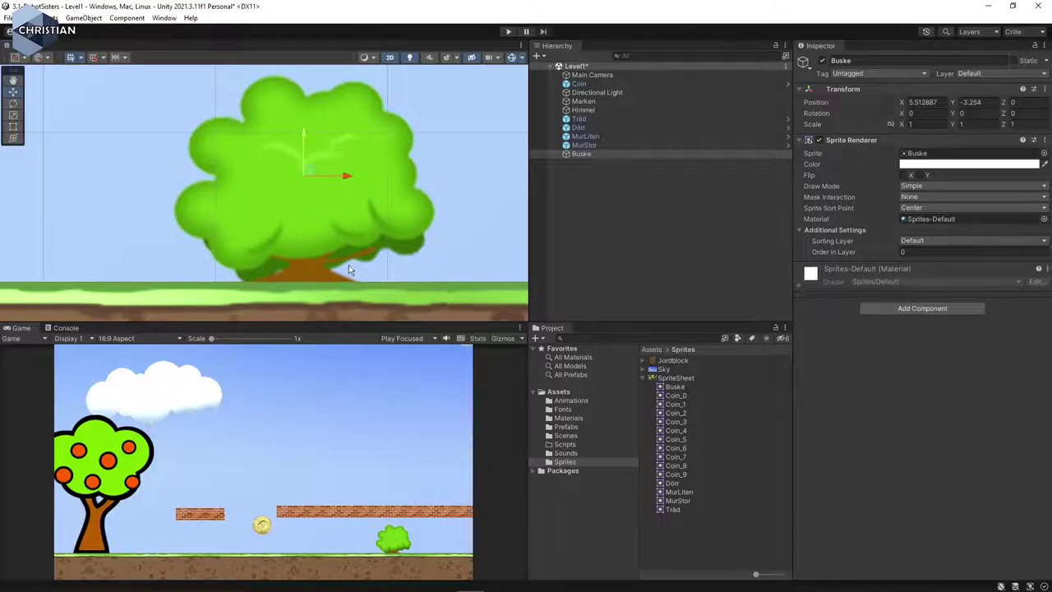
scroll(348, 269, "down", 10)
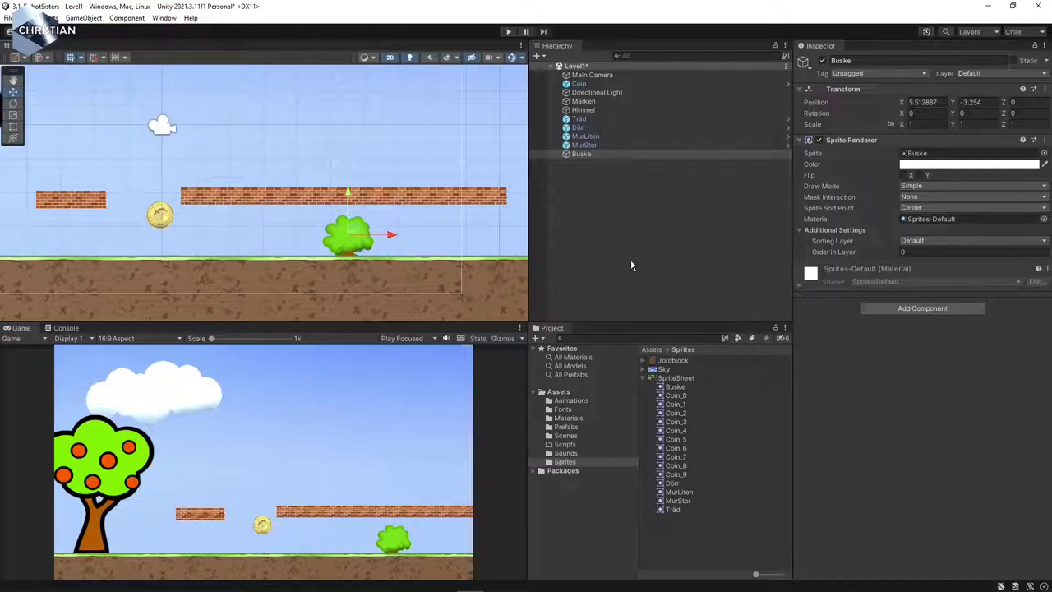
Save the Buske object as a prefab in the Prefabs folder and save the Level1 scene
left_click(568, 428)
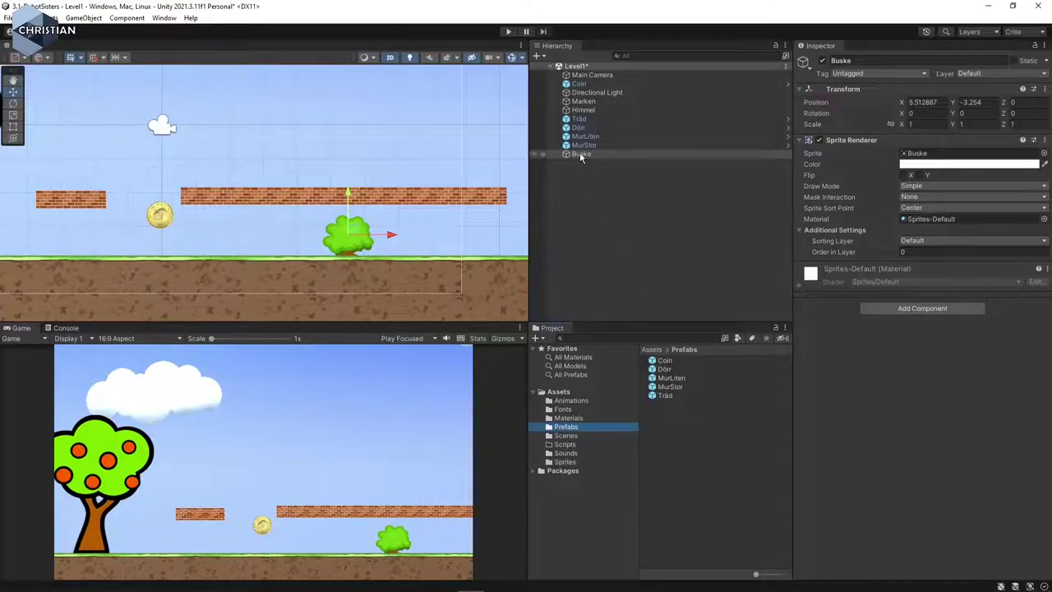
left_click_drag(579, 154, 701, 445)
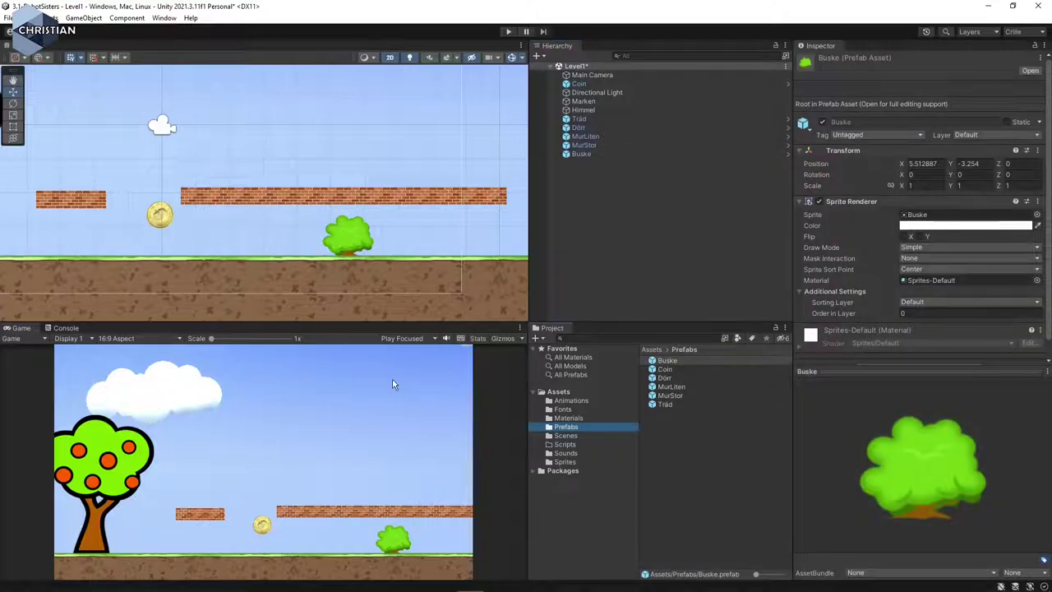
scroll(172, 257, "down", 3)
scroll(207, 266, "up", 3)
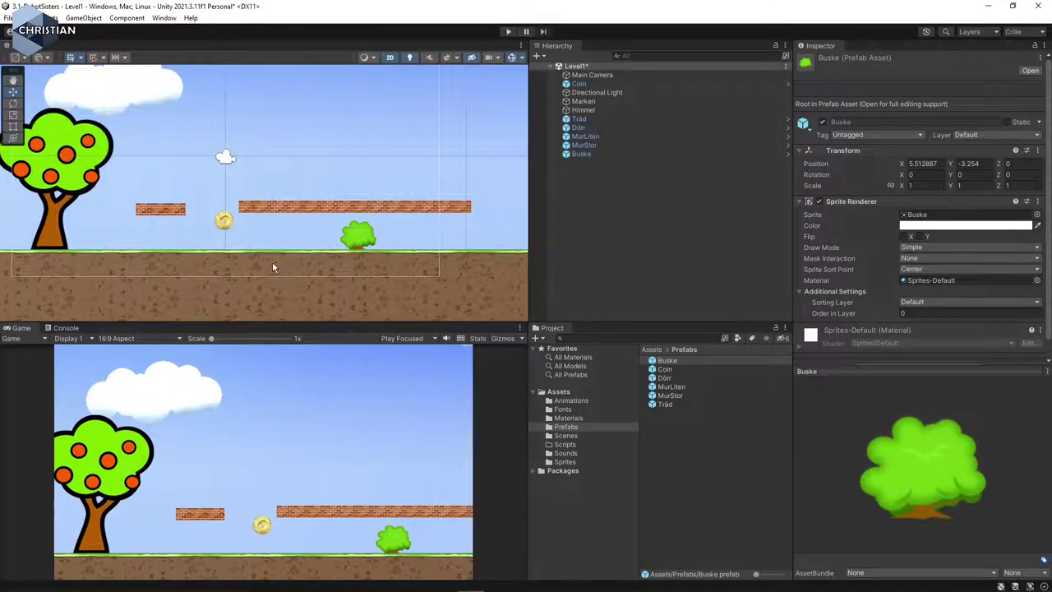
scroll(274, 260, "up", 2)
middle_click_drag(275, 276, 287, 304)
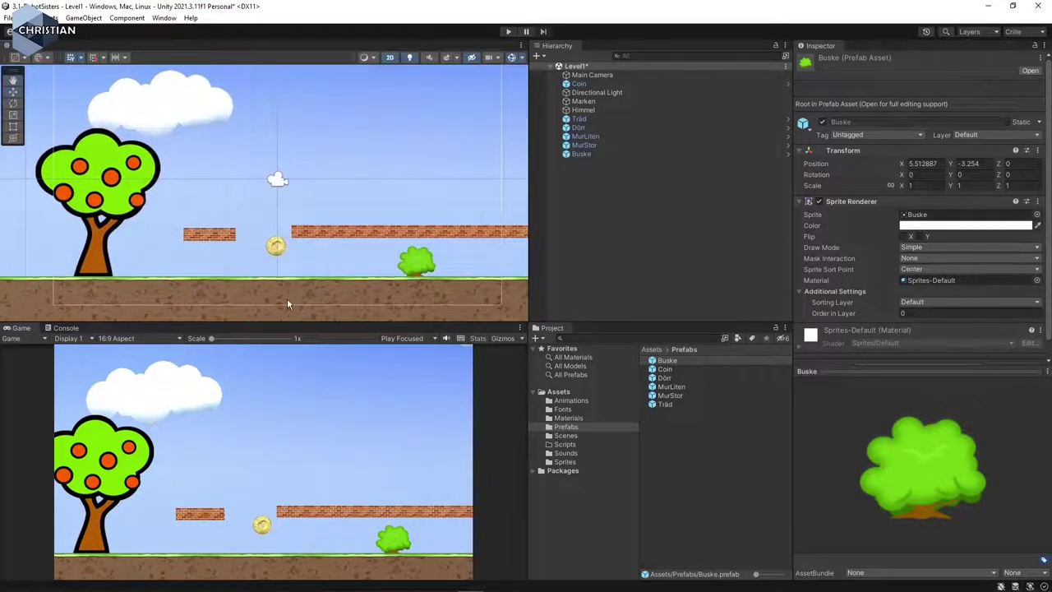
left_click(652, 224)
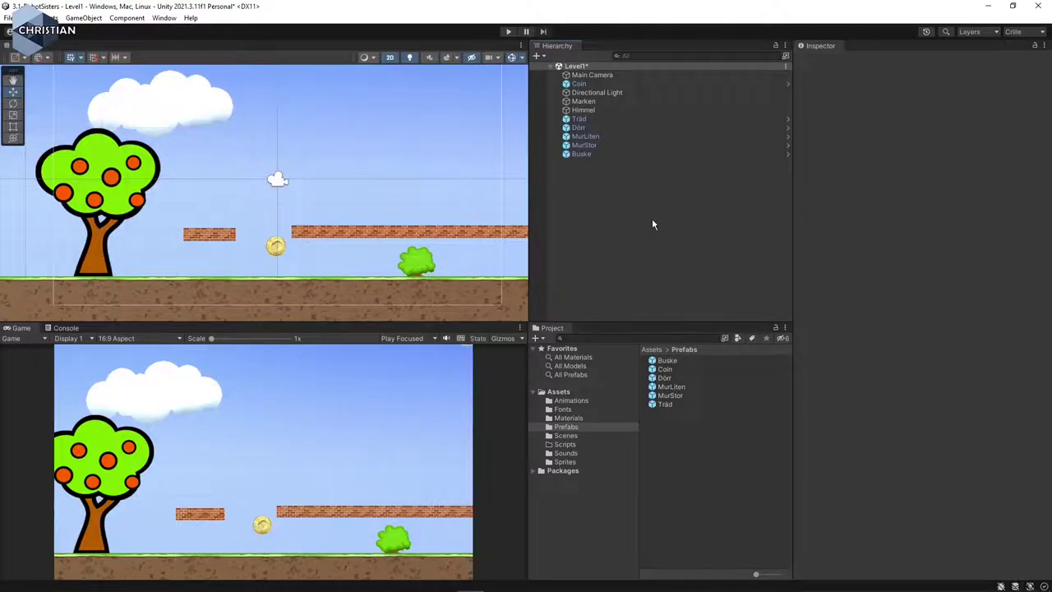
key("ctrl+s")
Import all assets of the RobotGuy custom package from the Mina UnityAssets folder into the project
left_click(55, 17)
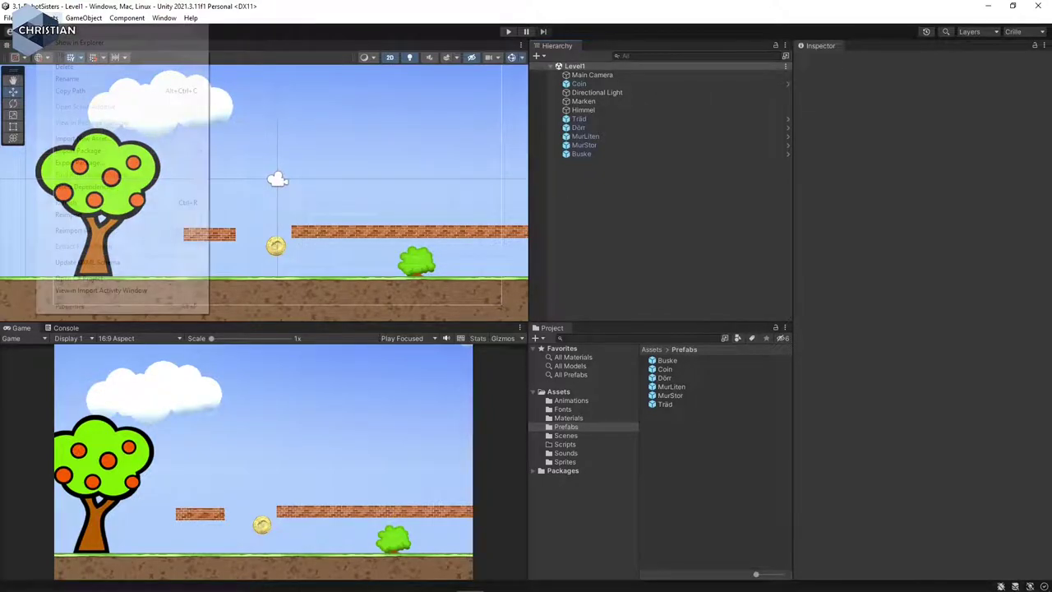
mouse_move(103, 153)
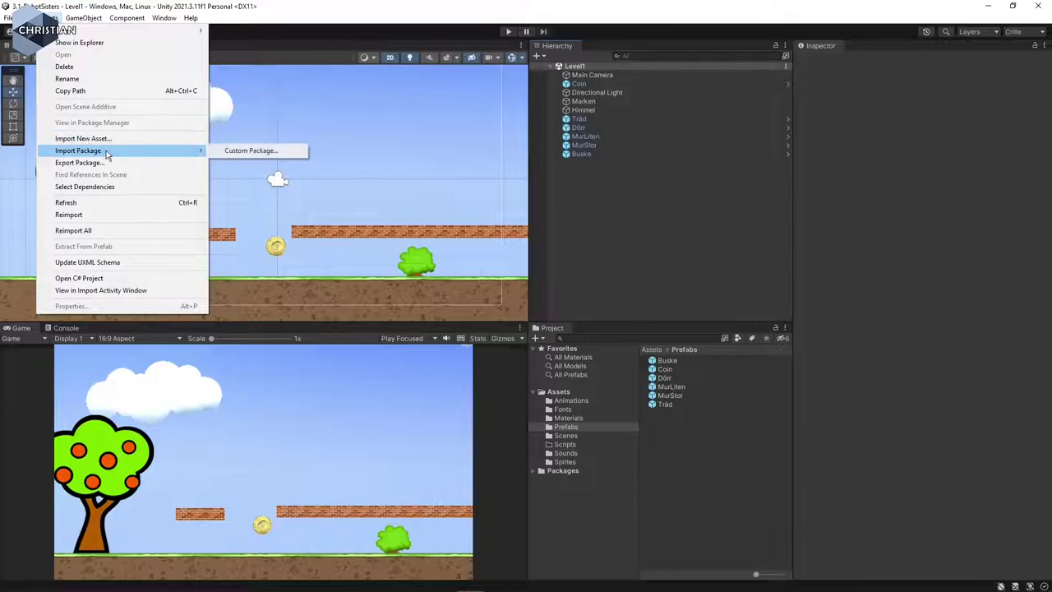
left_click(251, 151)
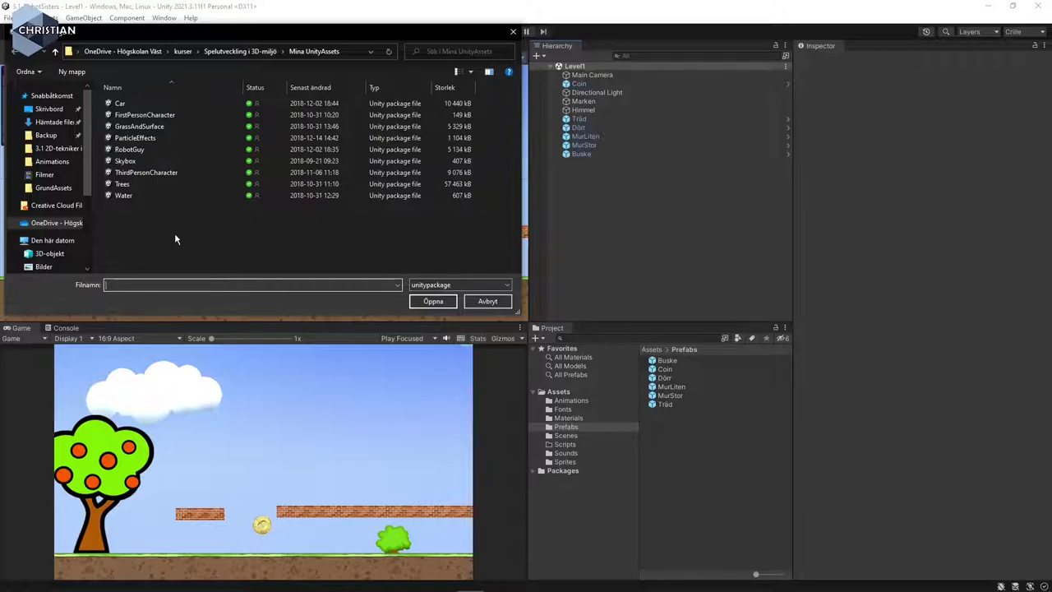
left_click(133, 150)
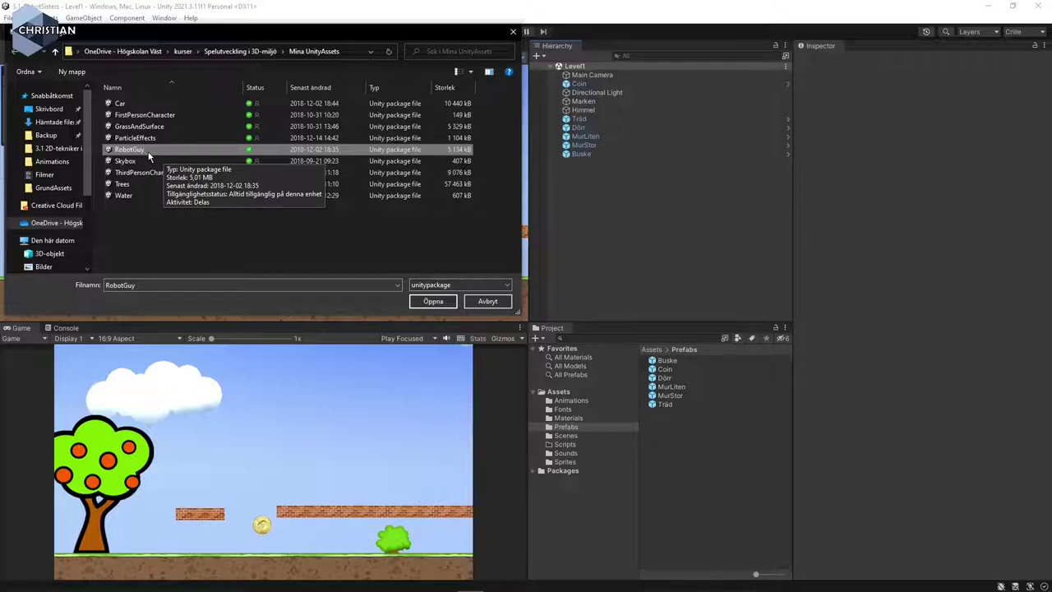
left_click(433, 300)
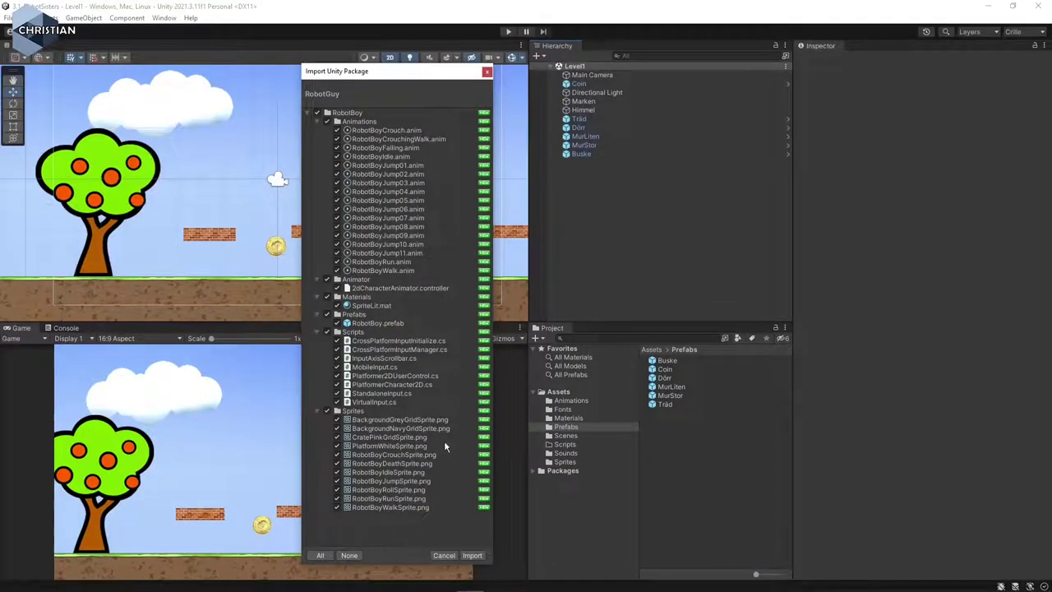
left_click(472, 555)
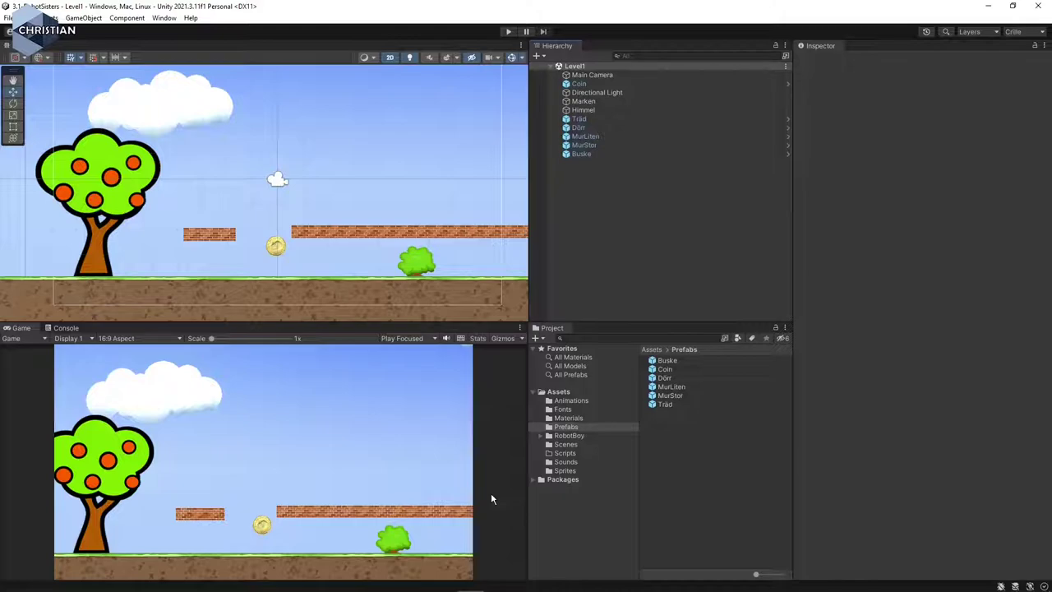
Place the RobotBoy prefab from the imported RobotBoy Prefabs folder on the ground between the tree and the short brick wall
left_click(575, 435)
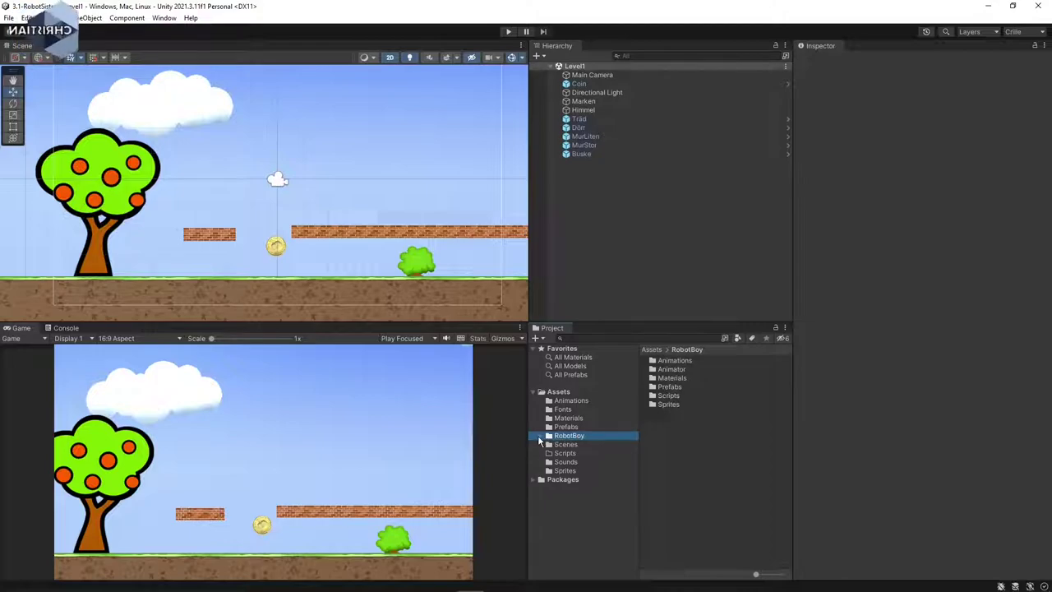
left_click(540, 435)
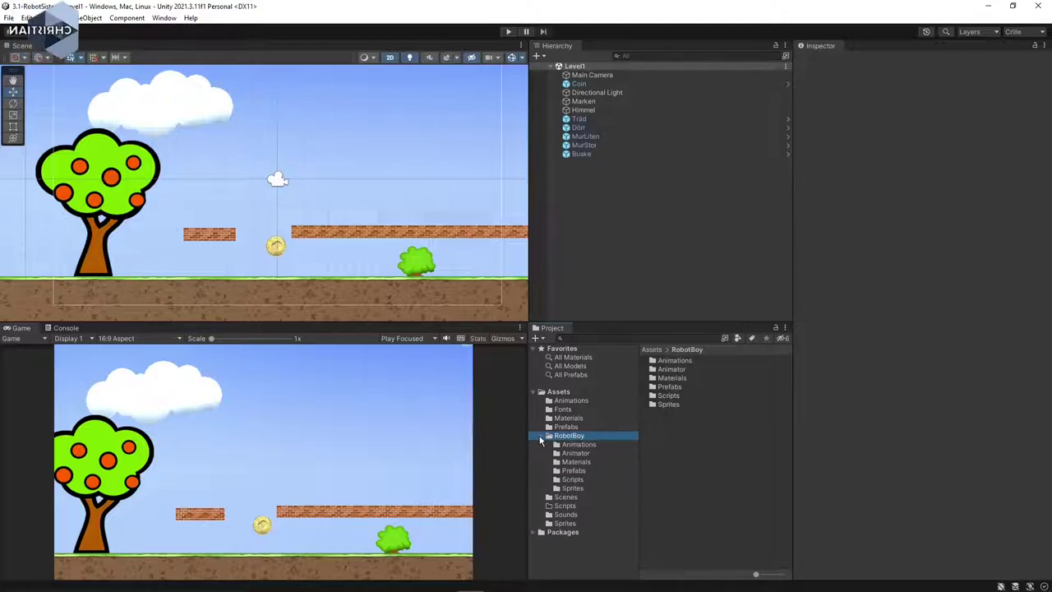
left_click(578, 473)
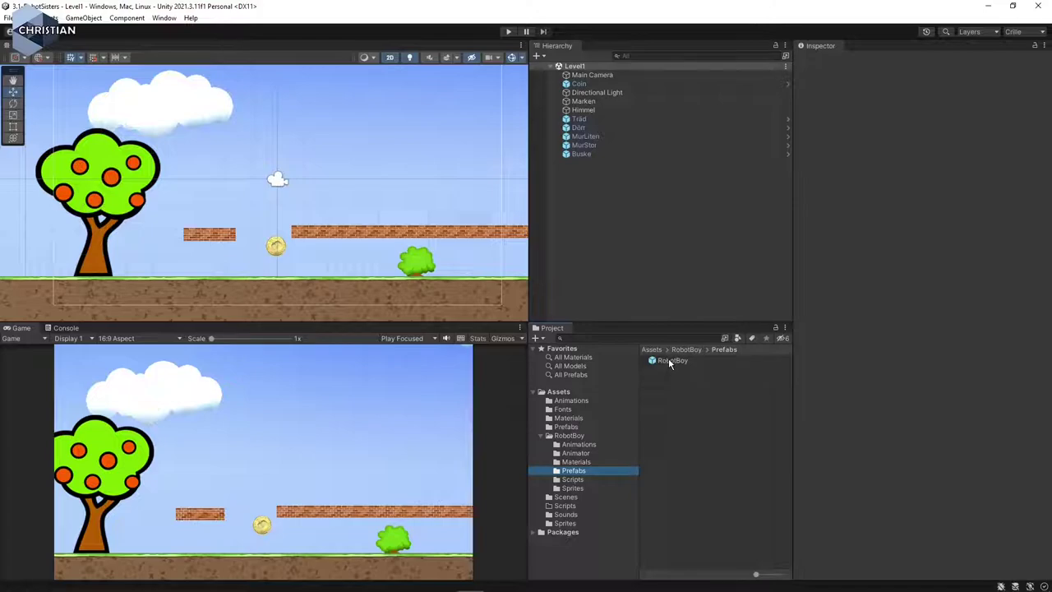
left_click_drag(668, 360, 191, 303)
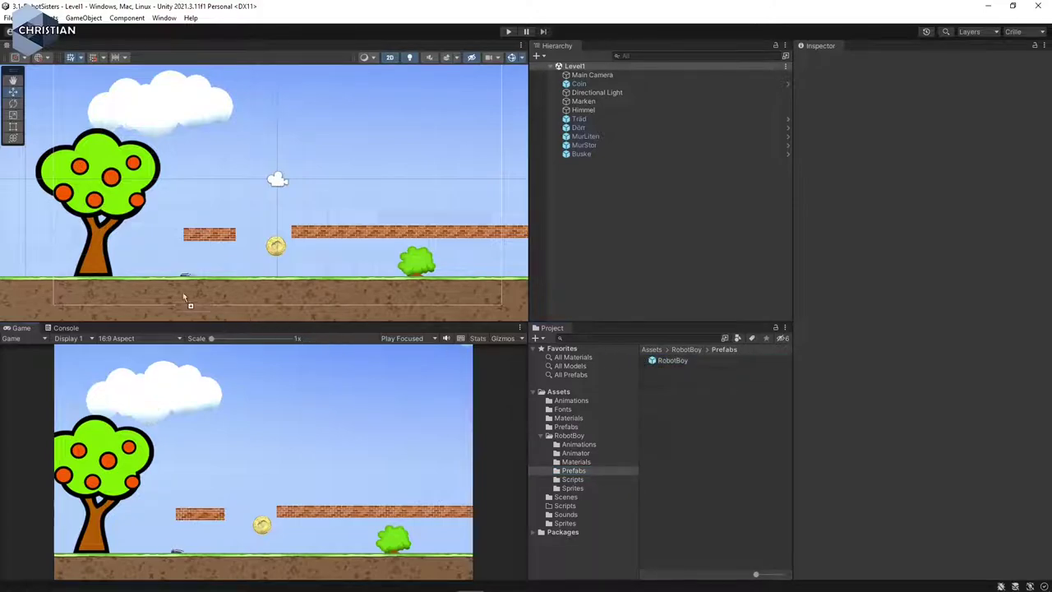
left_click_drag(147, 255, 151, 253)
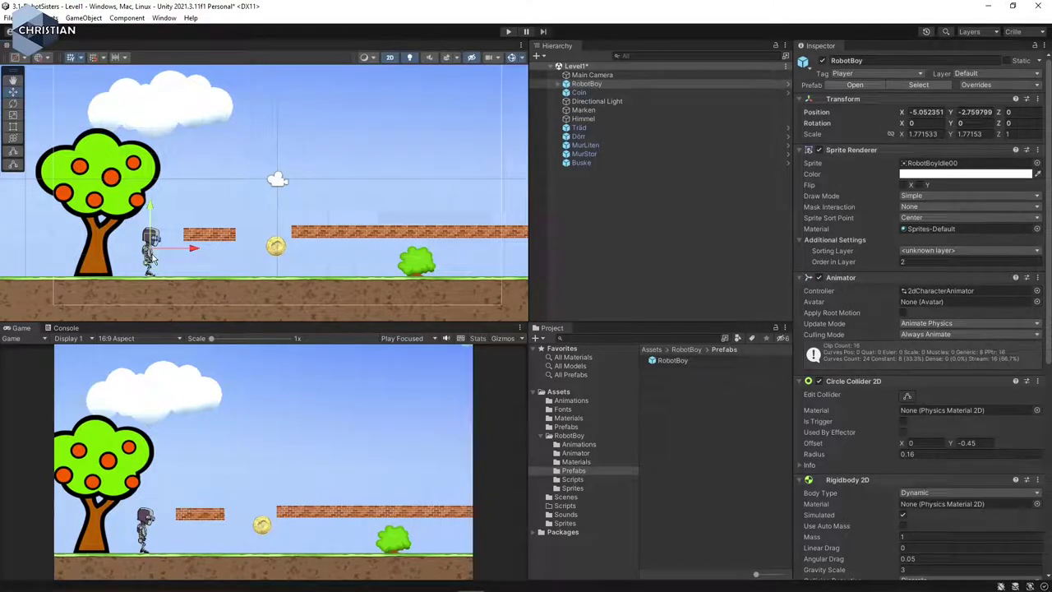
scroll(142, 283, "up", 6)
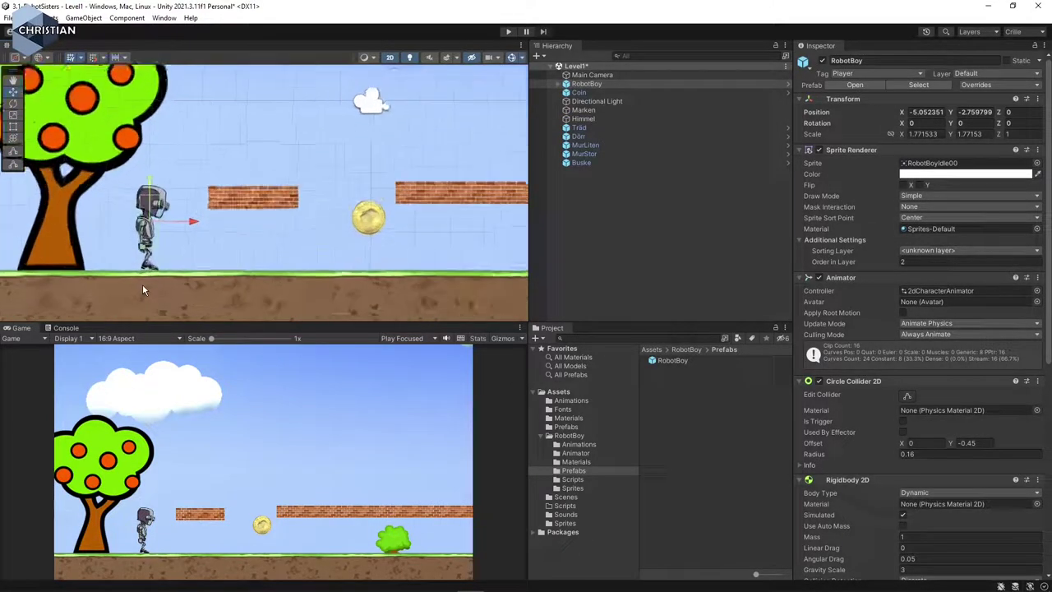
scroll(156, 289, "up", 3)
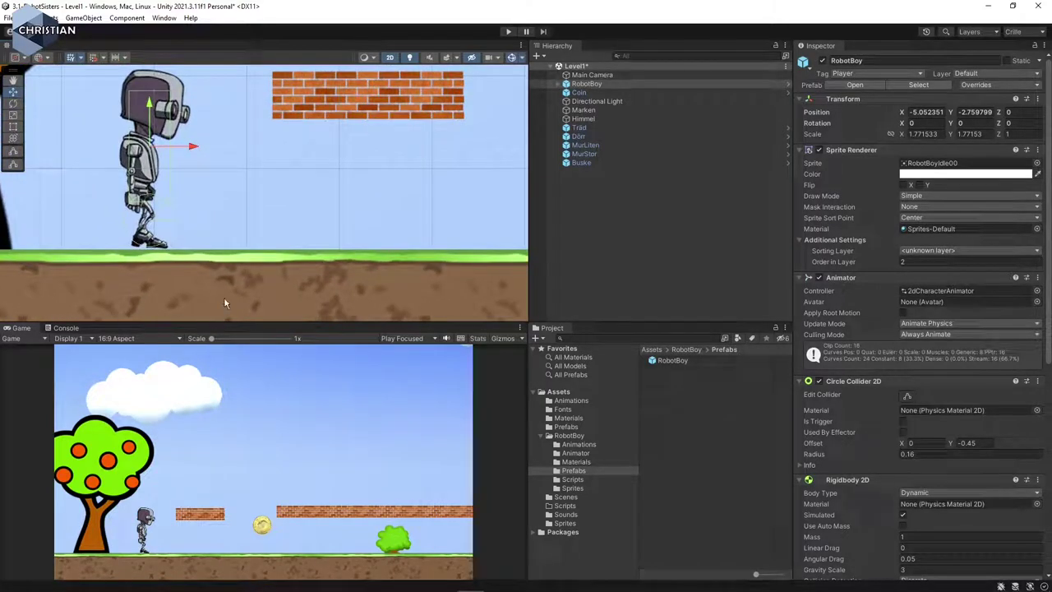
scroll(204, 233, "up", 2)
scroll(206, 238, "down", 6)
scroll(253, 231, "down", 2)
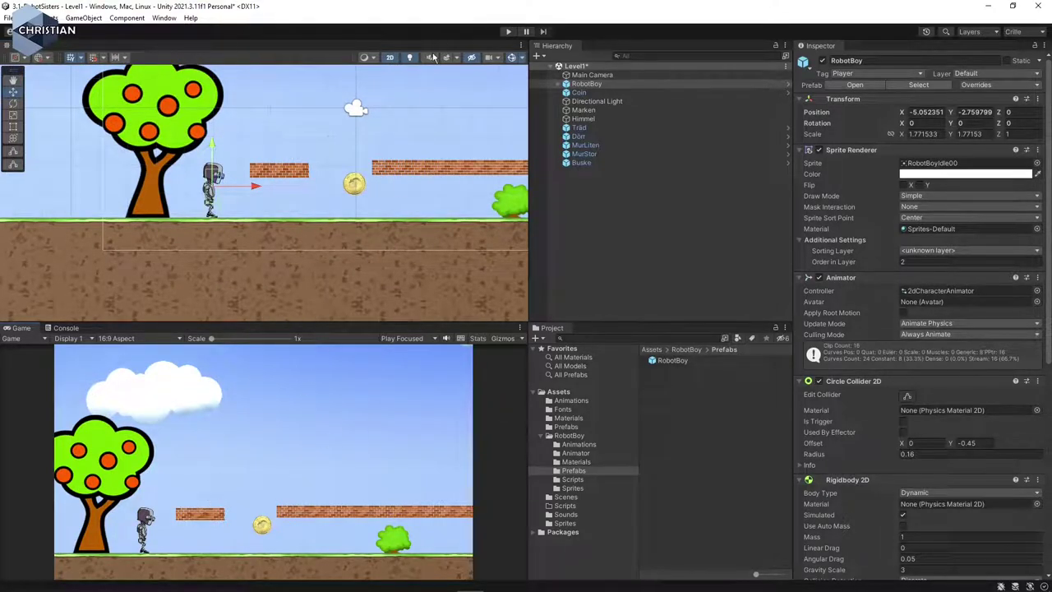
Run the game and walk RobotBoy back and forth along the ground to test its movement
left_click(508, 32)
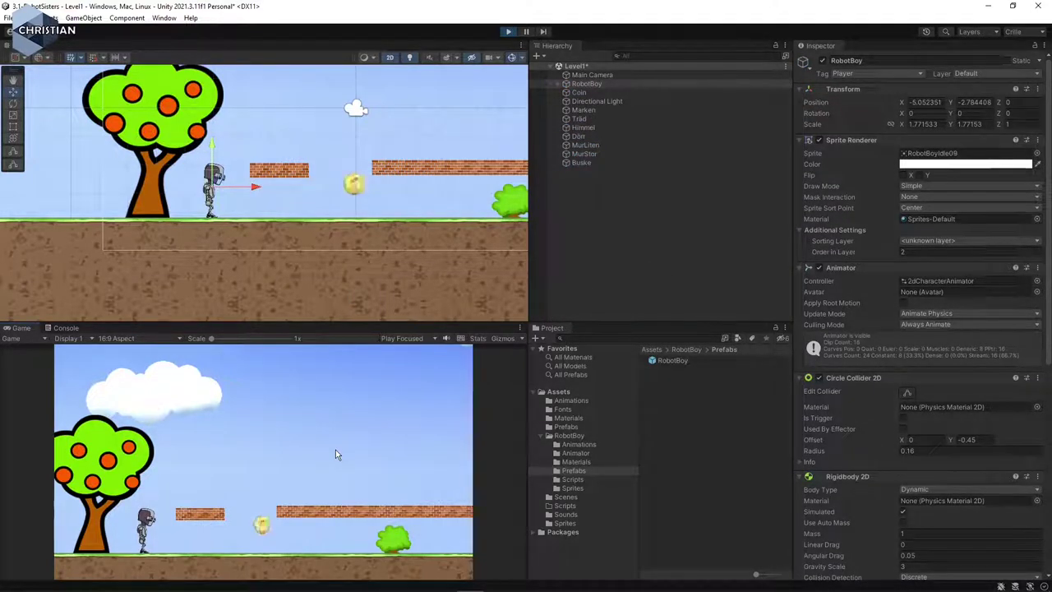
key("Left")
key("Right")
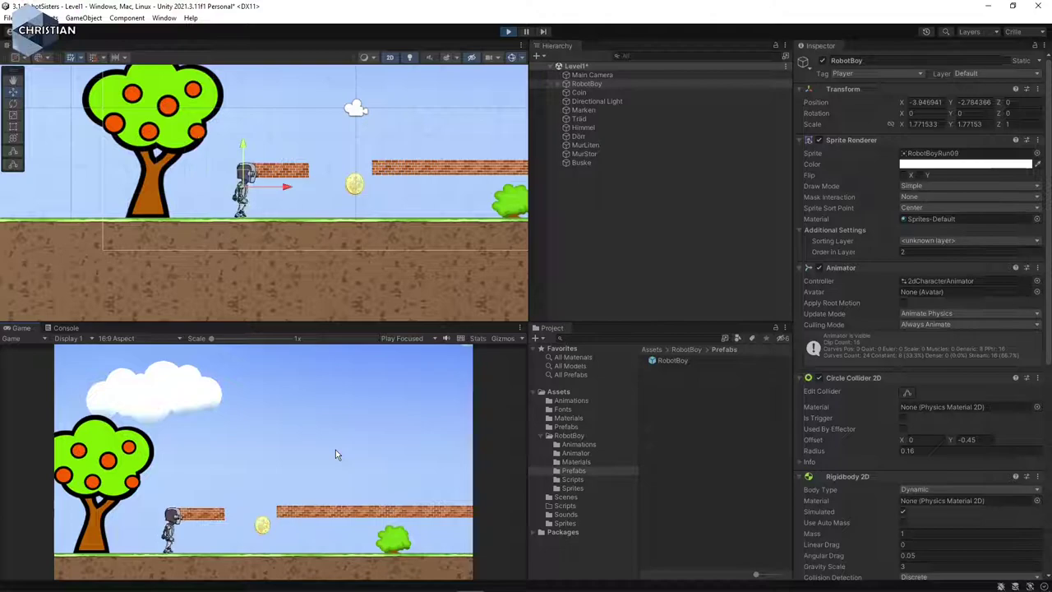
key("Left")
key("Right")
key("Left")
key("Right")
key("Left")
key("Right")
key("Left")
key("Right")
key("Left")
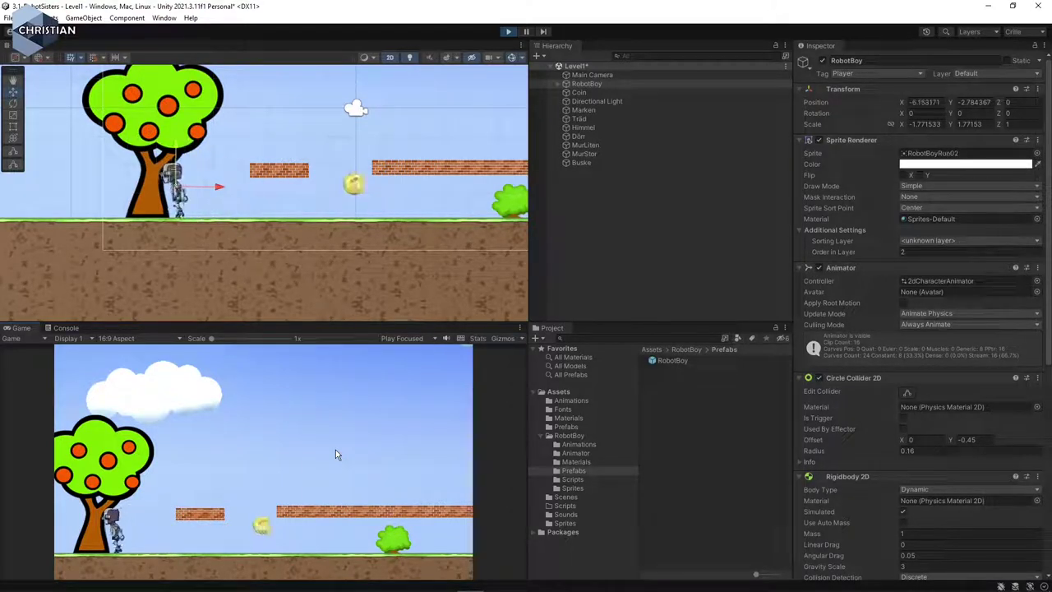
key("Right")
key("Left")
key("Right")
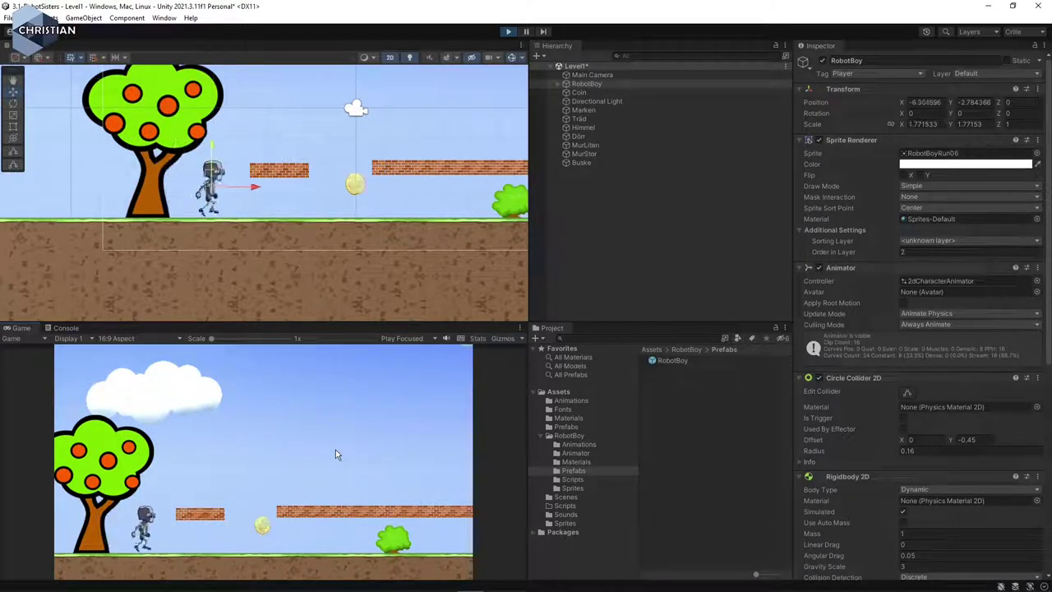
Test jumping with RobotBoy around the brick walls and the coin, and stop the game
key("Left")
key("space")
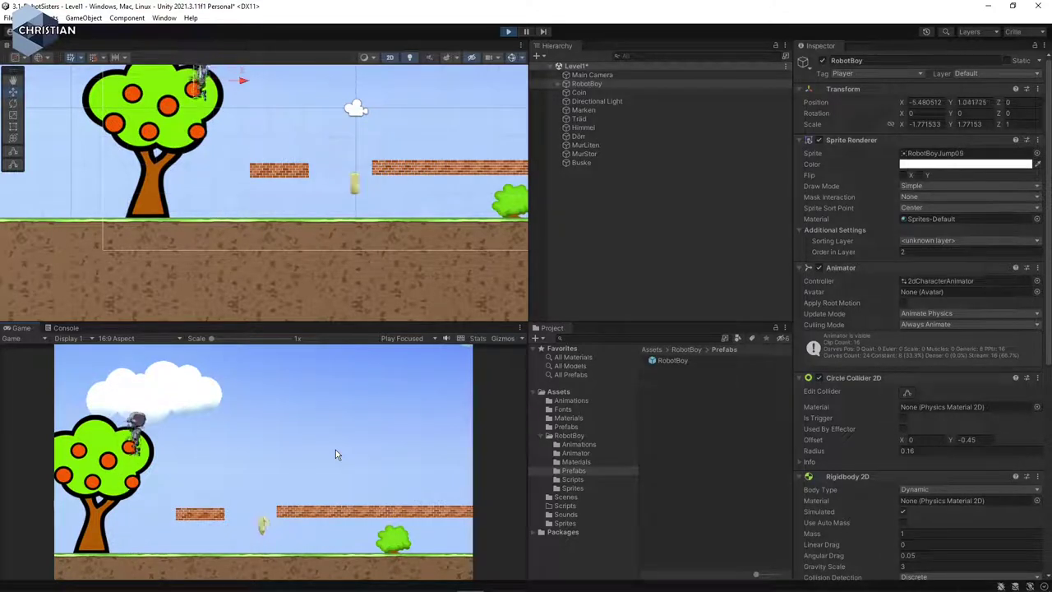
key("Right")
key("space")
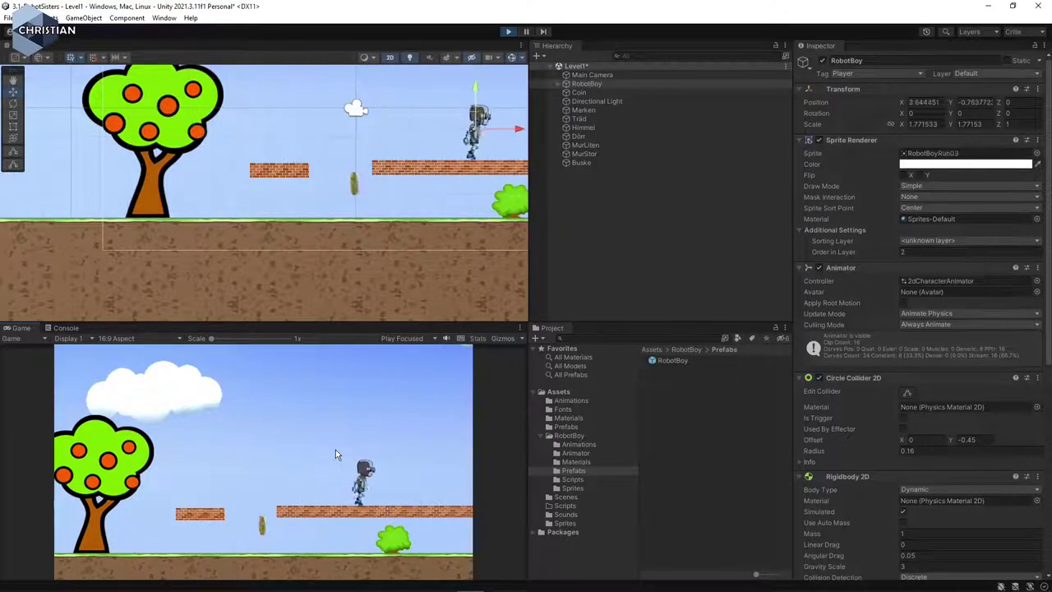
key("Left")
key("space")
key("Right")
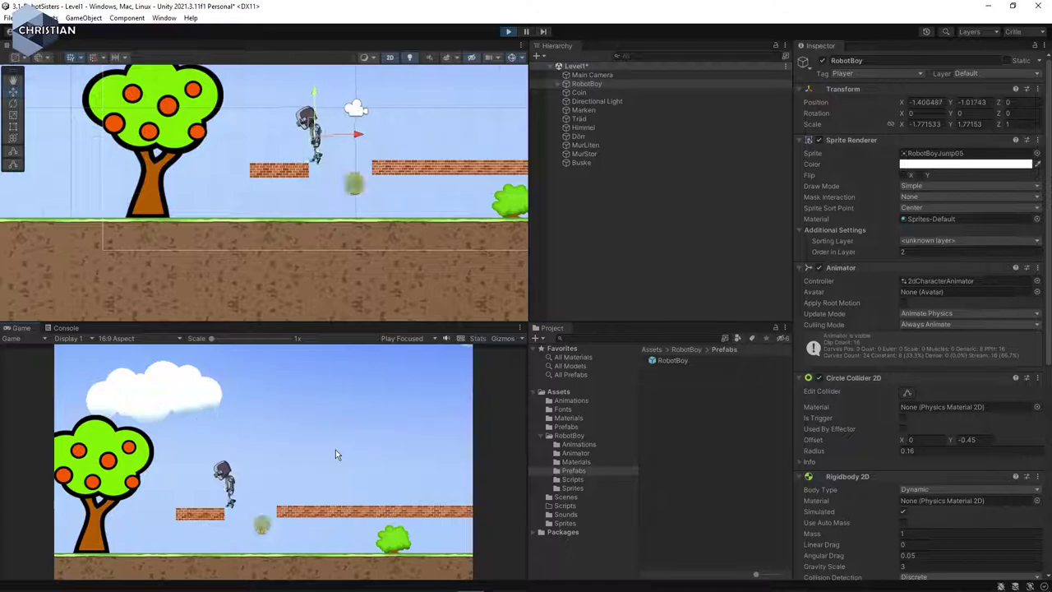
key("Left")
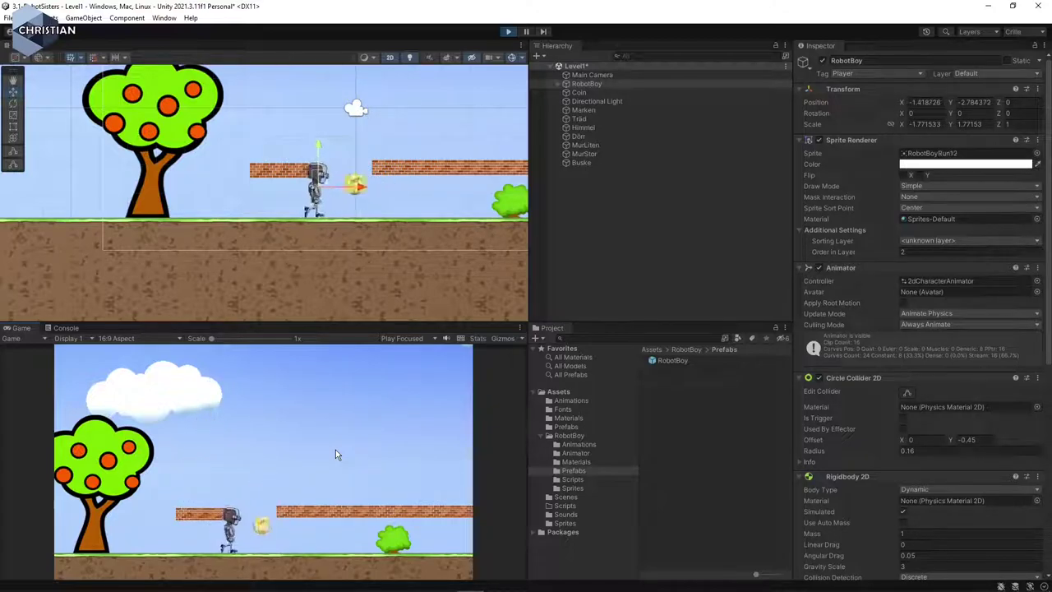
key("space")
key("Right")
key("Left")
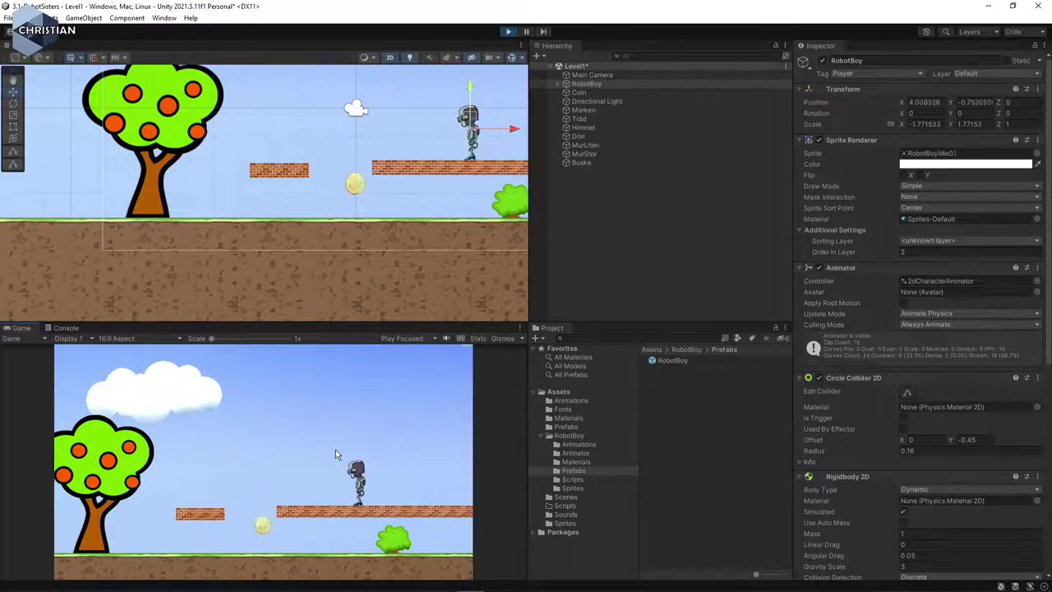
key("Left")
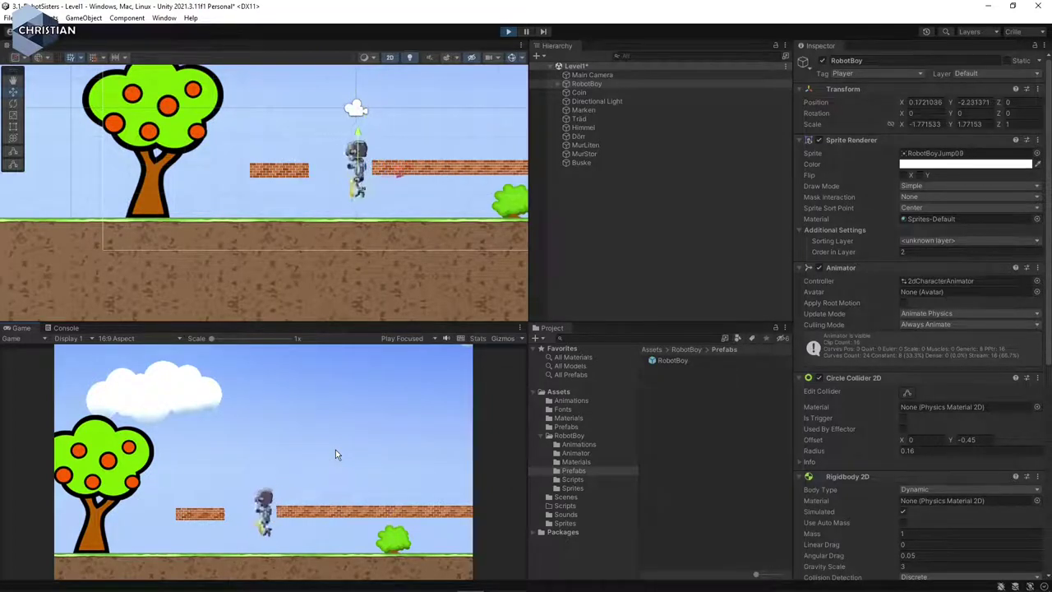
key("Right")
key("Left")
key("Right")
key("space")
key("Left")
key("space")
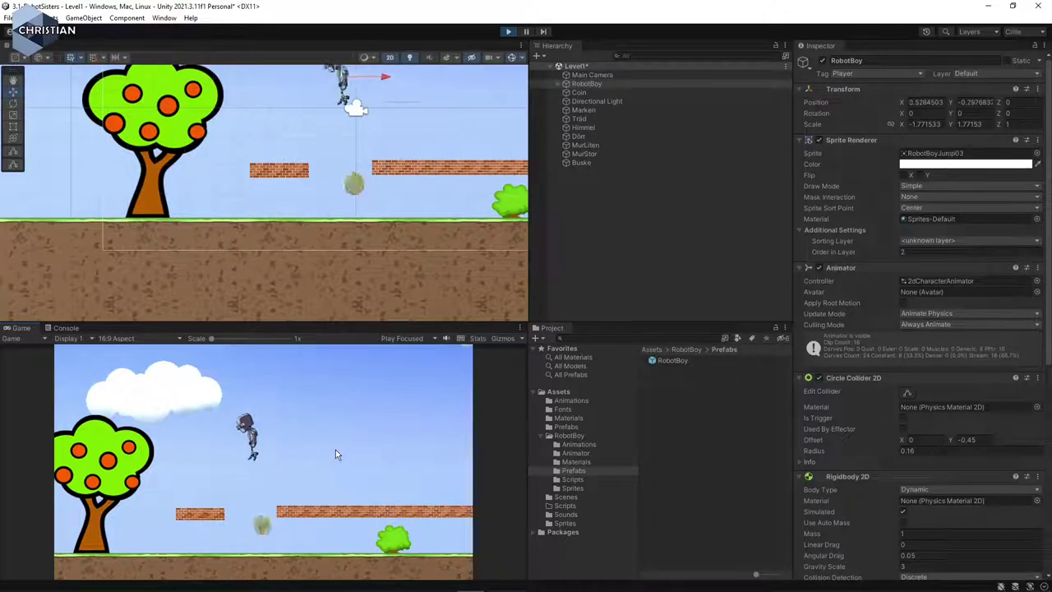
key("Right")
key("Left")
key("Right")
key("space")
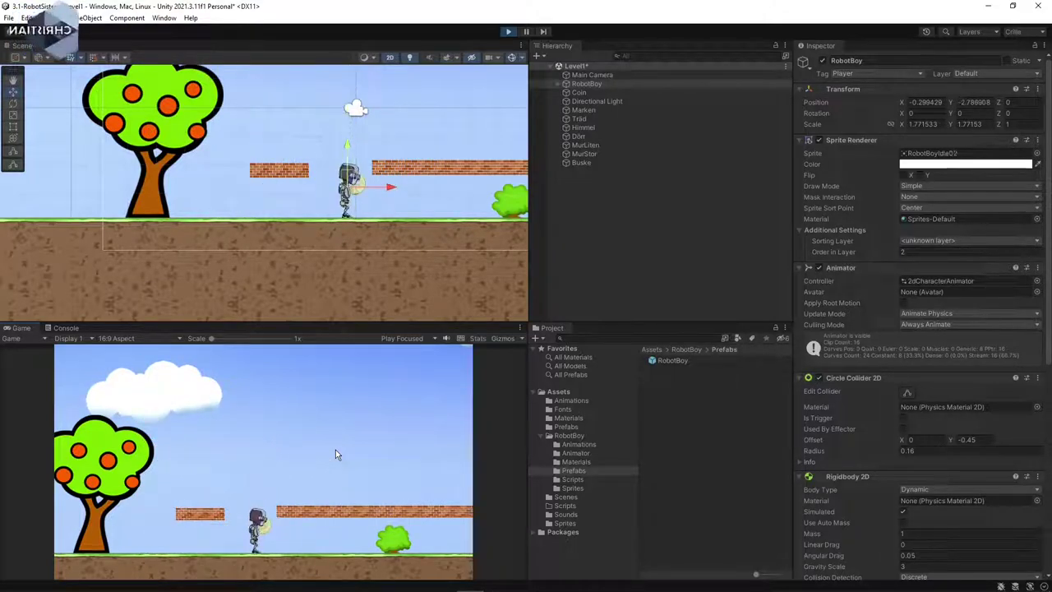
left_click(509, 31)
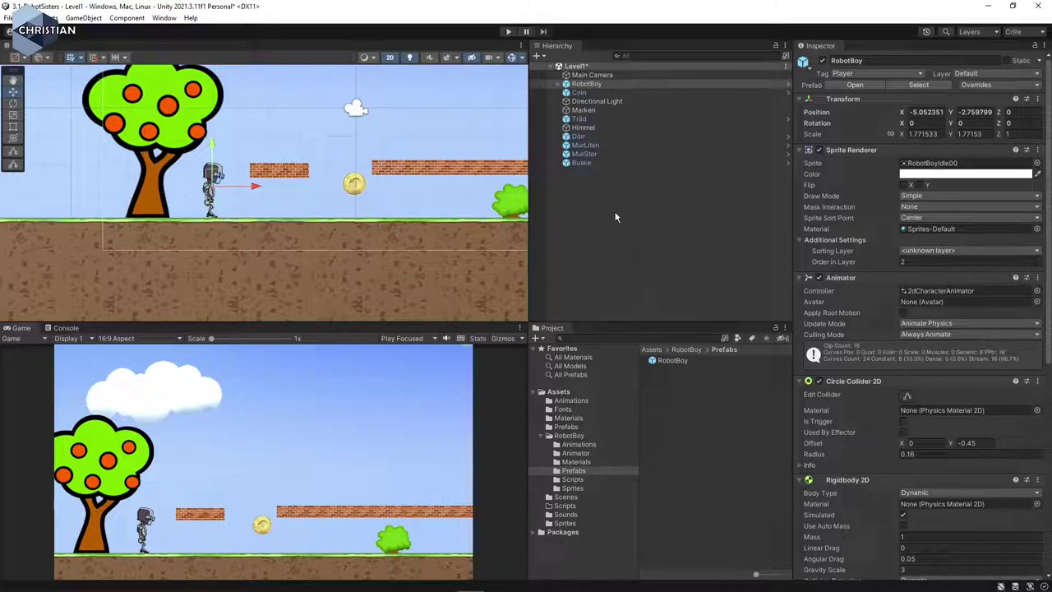
Set RobotBoy's Max Speed to 2 in the Platformer Character 2D script
left_click(606, 85)
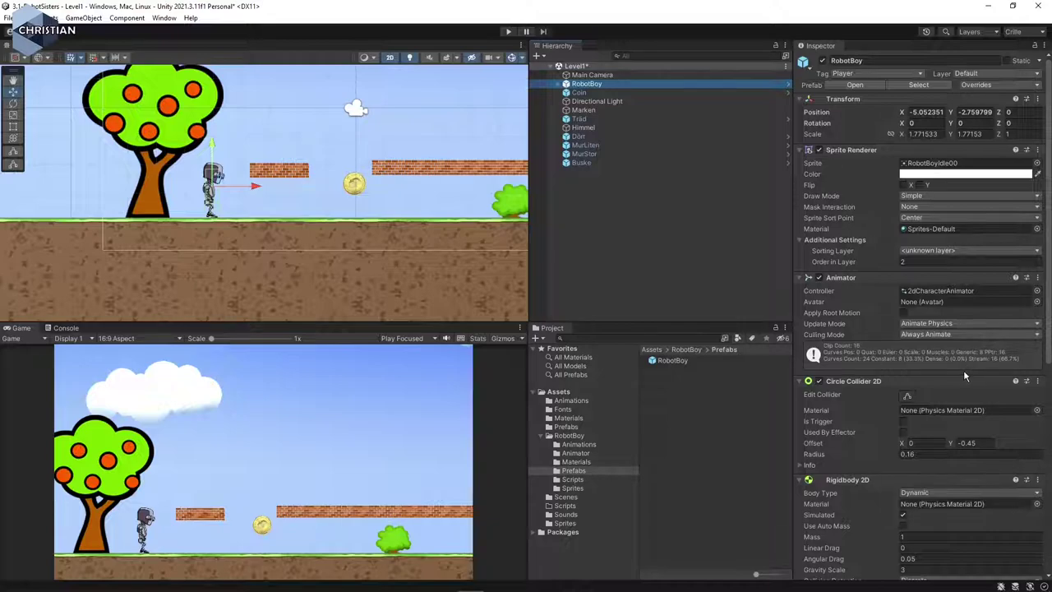
scroll(963, 369, "down", 10)
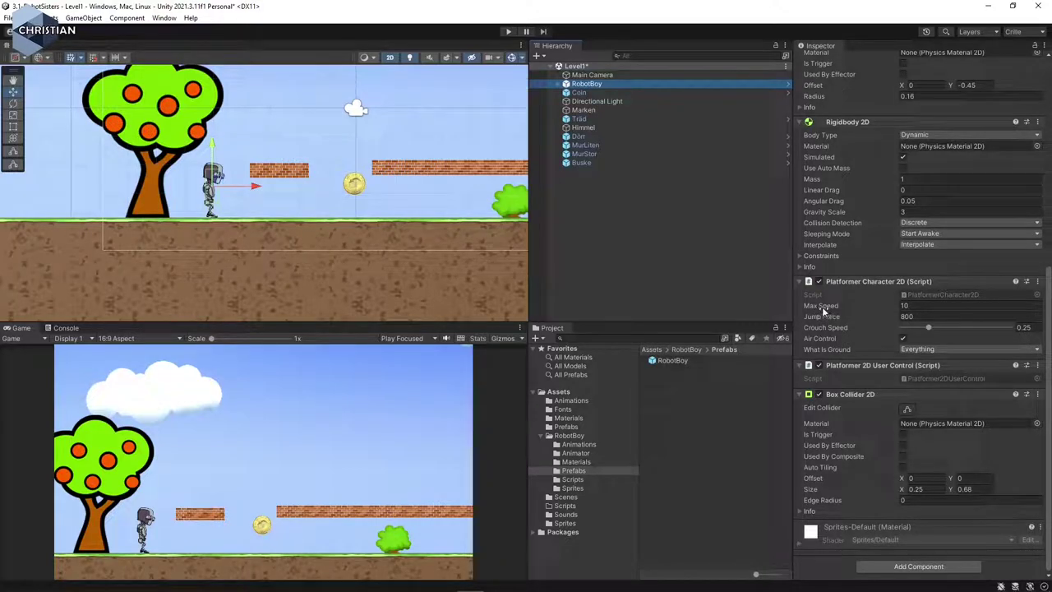
left_click(872, 304)
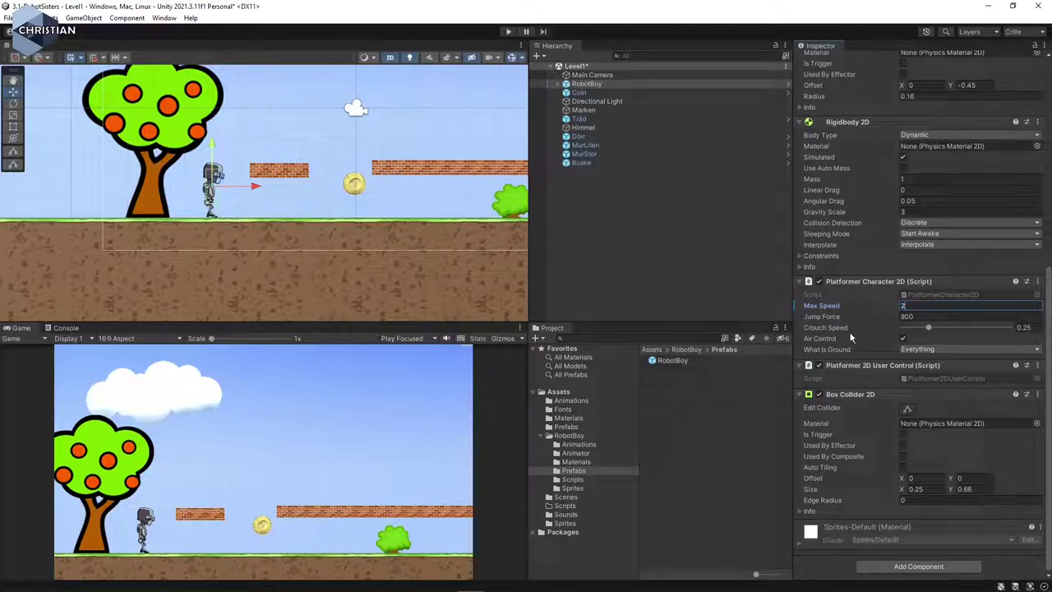
Play-test RobotBoy walking and jumping toward the coin at the new speed, and stop the game
left_click(509, 31)
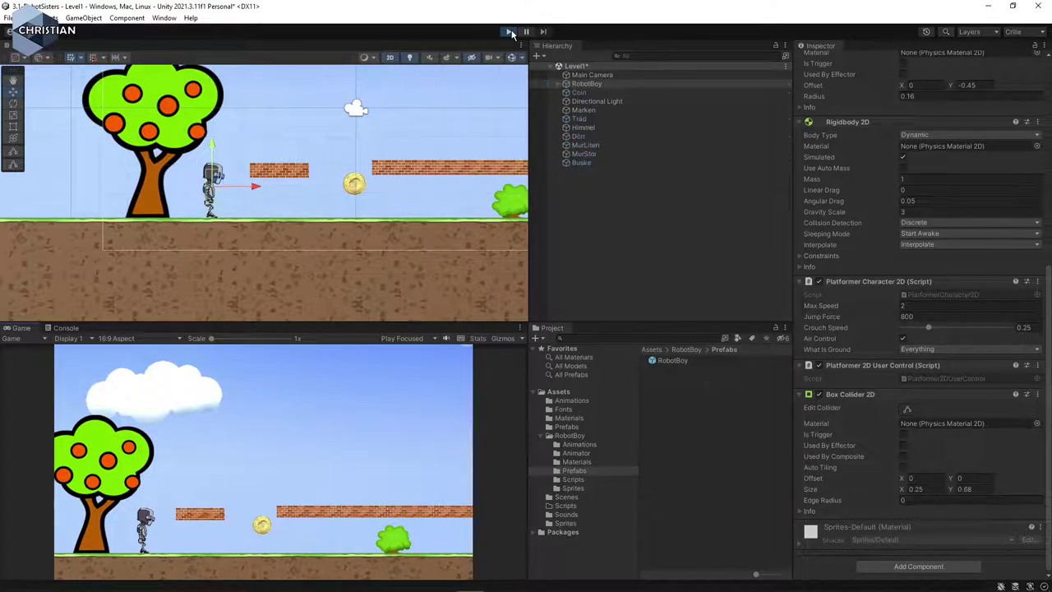
key("Right")
key("space")
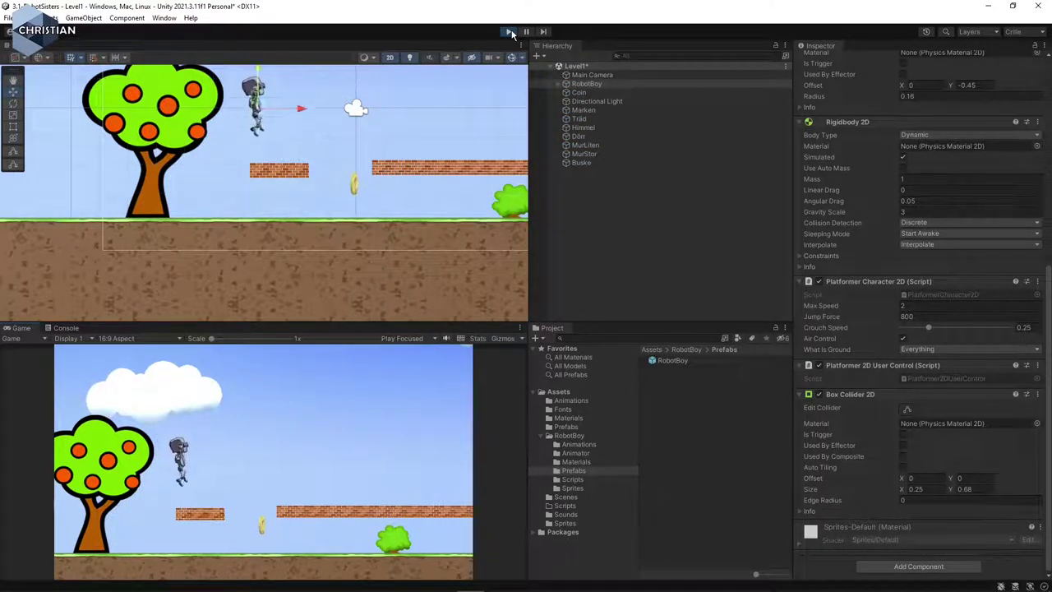
key("Right")
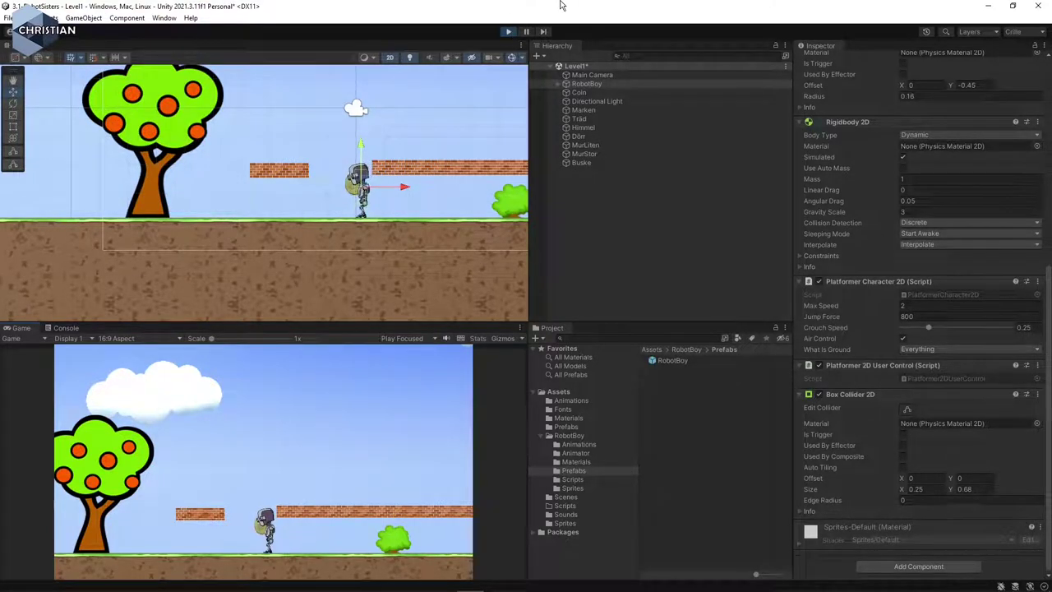
left_click(510, 32)
Raise the MurLiten and MurStor walls together, and raise the coin between them to Y -1.77
left_click(604, 145)
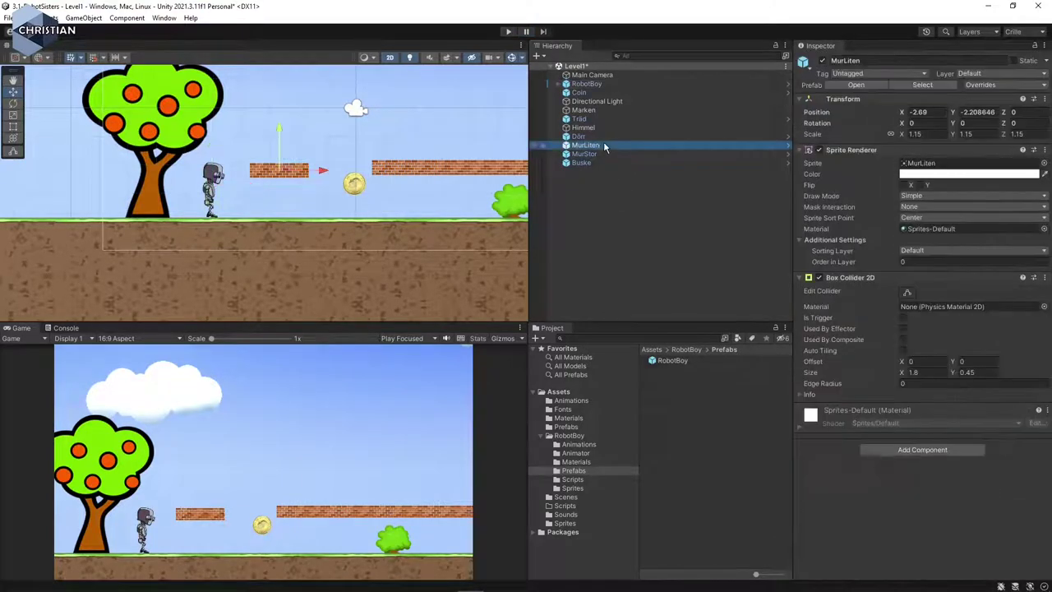
left_click(604, 155, "shift")
left_click_drag(450, 133, 449, 106)
left_click(353, 185)
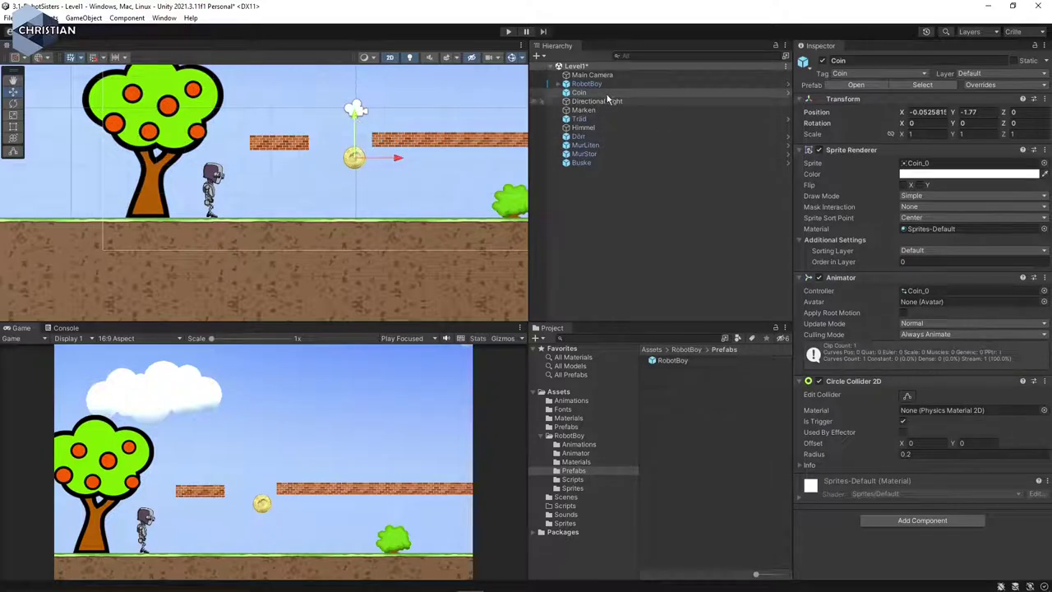
Play-test RobotBoy walking back and forth and jumping beneath the raised walls and coin, and stop the game
left_click(507, 33)
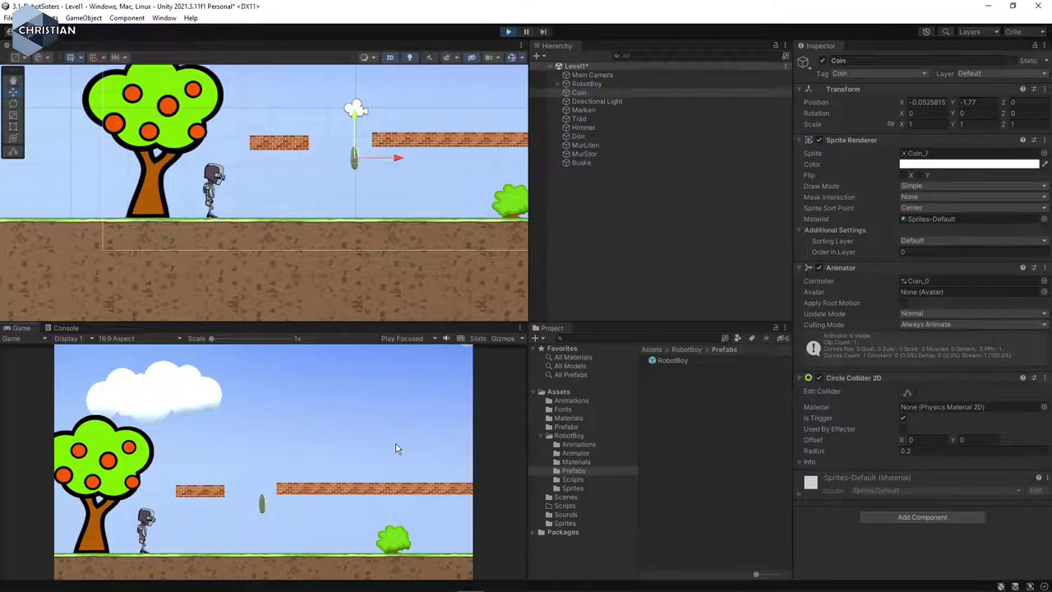
key("Right")
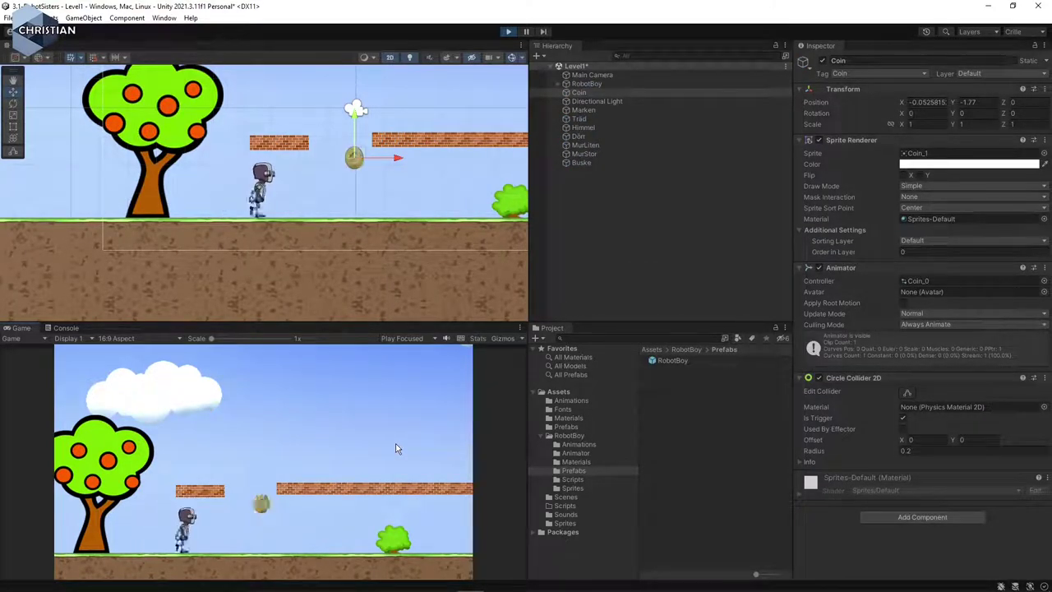
key("Right")
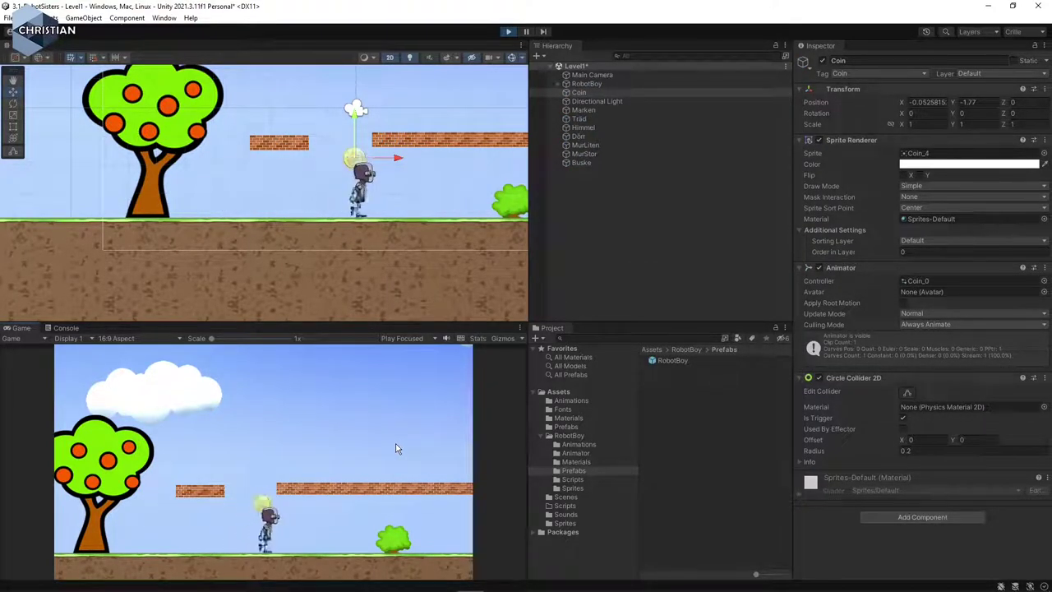
key("Left")
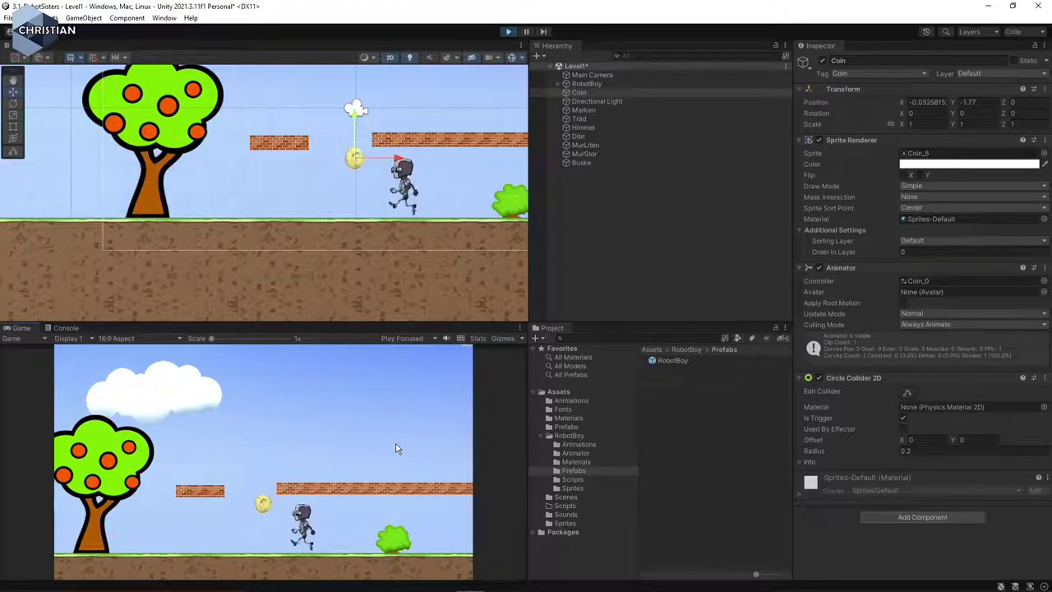
key("Left")
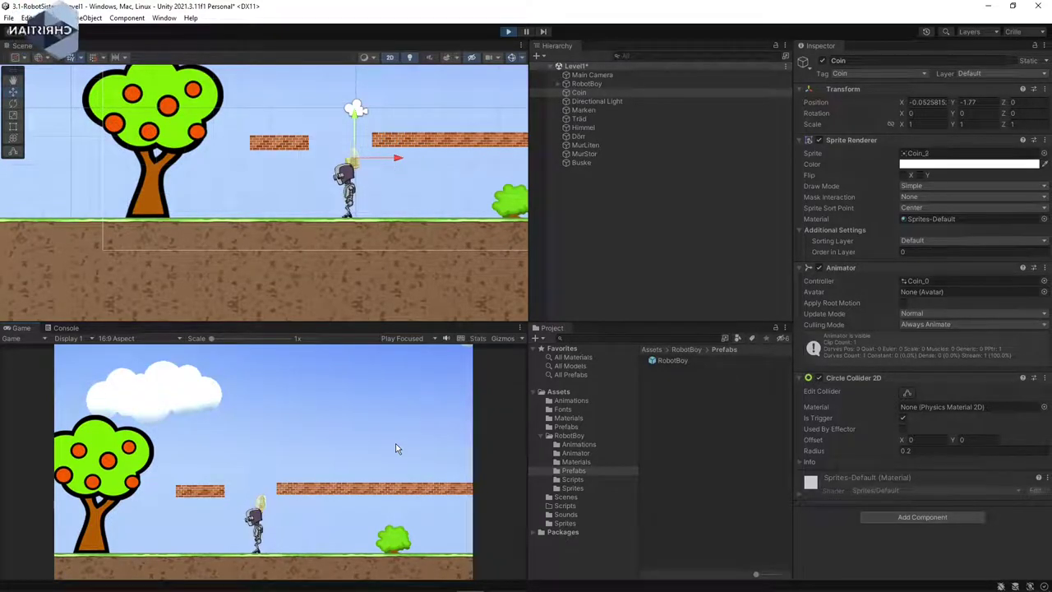
key("space")
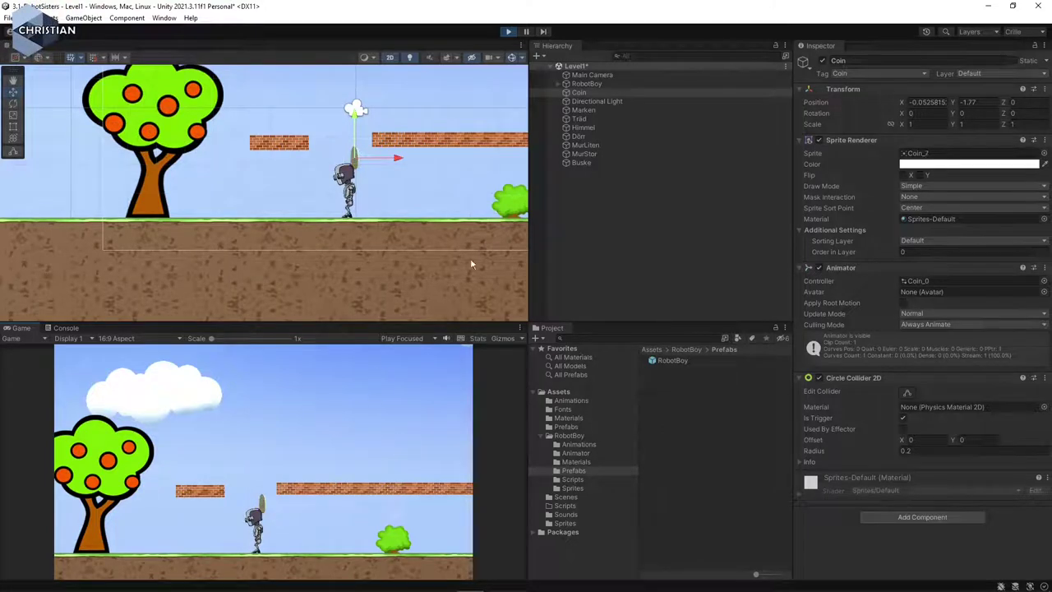
left_click(506, 32)
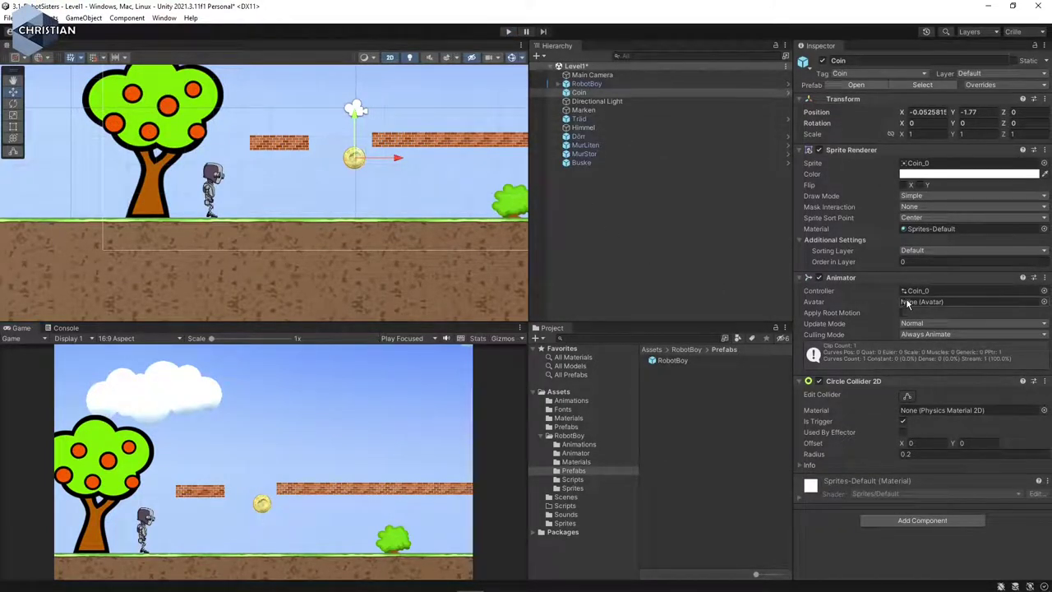
Set RobotBoy's Max Speed to 6 and Jump Force to 650 in the Platformer Character 2D script
left_click(599, 84)
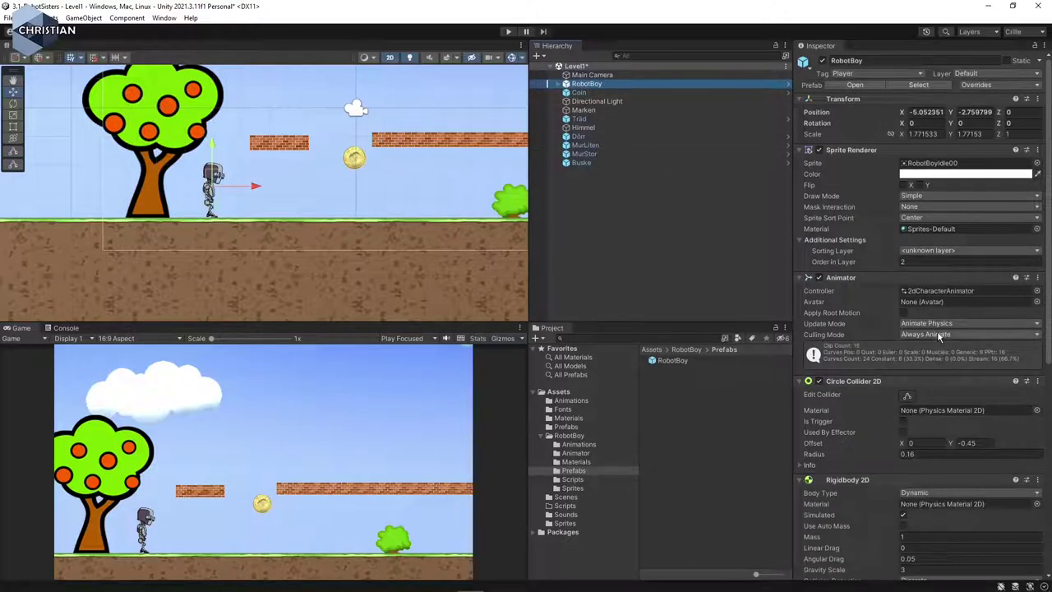
scroll(937, 335, "down", 5)
scroll(883, 382, "down", 4)
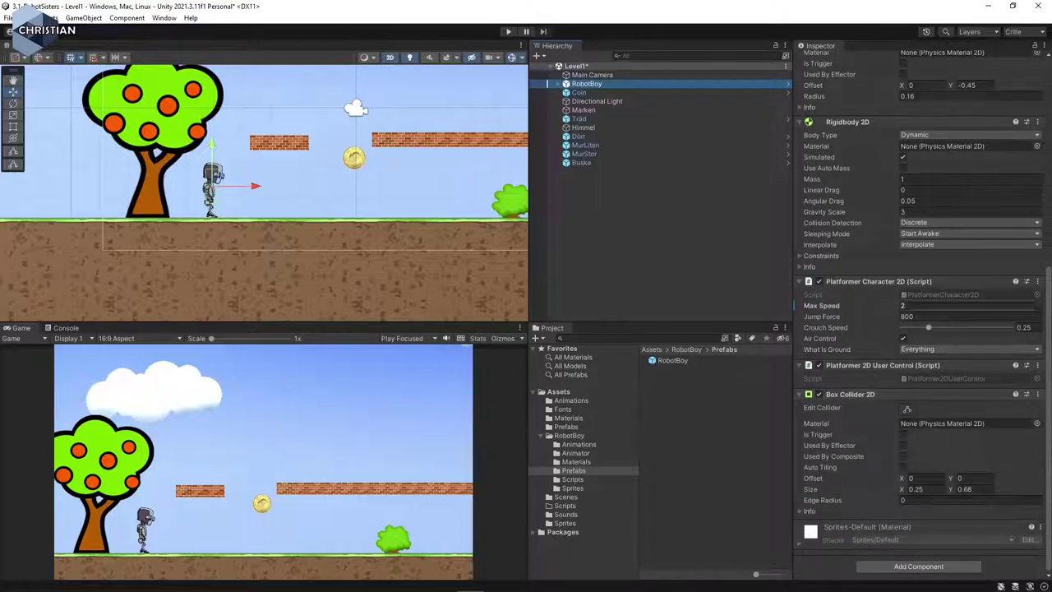
left_click(879, 308)
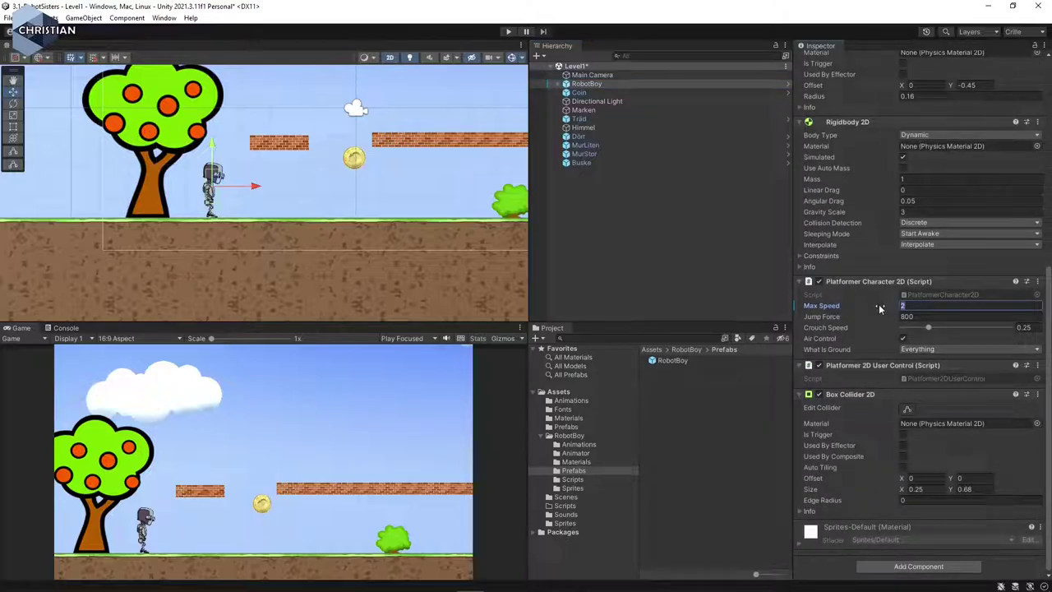
key("Tab")
type("650")
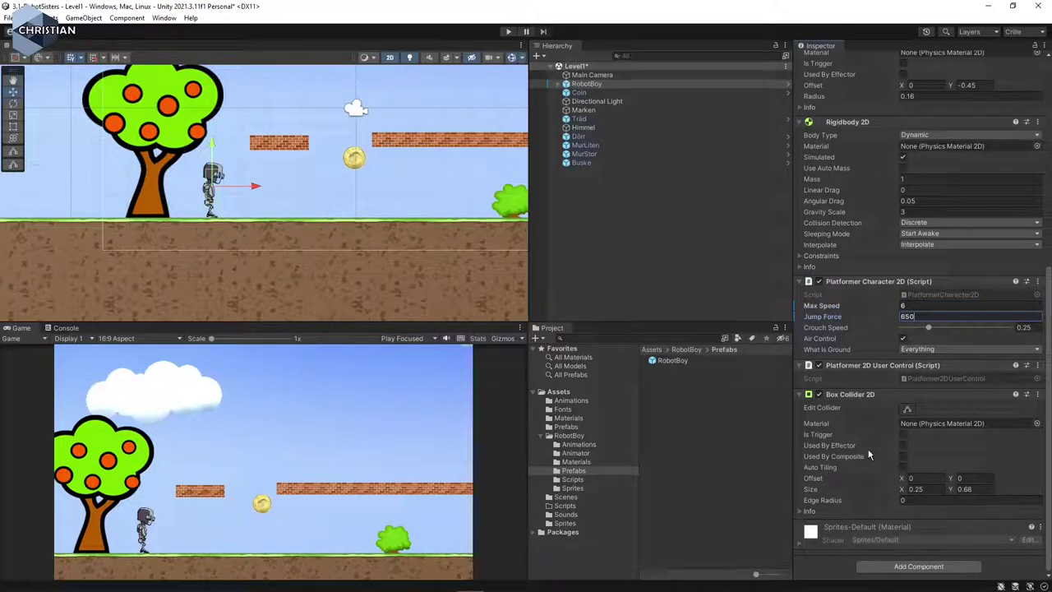
Play-test RobotBoy running and jumping around the coin and brick walls with the new speed and jump force, and stop the game
left_click(508, 31)
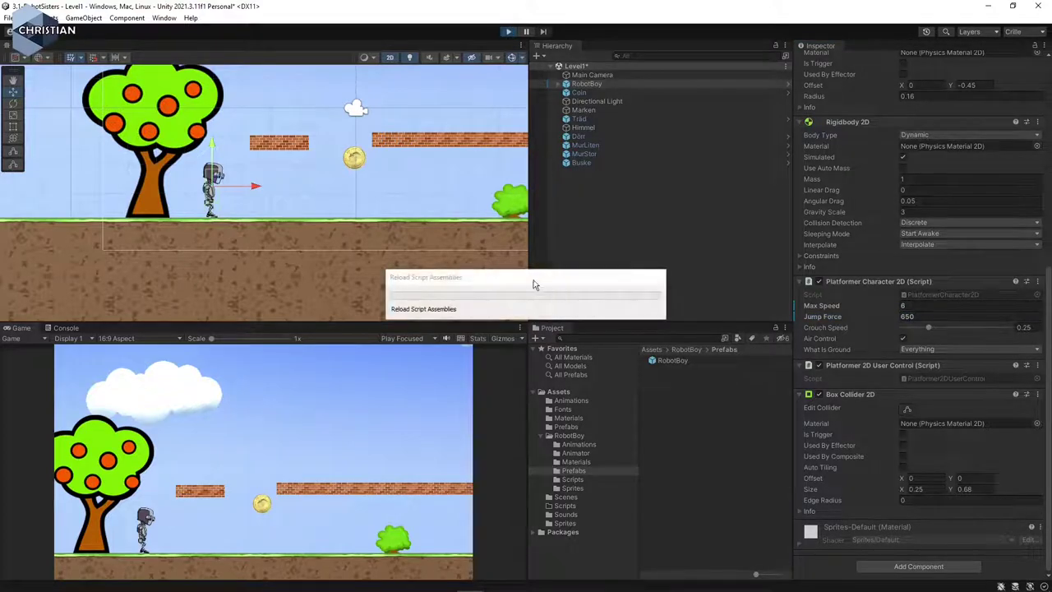
key("Right")
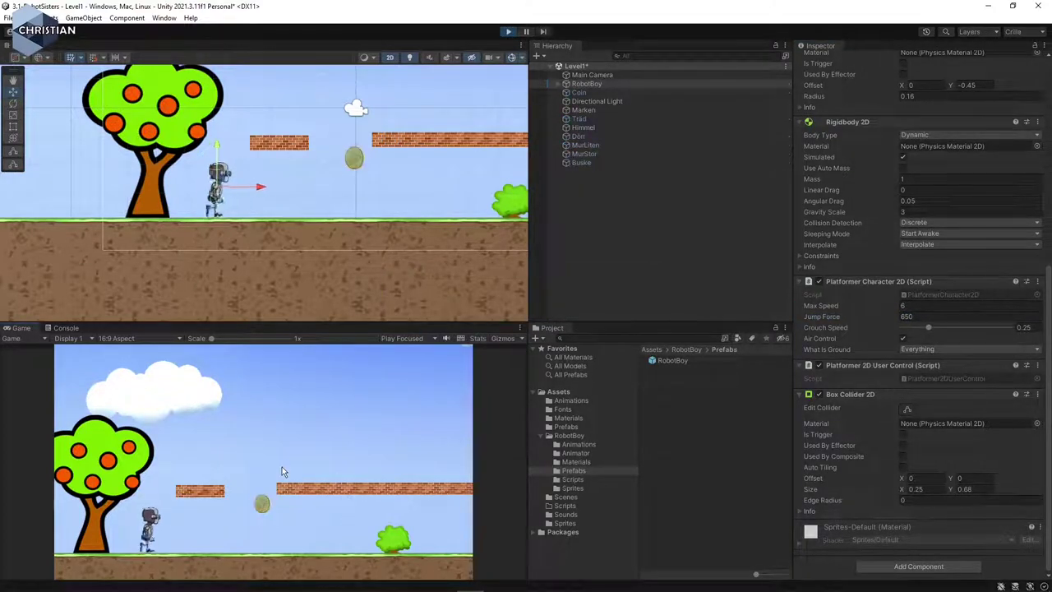
key("Left")
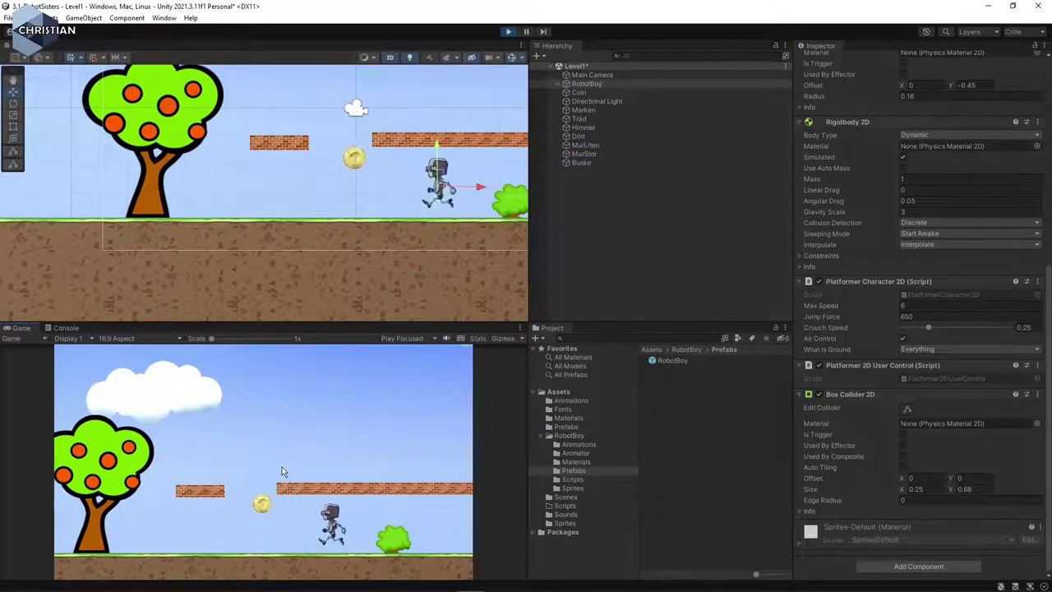
key("Right")
key("space")
key("Left")
key("Right")
key("Left")
key("space")
key("Right")
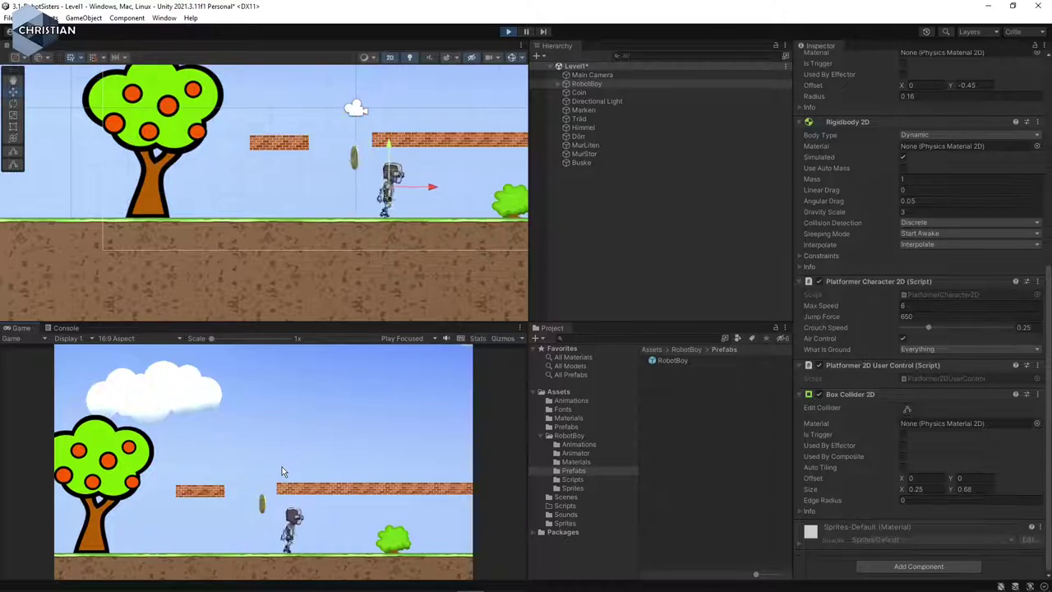
key("Left")
key("Right")
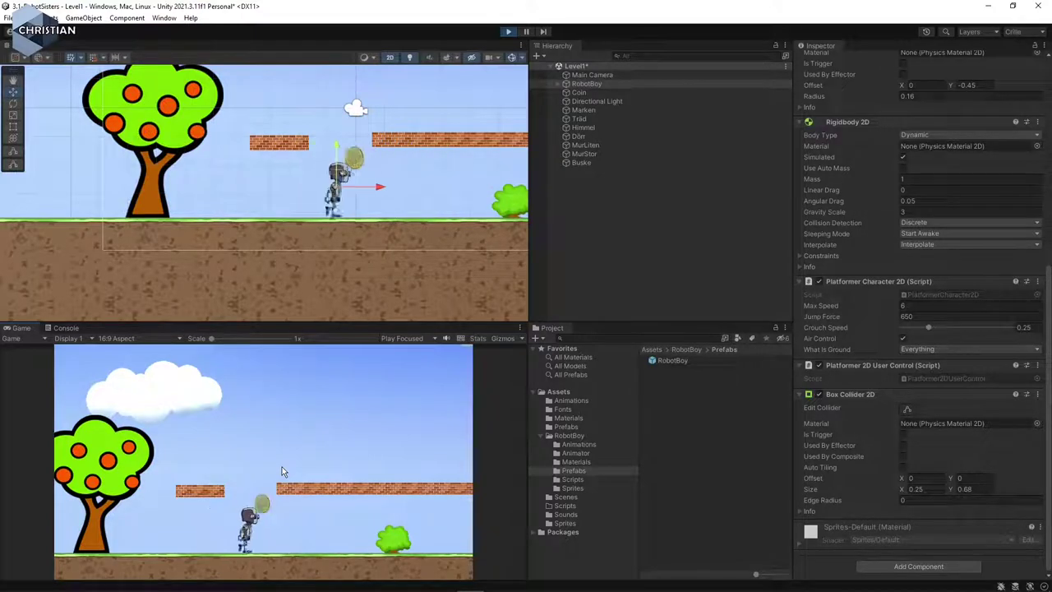
left_click(509, 30)
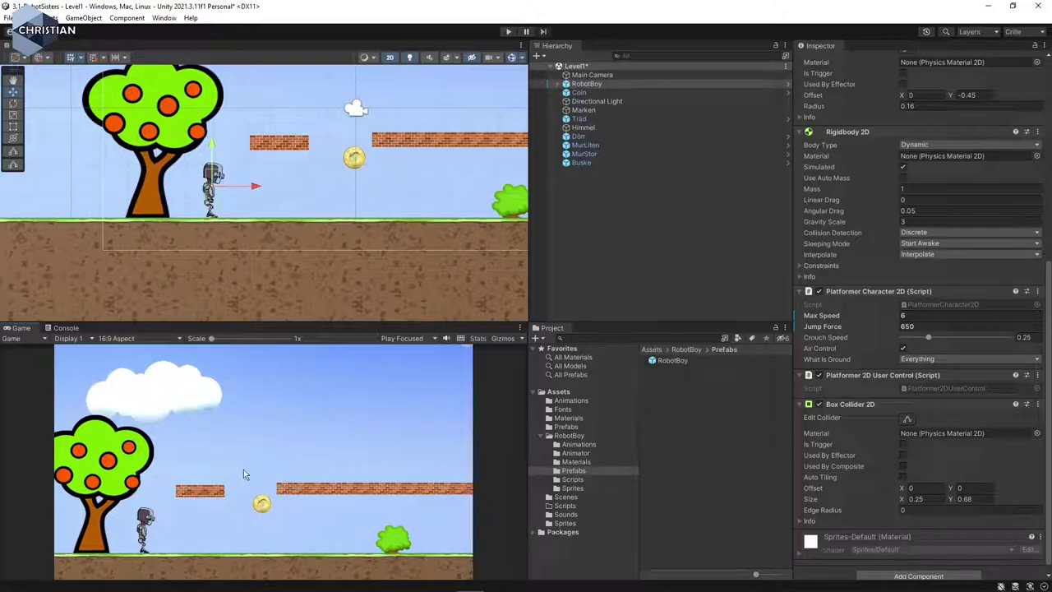
Lower the MurLiten wall to Y -1.94 and briefly play-test RobotBoy around it
left_click(290, 144)
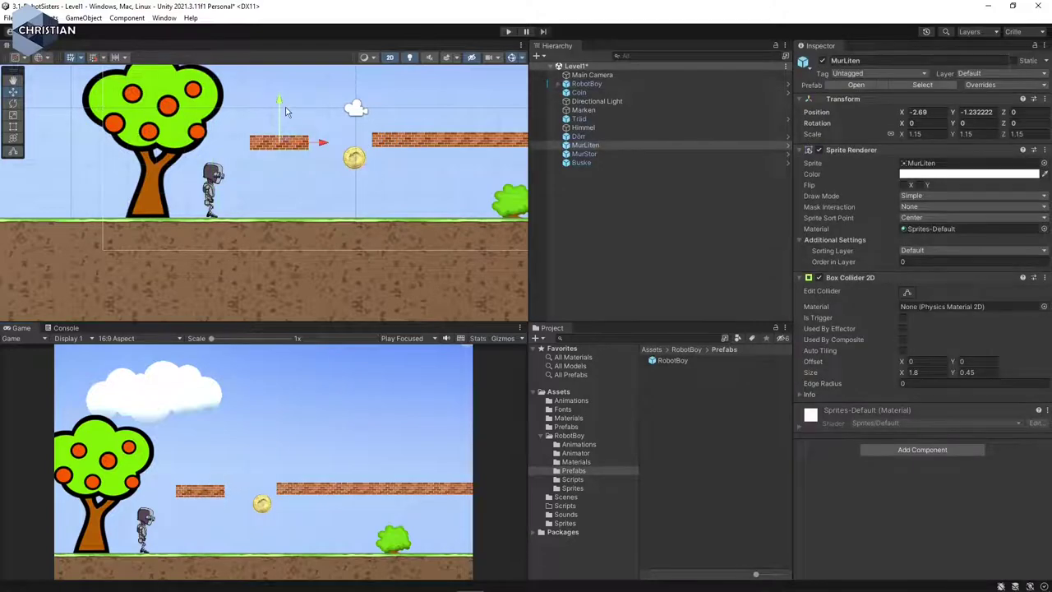
left_click_drag(280, 103, 277, 123)
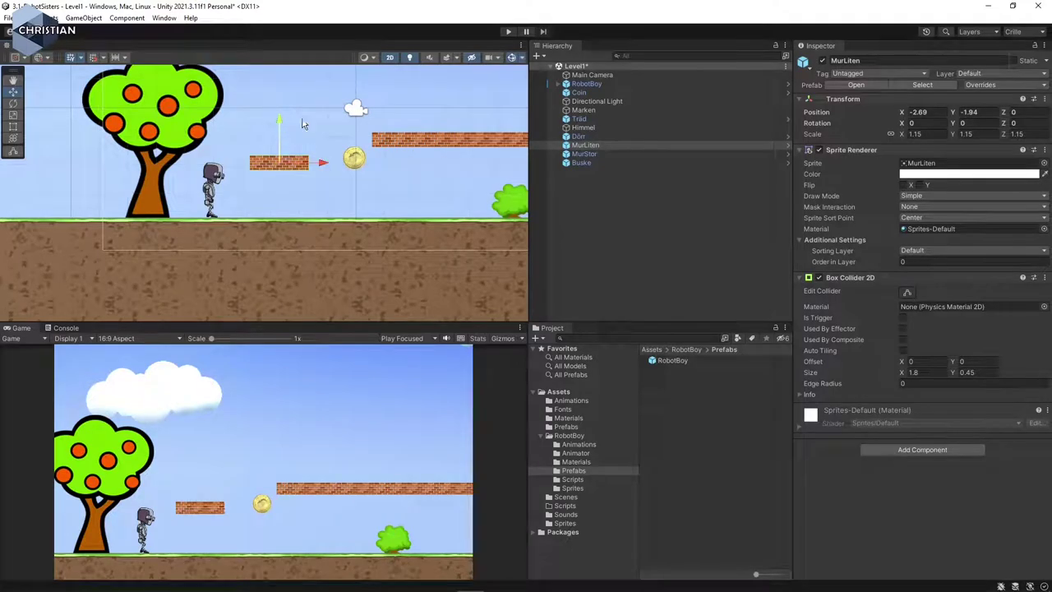
left_click(507, 31)
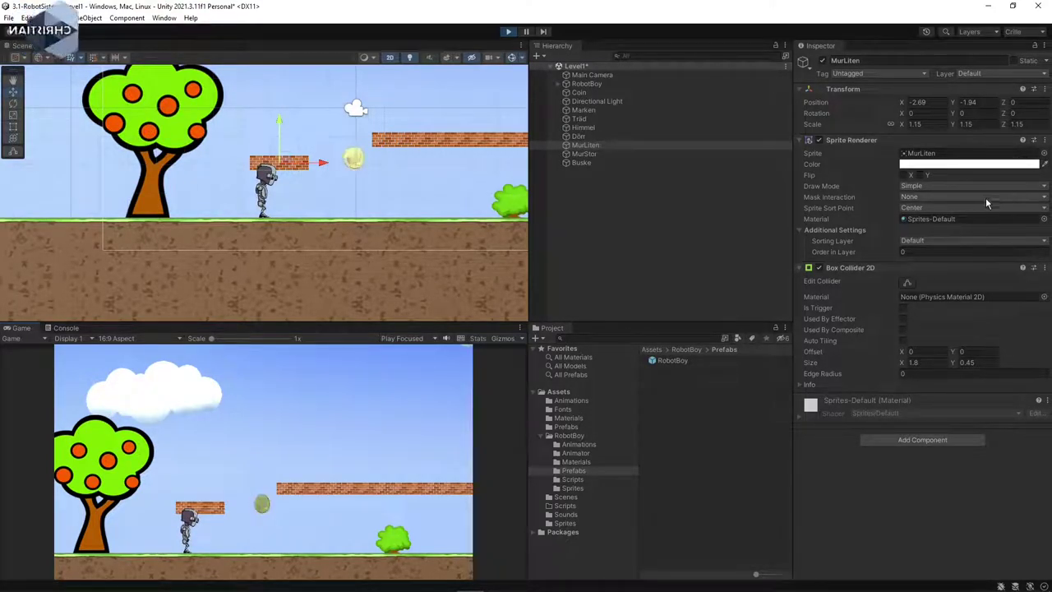
left_click(507, 31)
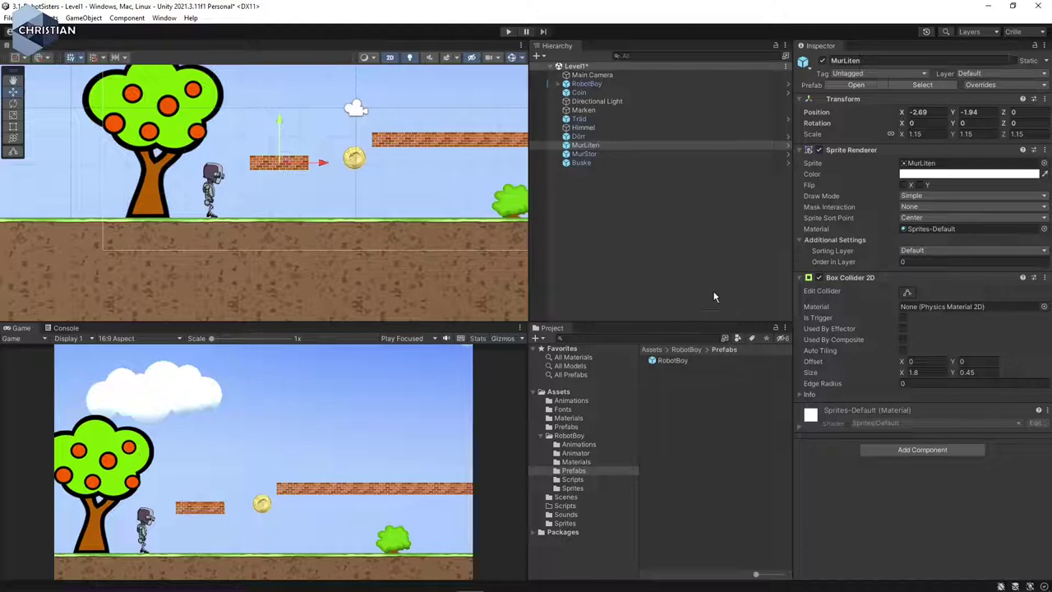